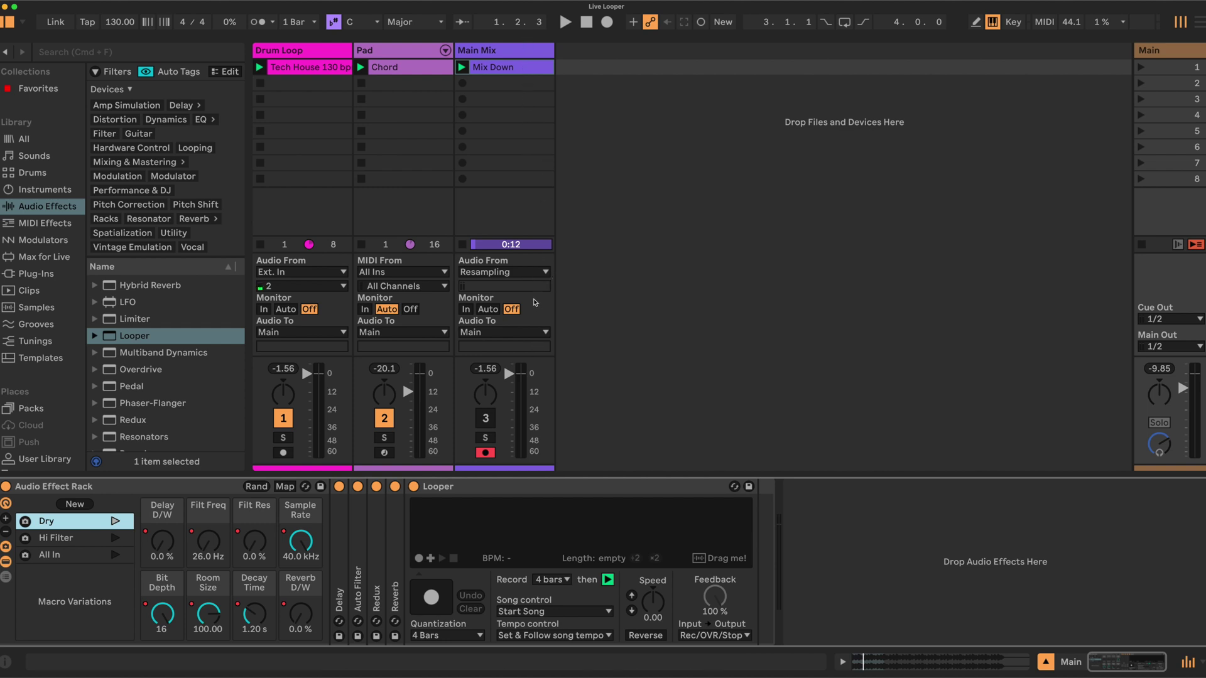
Step: Check the Drum Loop chain, return to Main's devices, and start arrangement recording
{"action": "left_click", "coordinate": [1161, 56]}
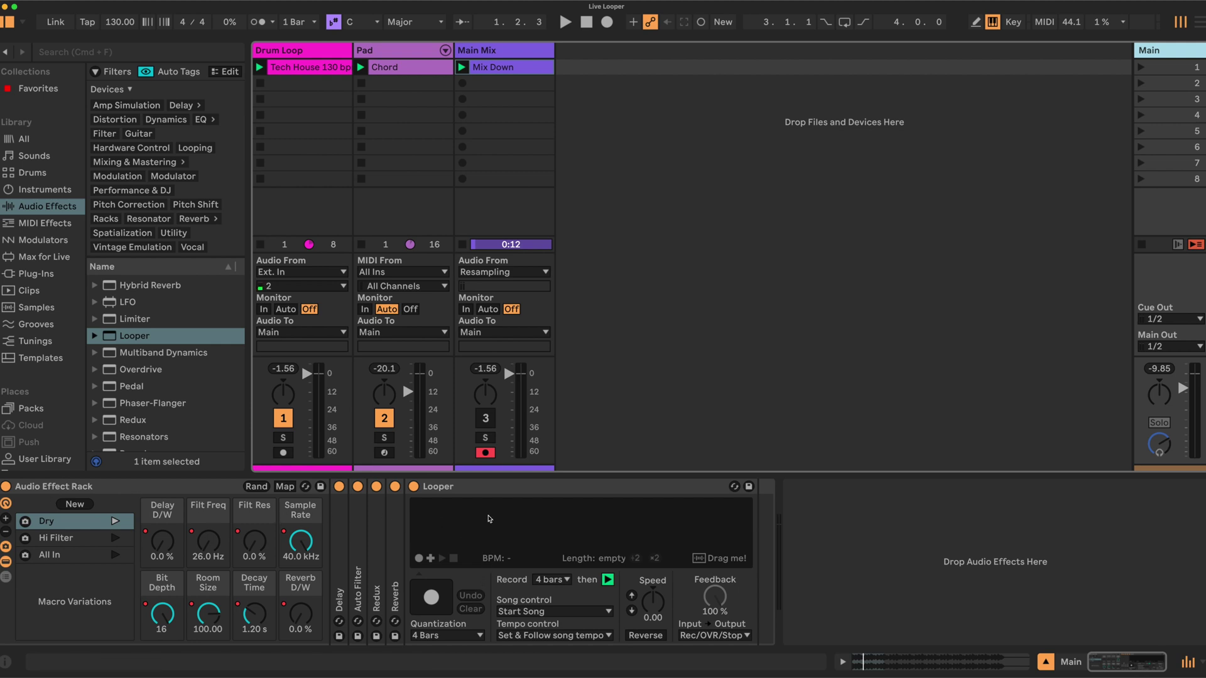
{"action": "left_click", "coordinate": [305, 51]}
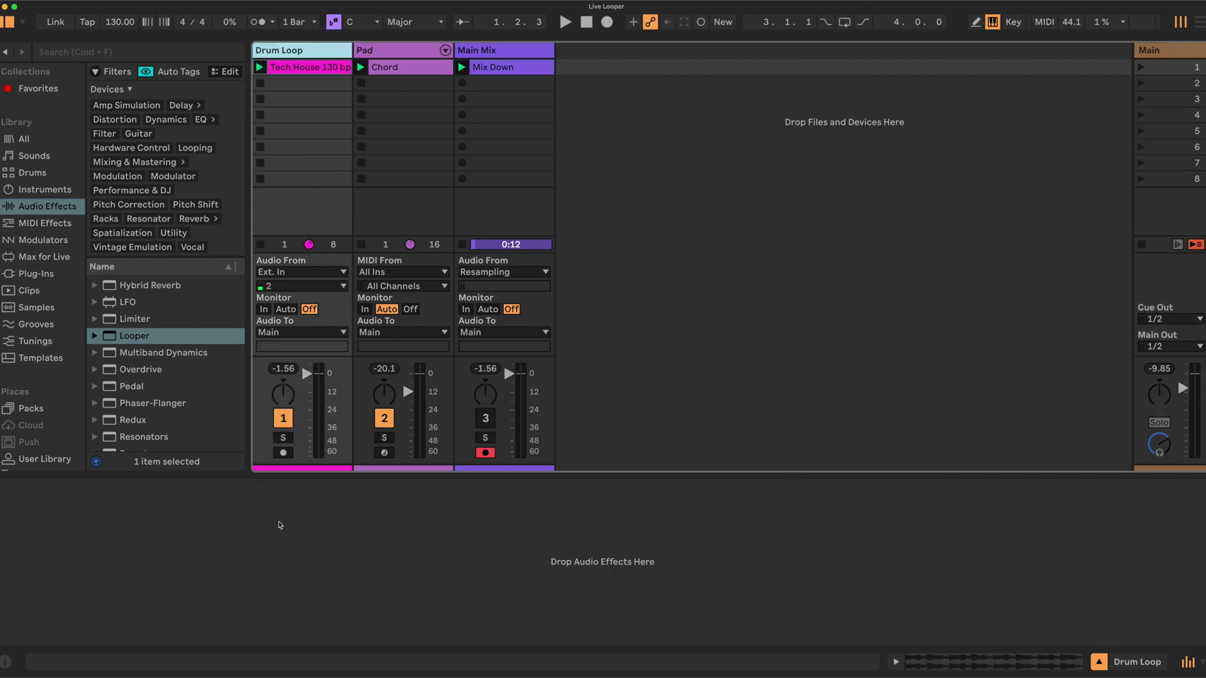
{"action": "left_click", "coordinate": [1160, 51]}
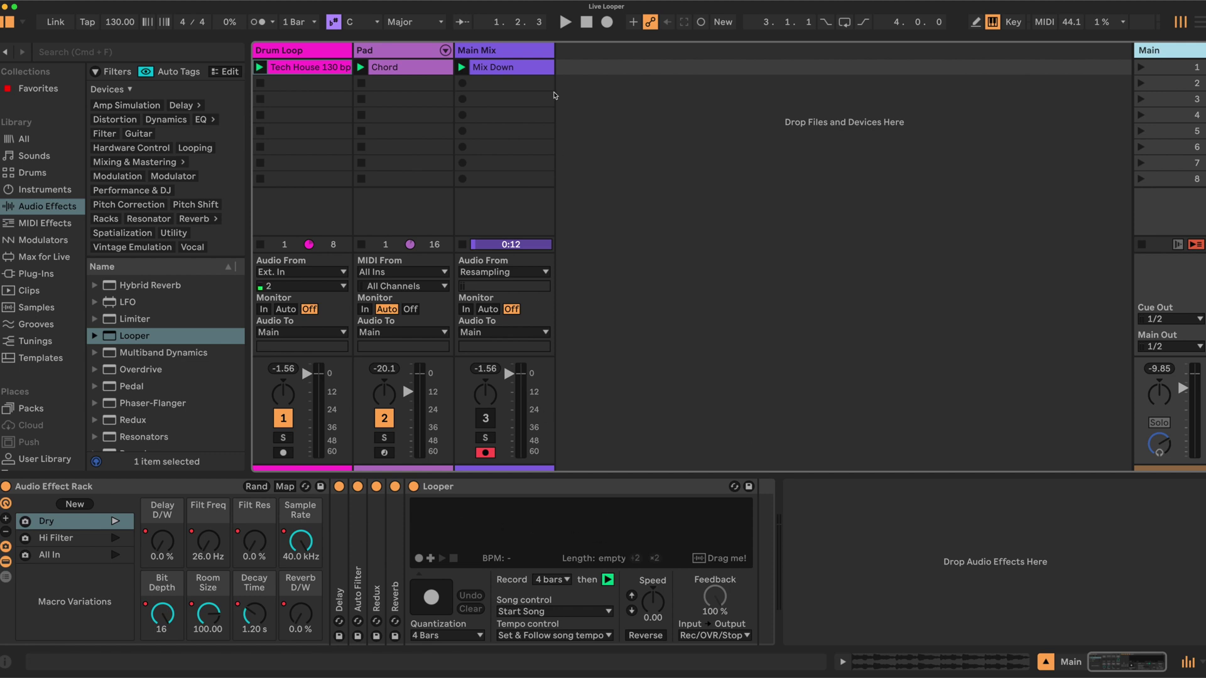
{"action": "left_click", "coordinate": [607, 22]}
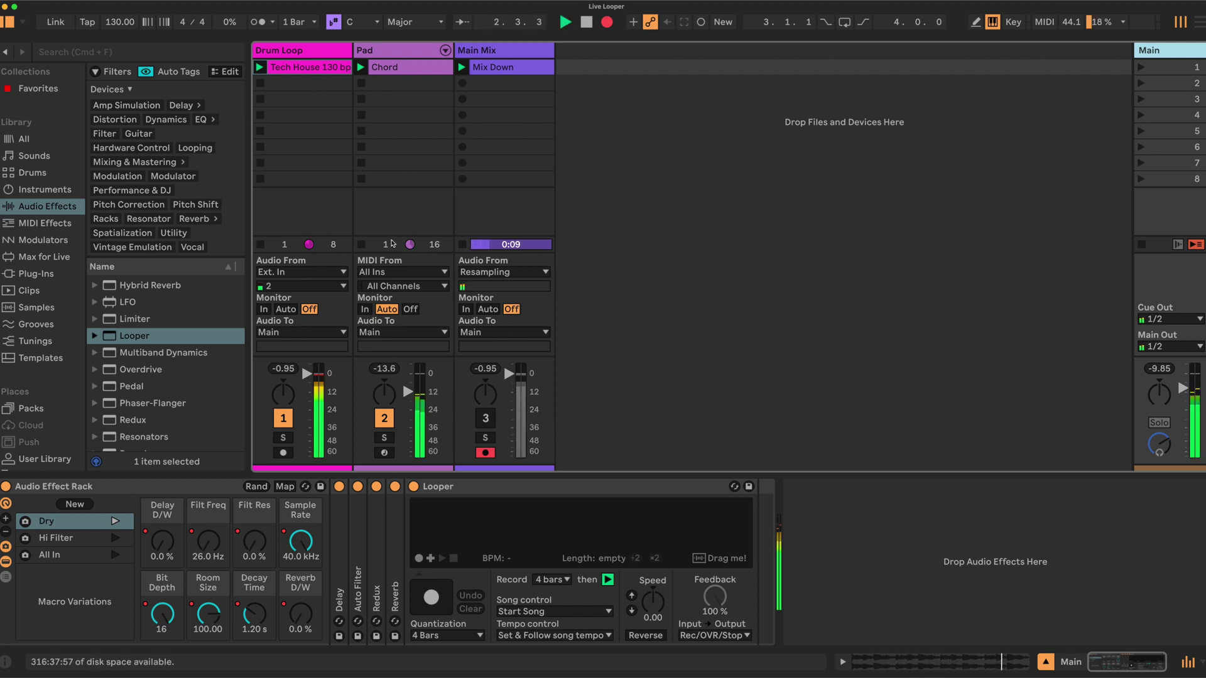
Step: Recall the Hi Filter, Dry, Hi Filter and All In variations, ending on Dry
{"action": "left_click", "coordinate": [256, 487]}
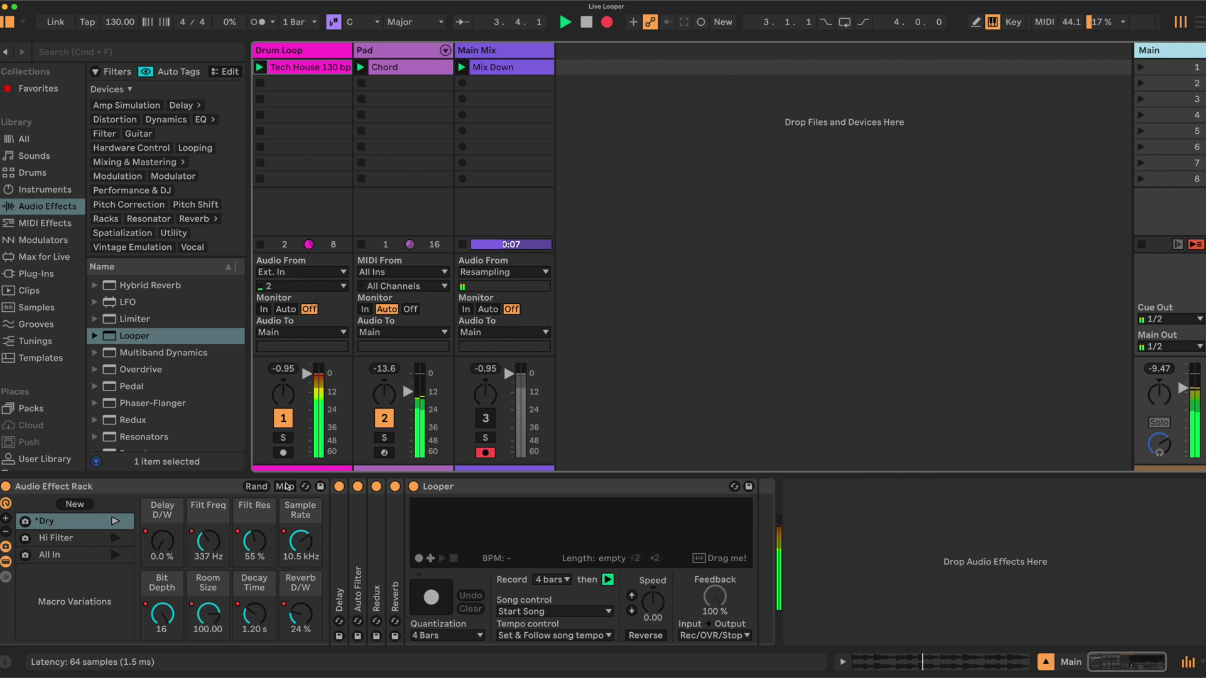
{"action": "left_click", "coordinate": [468, 611]}
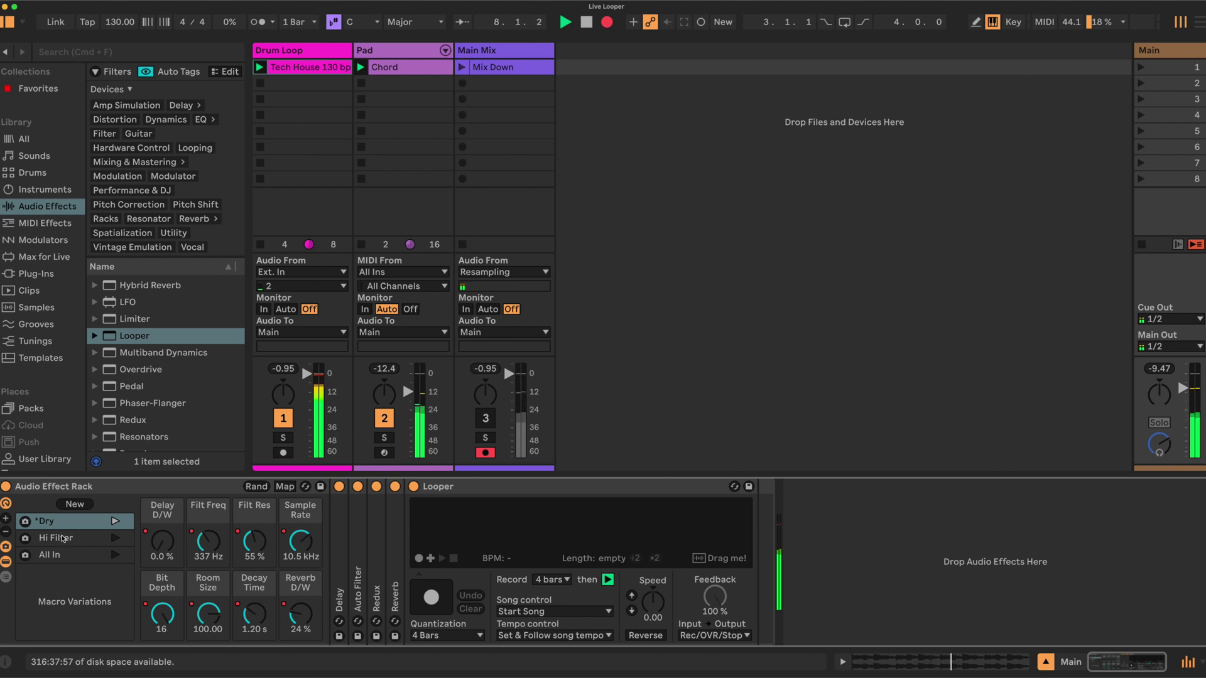
{"action": "left_click", "coordinate": [57, 542]}
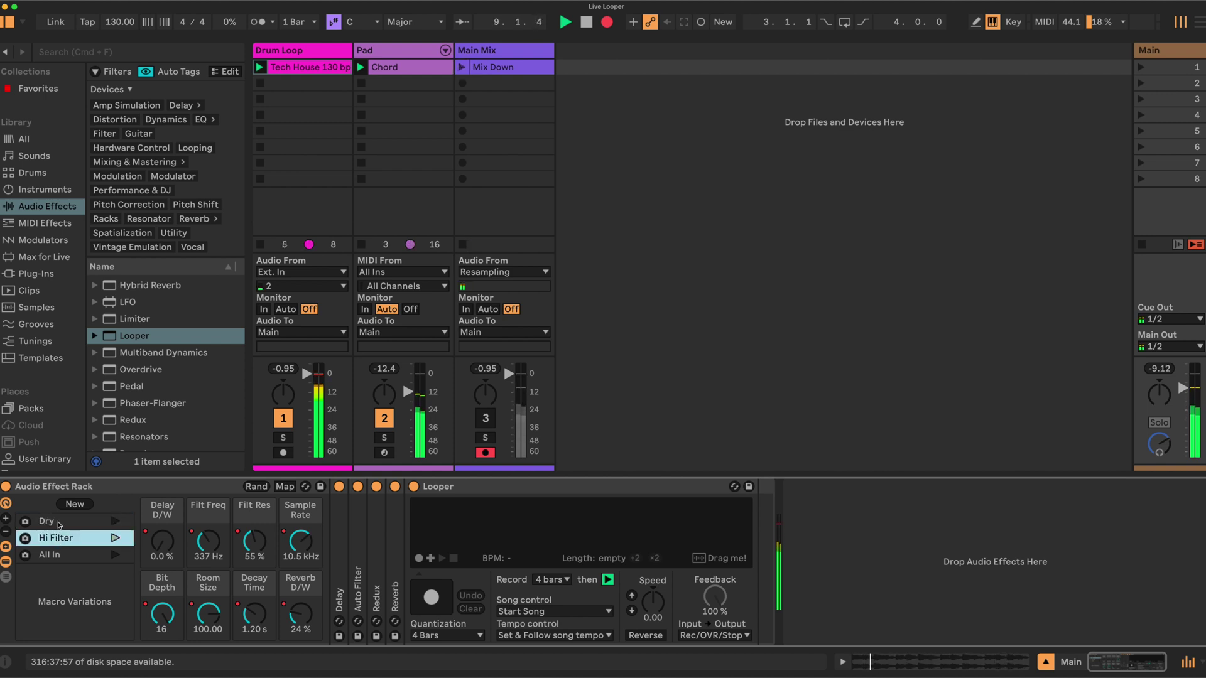
{"action": "left_click", "coordinate": [53, 521]}
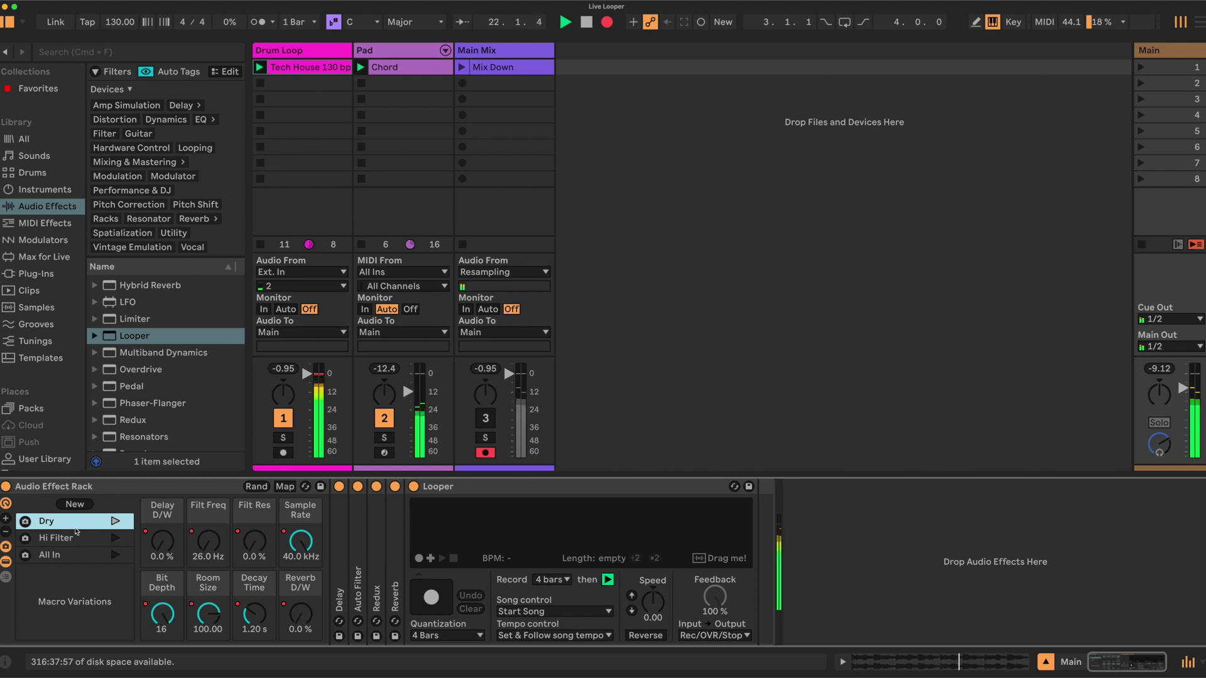
{"action": "left_click", "coordinate": [70, 538]}
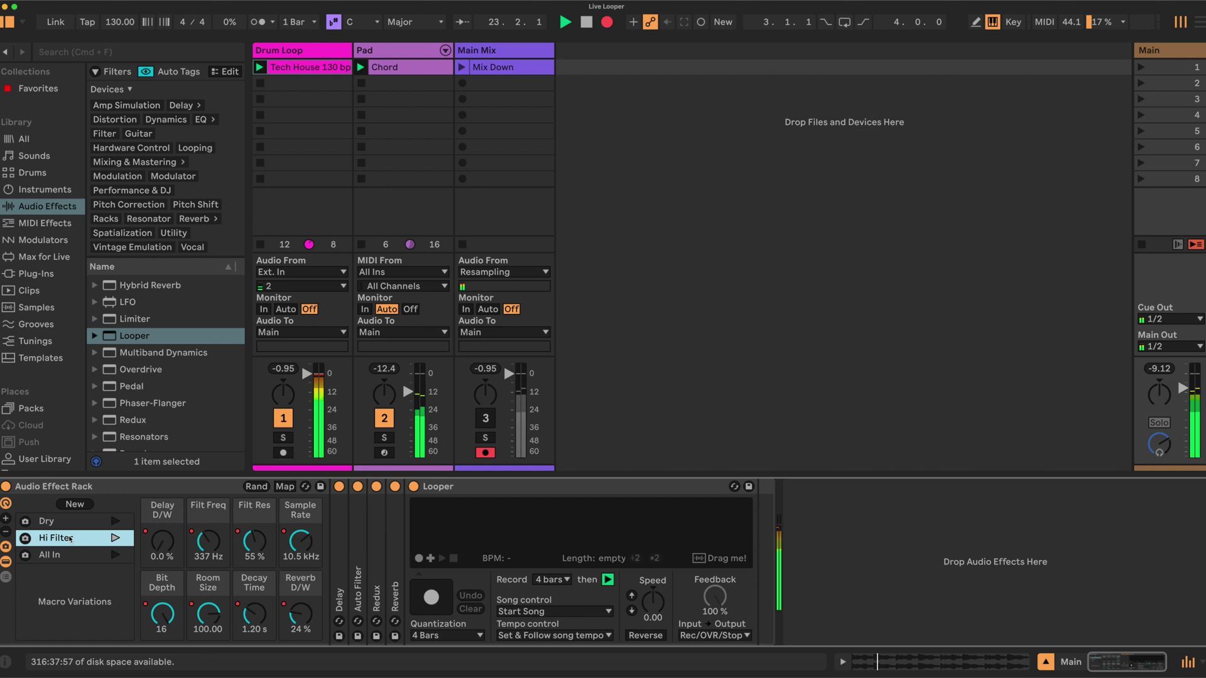
{"action": "left_click", "coordinate": [64, 556]}
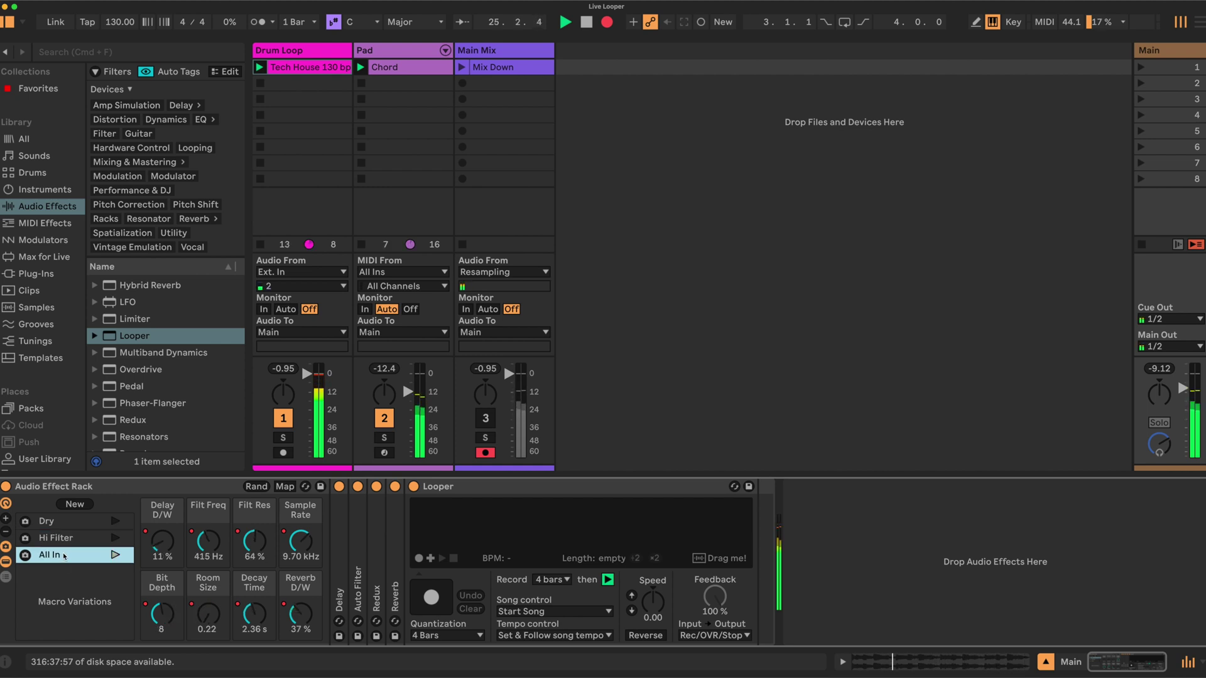
{"action": "left_click", "coordinate": [78, 525]}
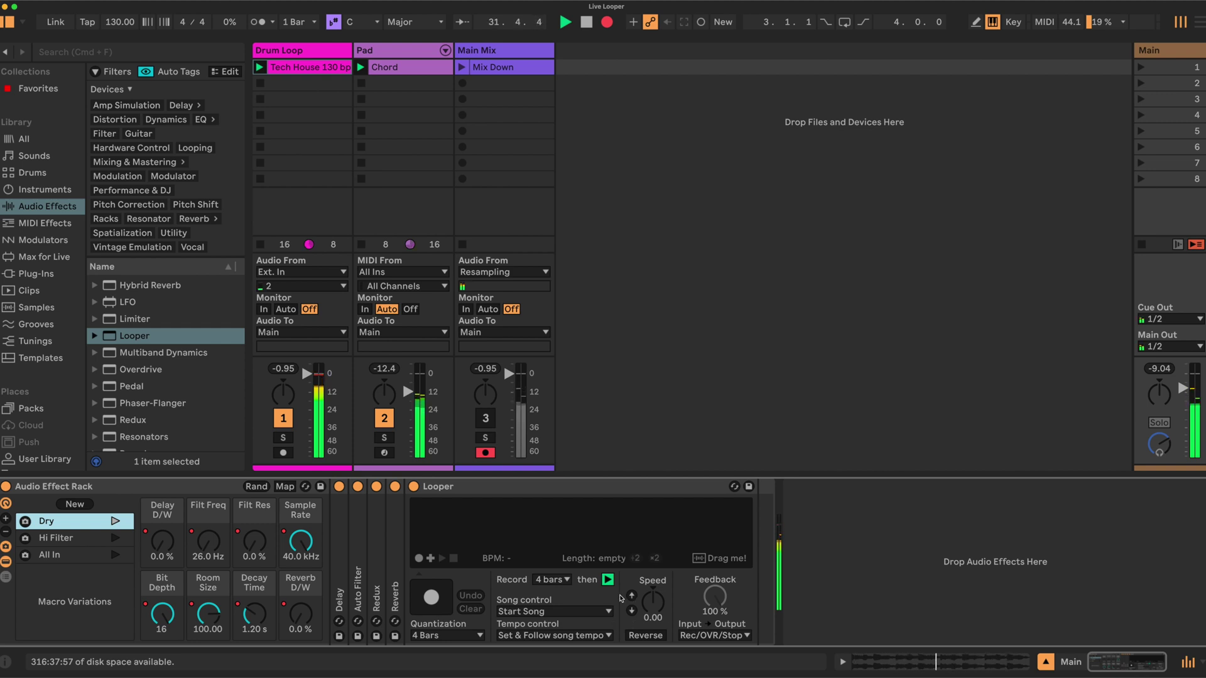
Step: Record a 4-bar loop in the Looper, slow its Speed, then reset it
{"action": "left_click", "coordinate": [432, 599]}
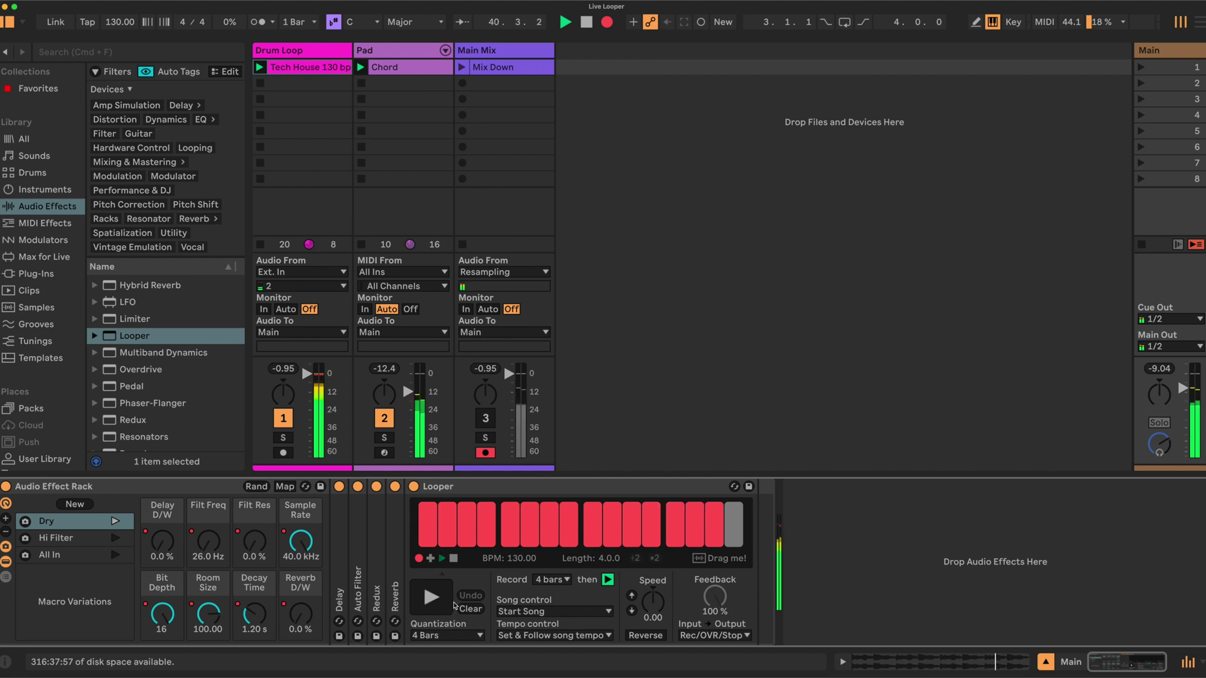
{"action": "left_click_drag", "start_coordinate": [653, 602], "coordinate": [652, 649]}
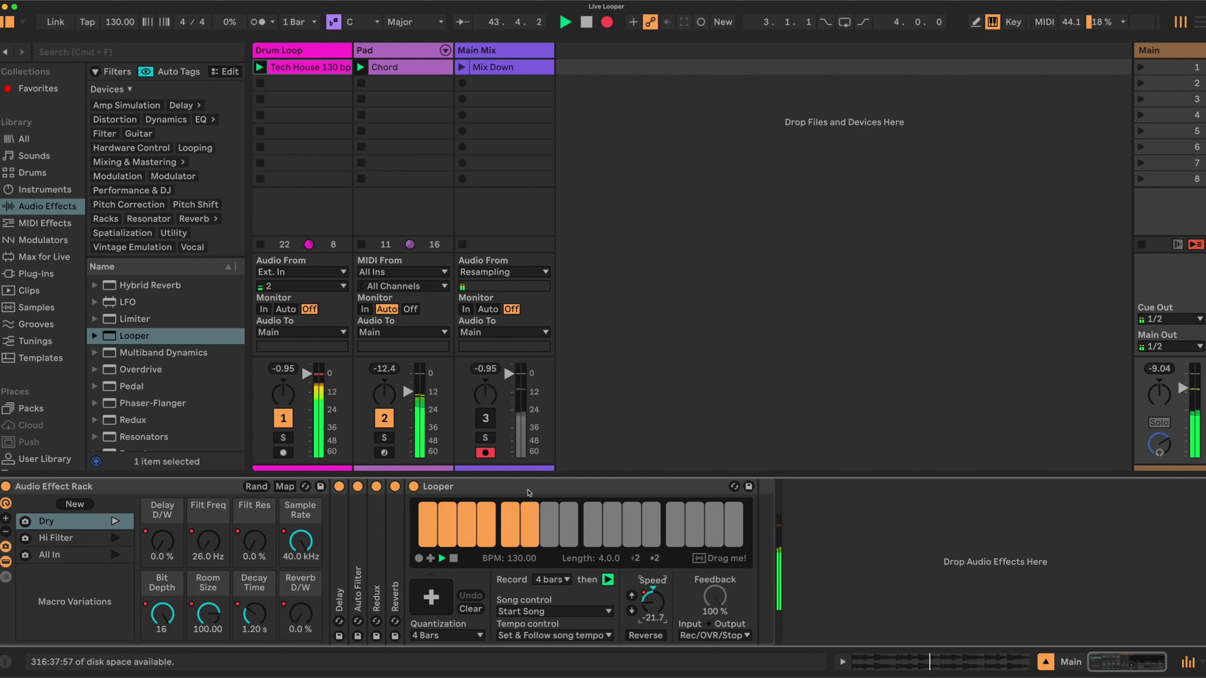
{"action": "mouse_move", "coordinate": [653, 601]}
{"action": "left_mouse_down"}
{"action": "mouse_move", "coordinate": [652, 568]}
{"action": "mouse_move", "coordinate": [654, 608]}
{"action": "left_mouse_up"}
{"action": "double_click", "coordinate": [653, 608]}
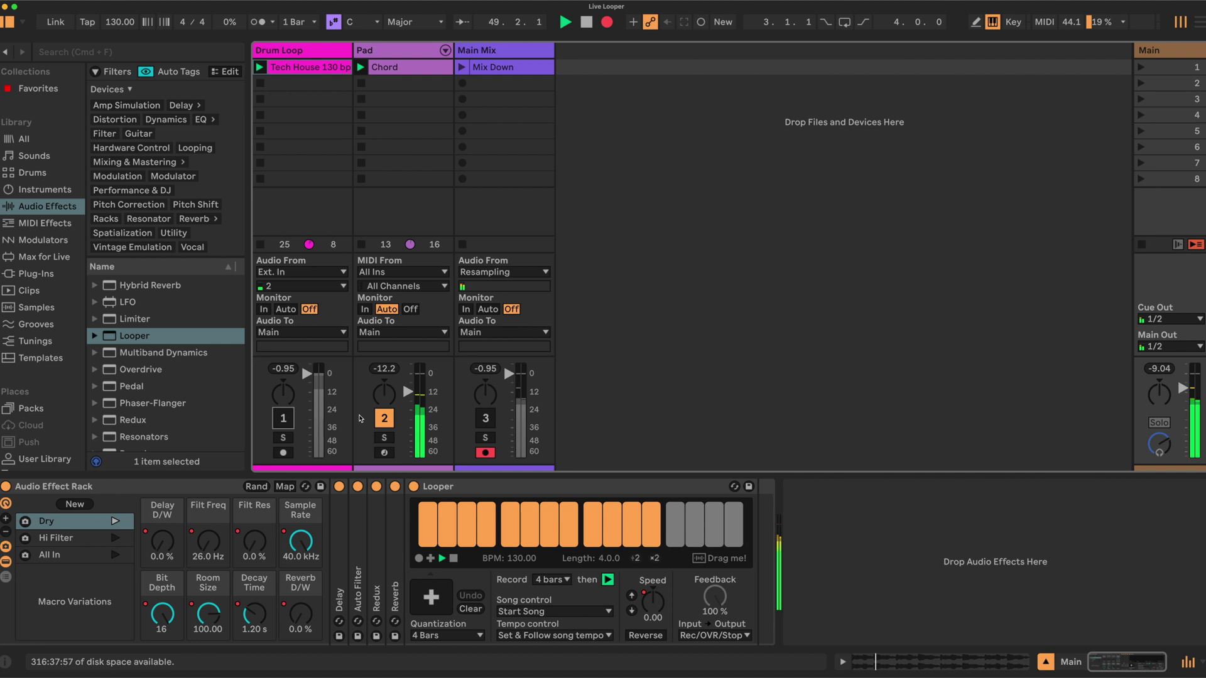
Step: Mute the Drum Loop track, unmute it, then mute it again
{"action": "left_click", "coordinate": [380, 419], "text": "super"}
{"action": "left_click", "coordinate": [284, 419]}
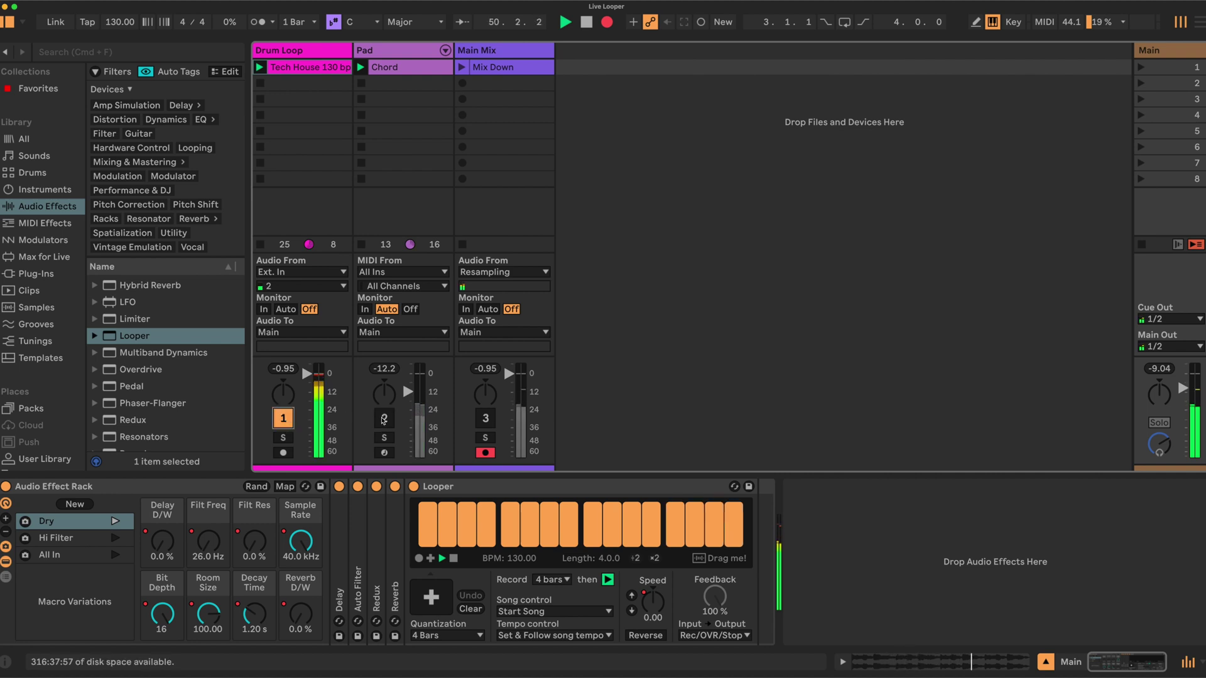
{"action": "left_click", "coordinate": [283, 418]}
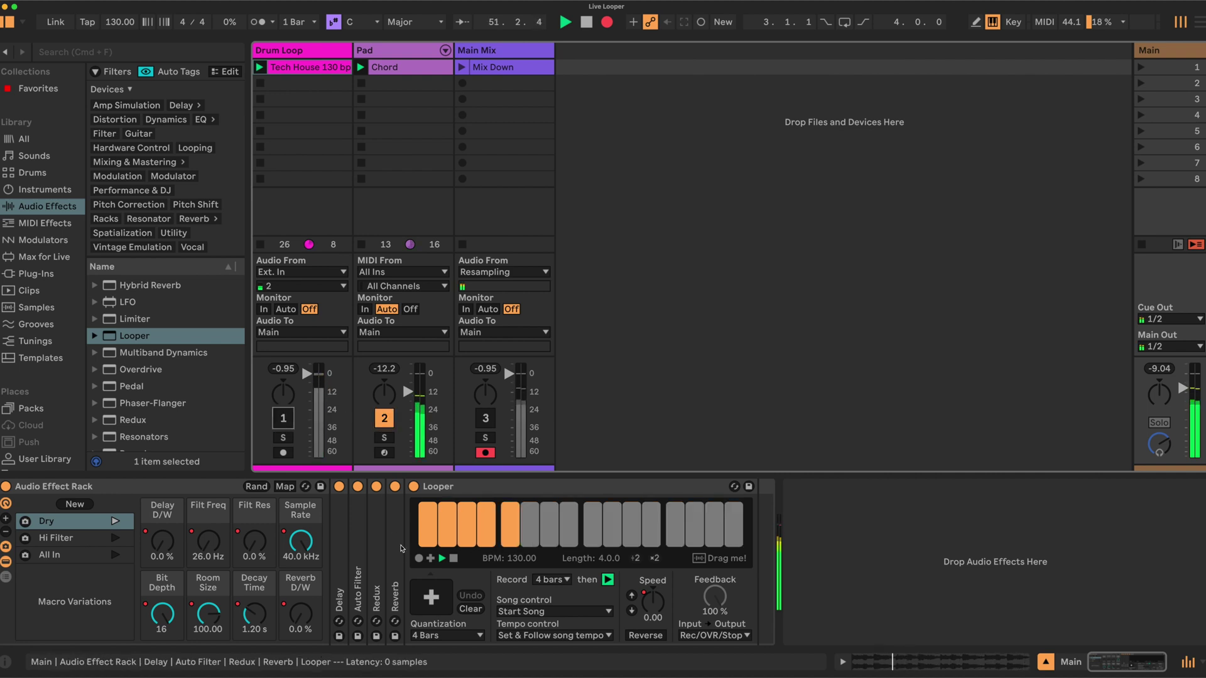
Step: Record two more Looper passes, resetting the Speed to 0.00 in between
{"action": "left_click", "coordinate": [416, 560]}
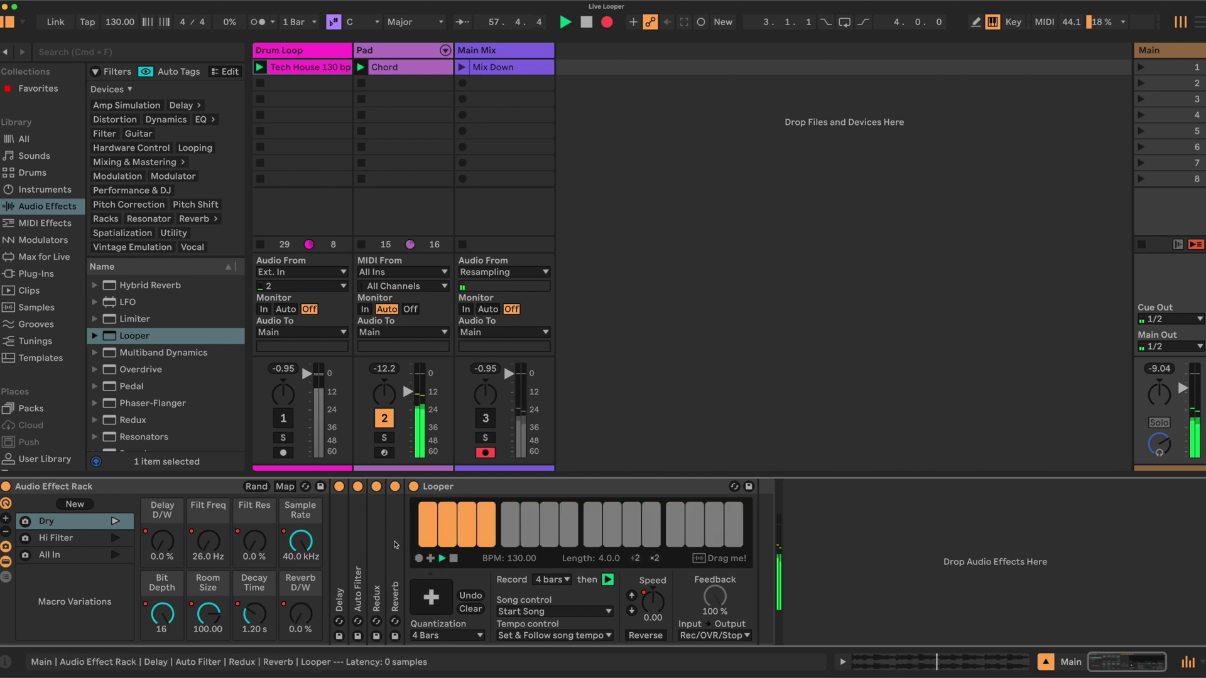
{"action": "left_click_drag", "start_coordinate": [653, 601], "coordinate": [653, 647]}
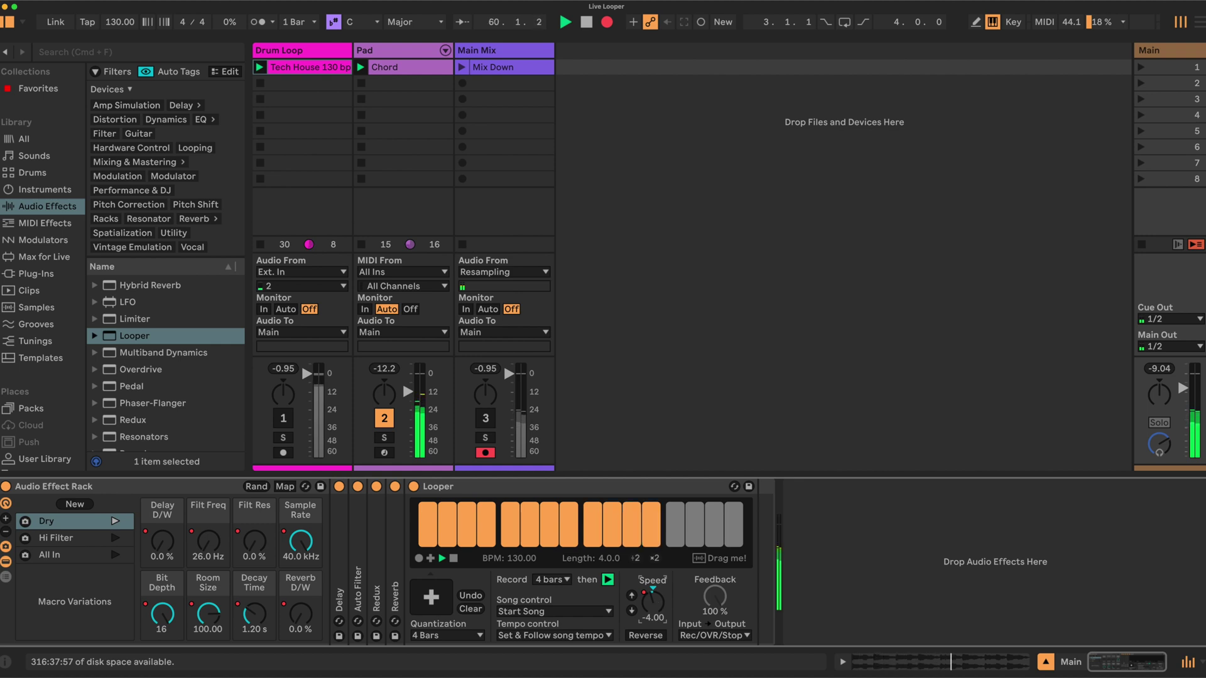
{"action": "key", "text": "Delete"}
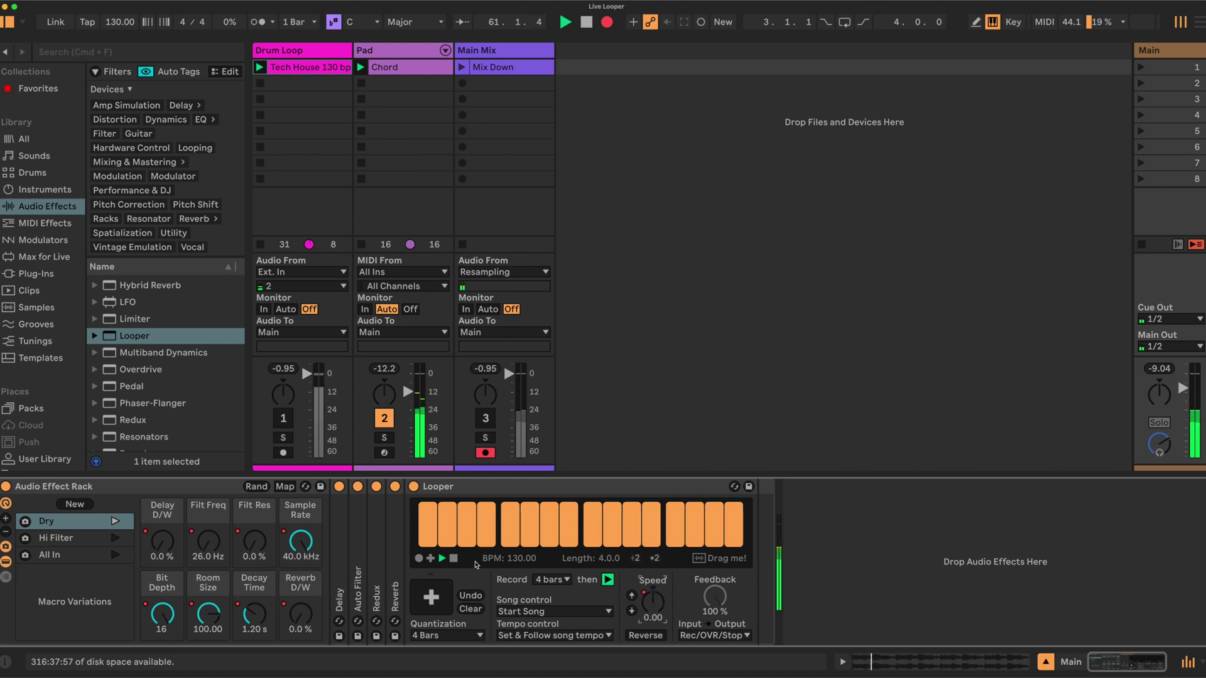
{"action": "left_click", "coordinate": [418, 559]}
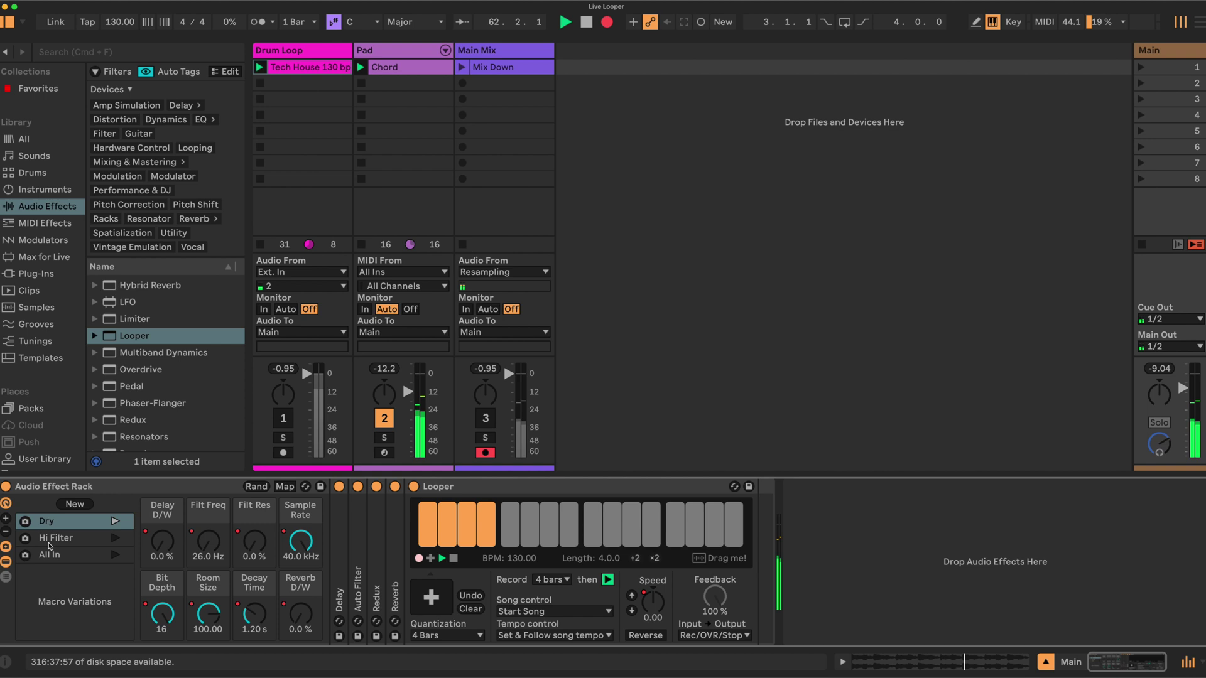
Step: Recall Hi Filter, unmute Drum Loop, and start a new Looper recording
{"action": "left_click", "coordinate": [53, 541]}
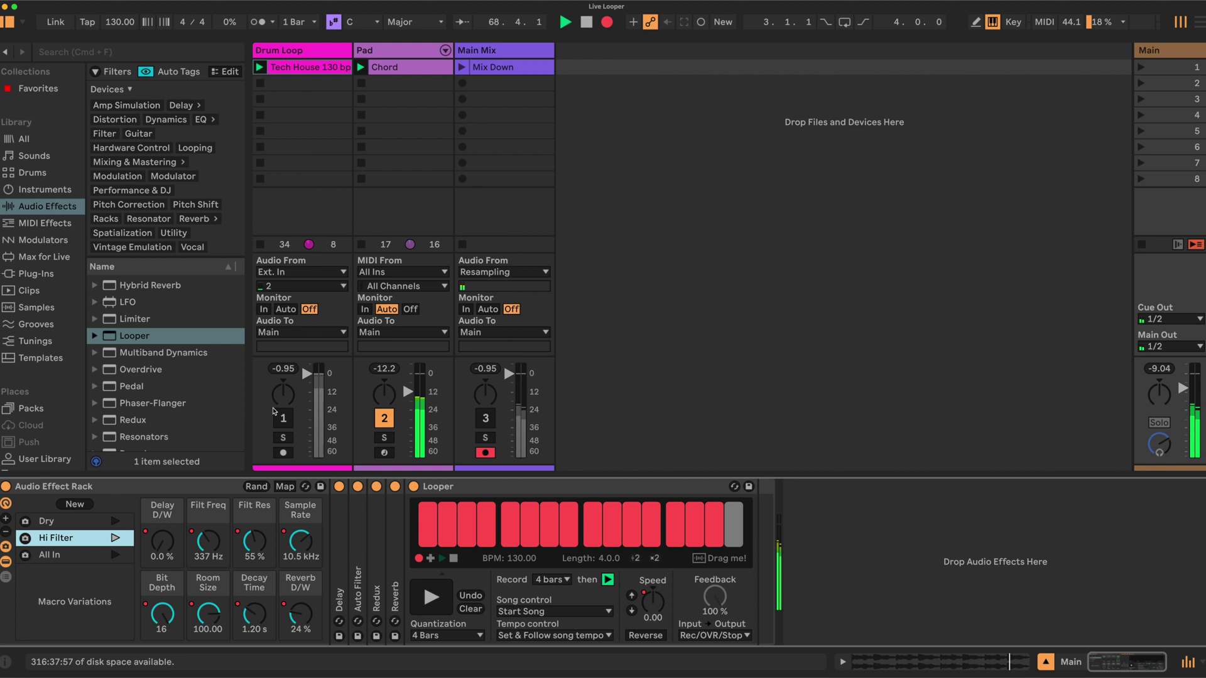
{"action": "left_click", "coordinate": [283, 418]}
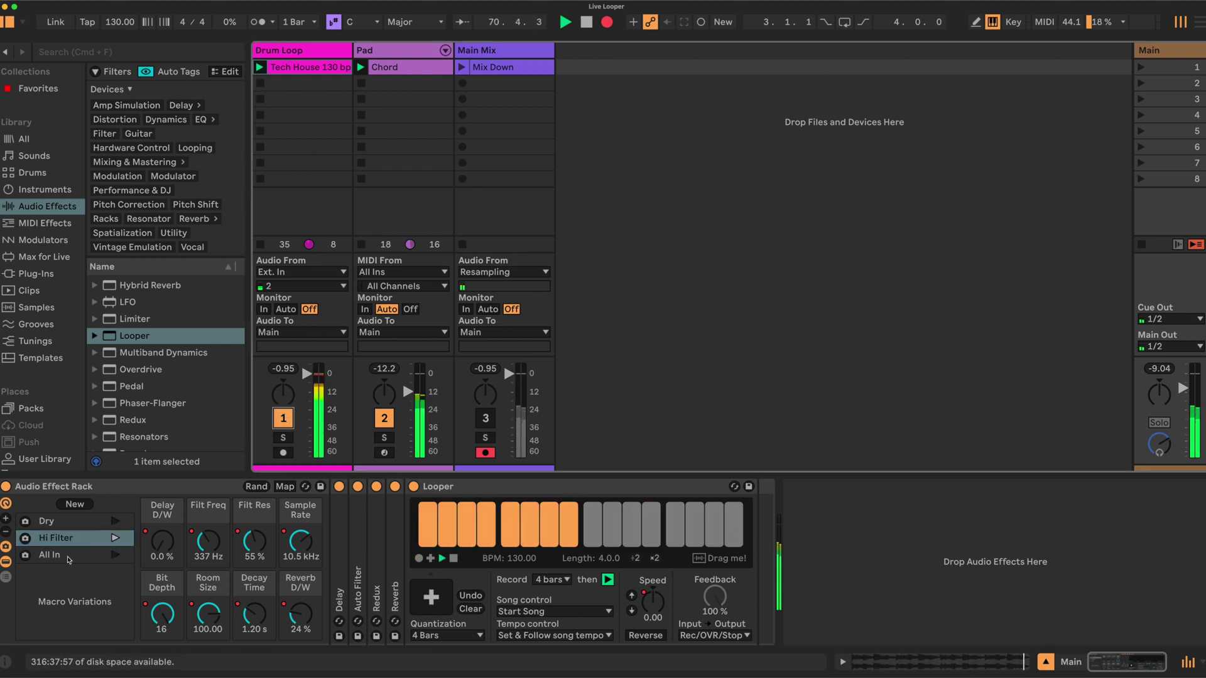
{"action": "left_click", "coordinate": [418, 557]}
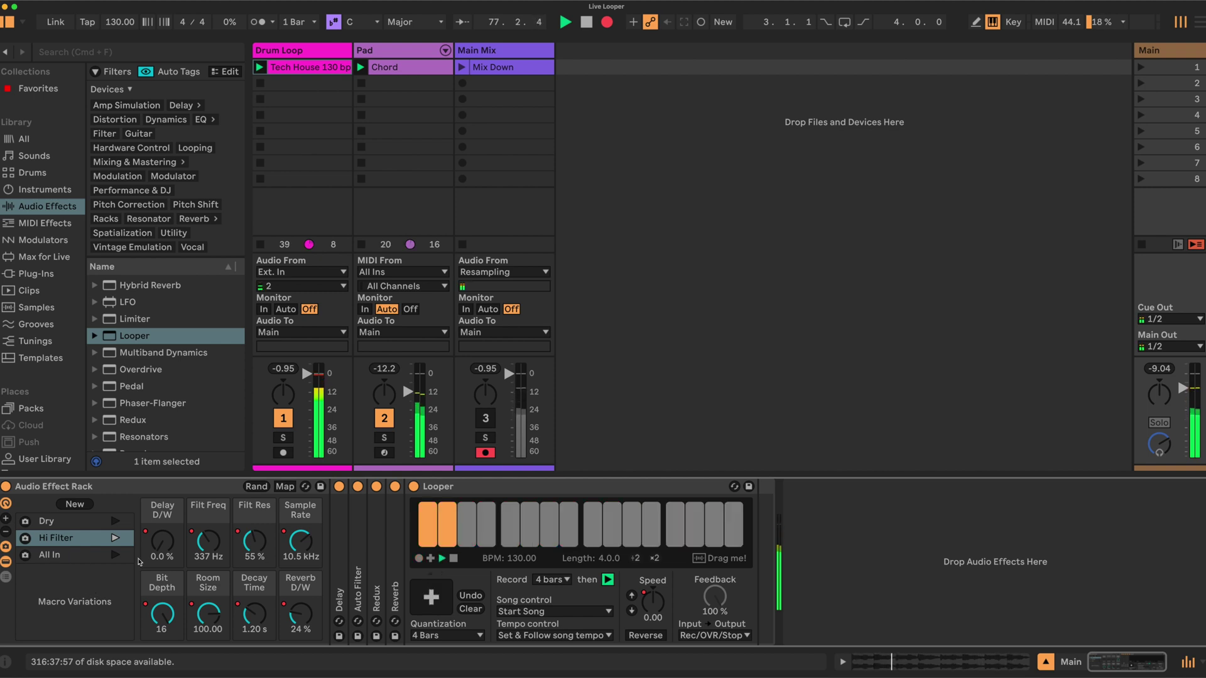
Step: Overdub with All In, slow Speed to -16.6, and drop the loop on Drum Loop as Looper Main 0005
{"action": "left_click", "coordinate": [115, 555]}
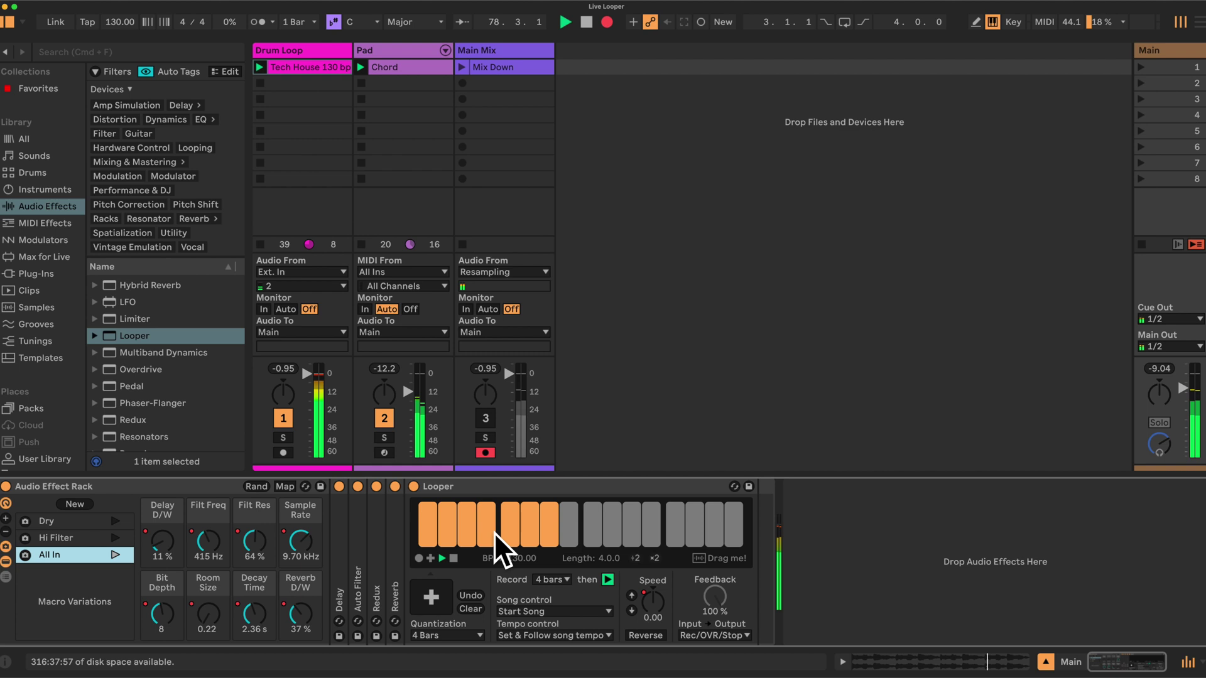
{"action": "left_click", "coordinate": [437, 579]}
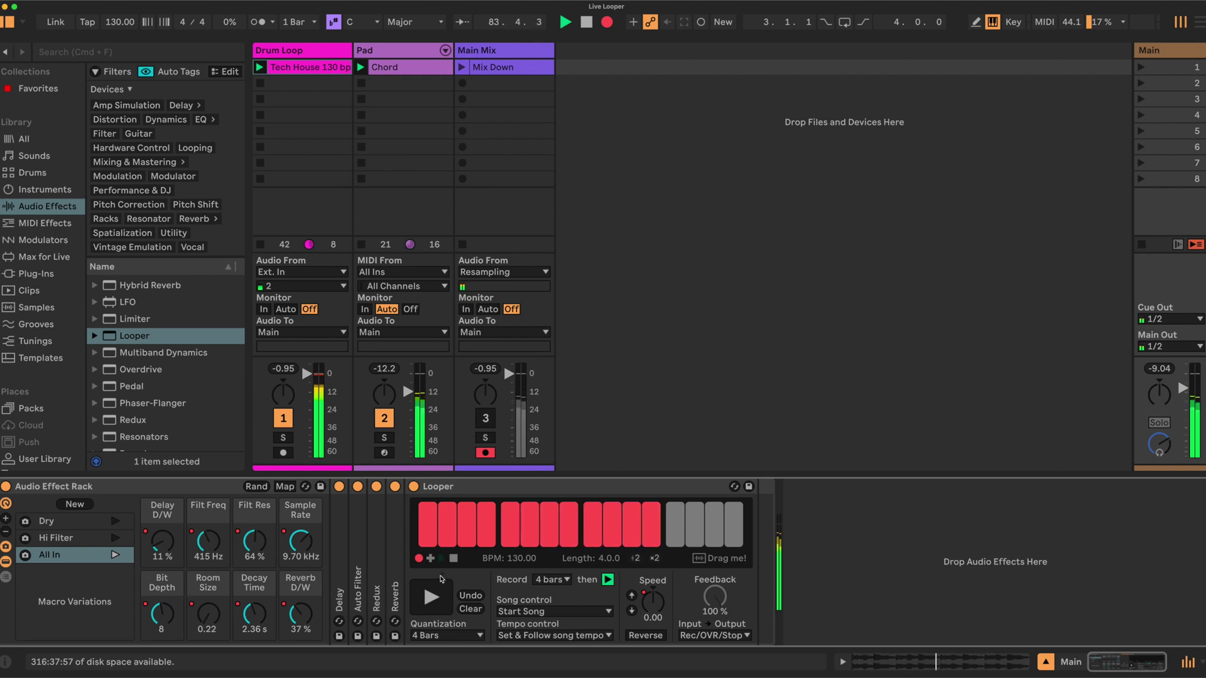
{"action": "left_click", "coordinate": [433, 593]}
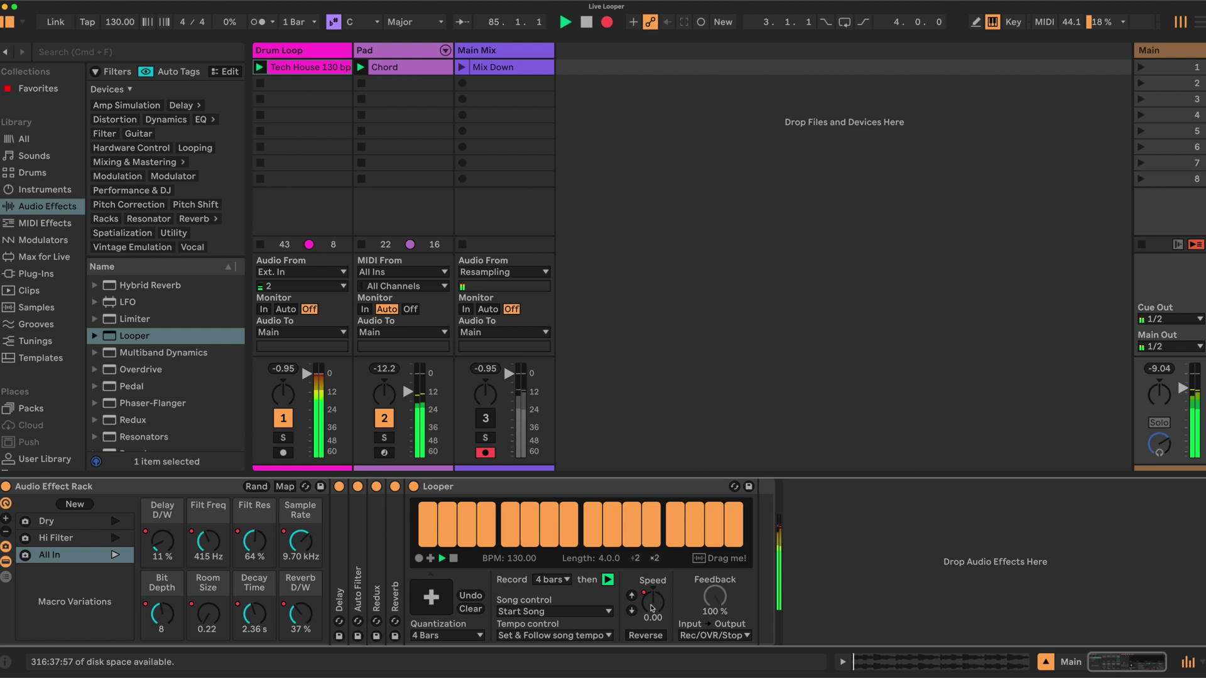
{"action": "left_click_drag", "start_coordinate": [652, 608], "coordinate": [660, 628]}
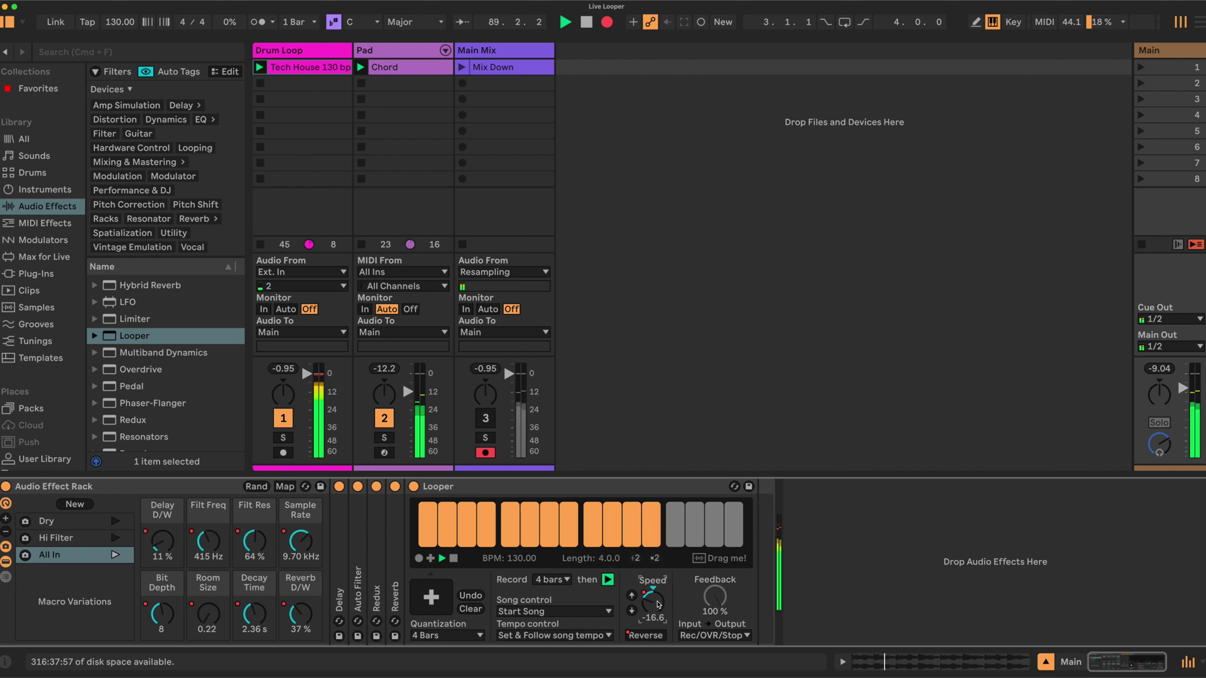
{"action": "left_click_drag", "start_coordinate": [724, 561], "coordinate": [294, 106]}
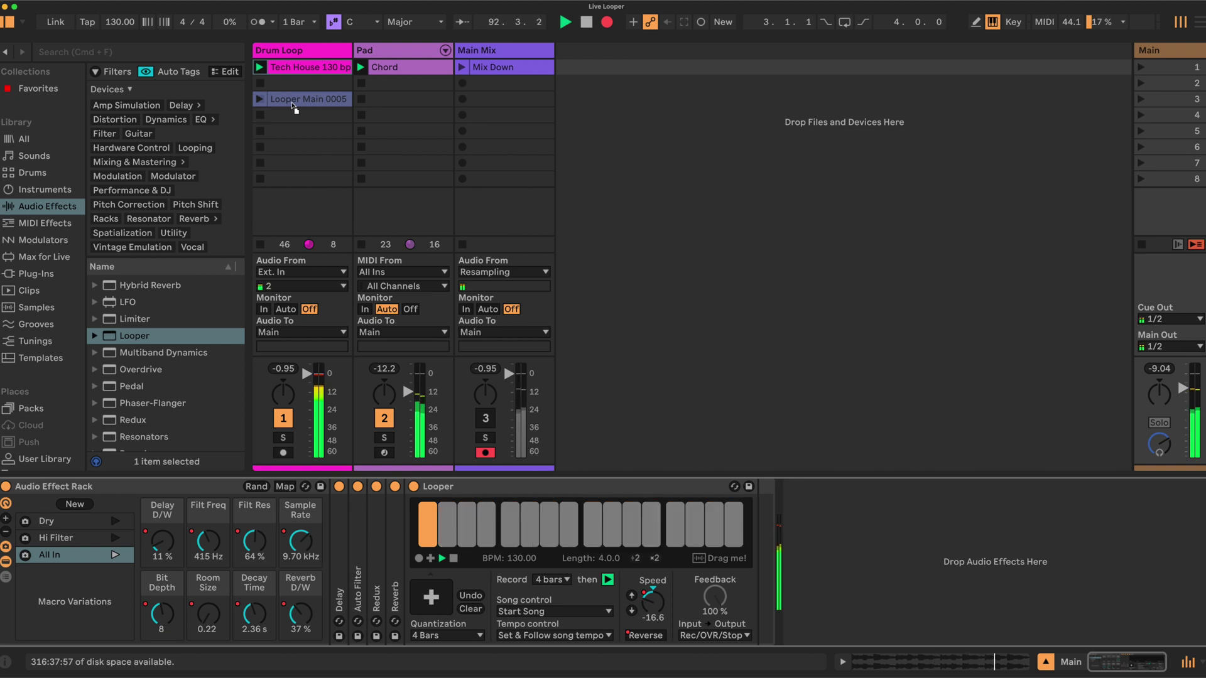
Step: Move the Looper Main 0005 clip, clear the Looper, and cycle variations back to Dry
{"action": "left_click_drag", "start_coordinate": [294, 107], "coordinate": [714, 591]}
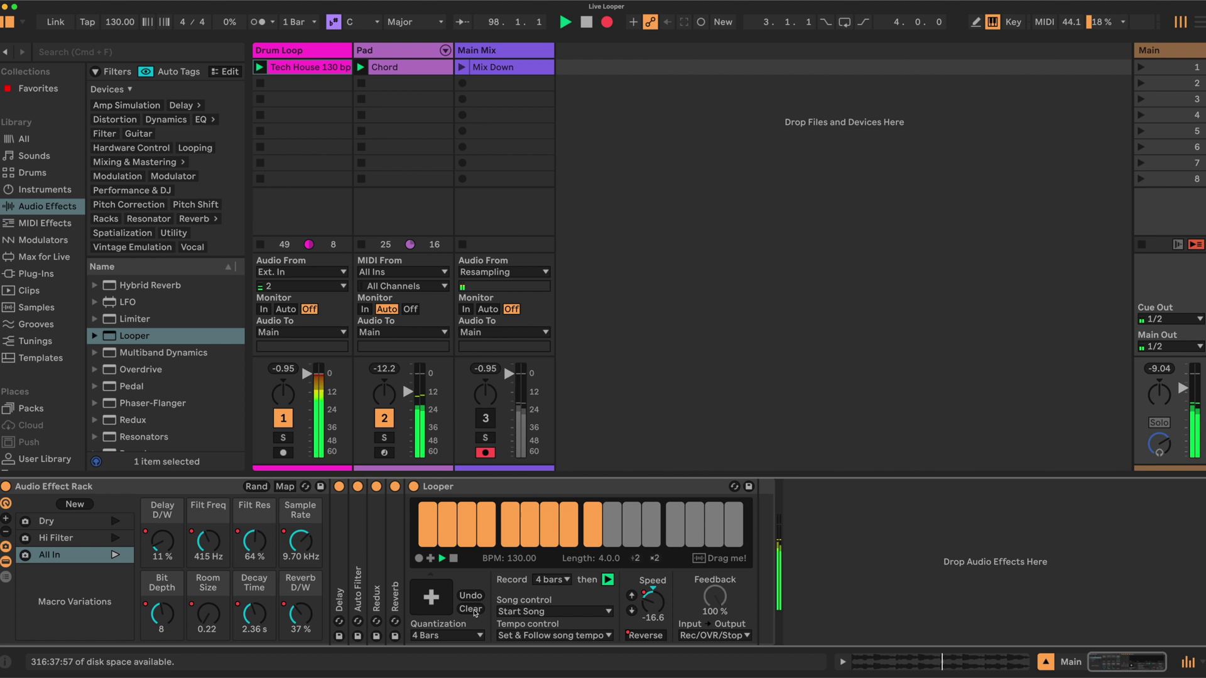
{"action": "left_click", "coordinate": [468, 609]}
{"action": "left_click", "coordinate": [115, 521]}
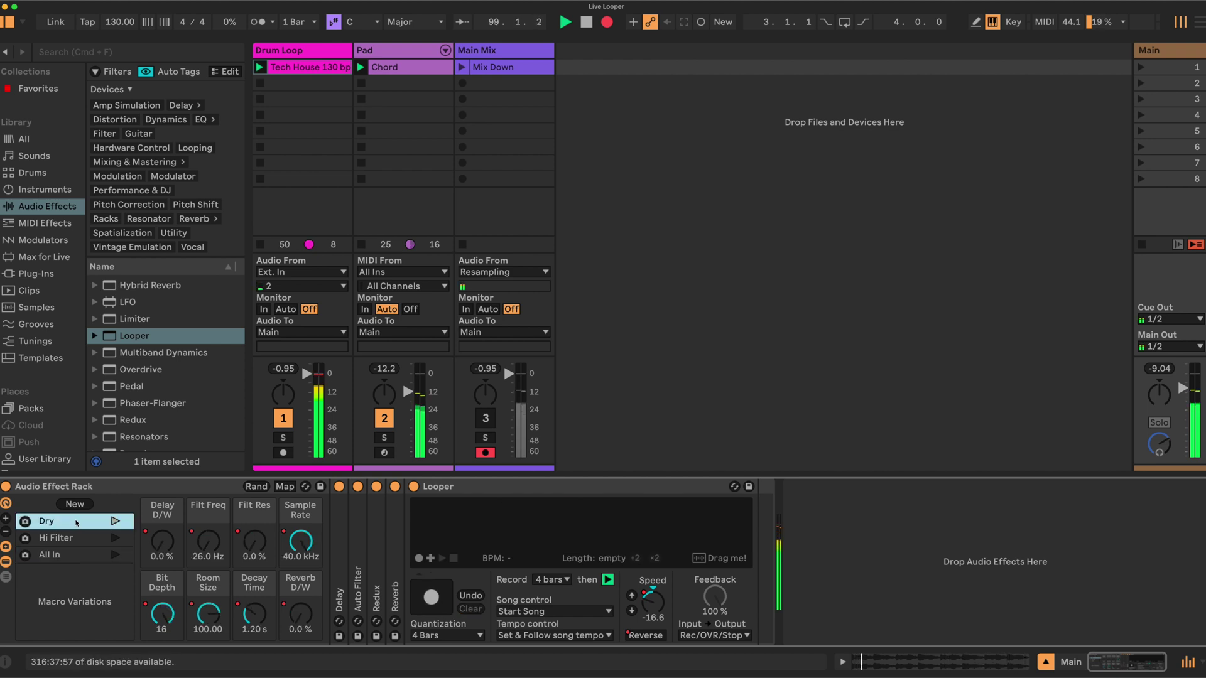
{"action": "left_click", "coordinate": [115, 537]}
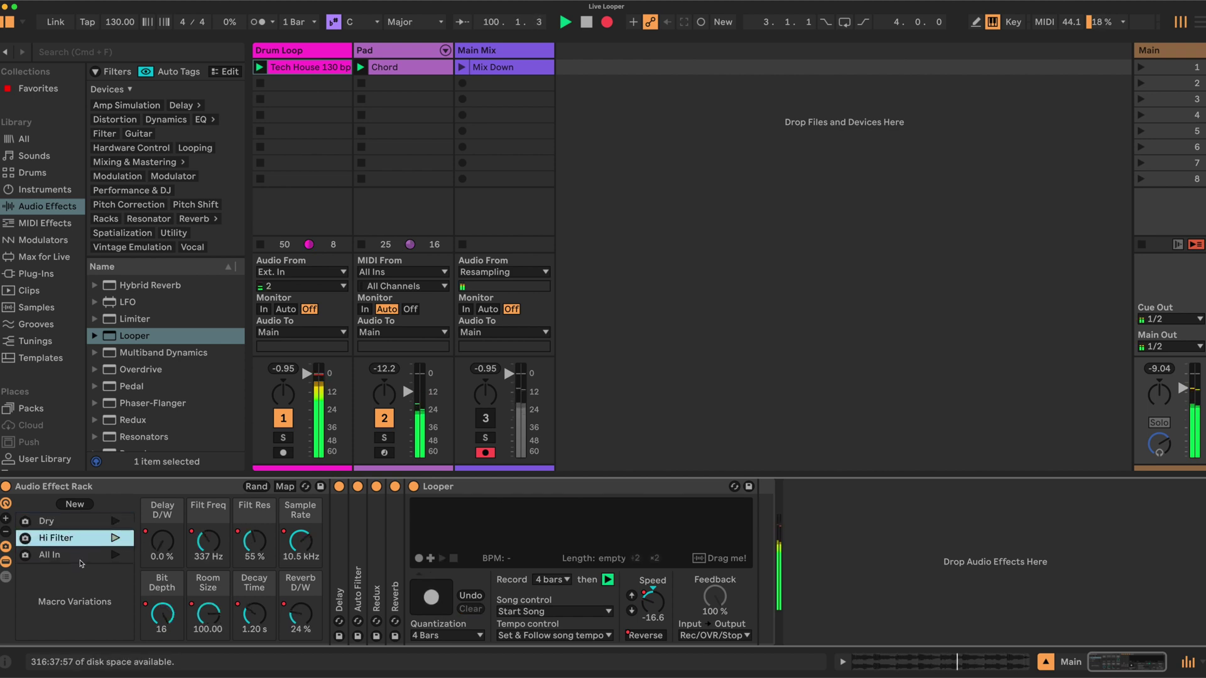
{"action": "left_click", "coordinate": [72, 555]}
{"action": "left_click", "coordinate": [115, 521]}
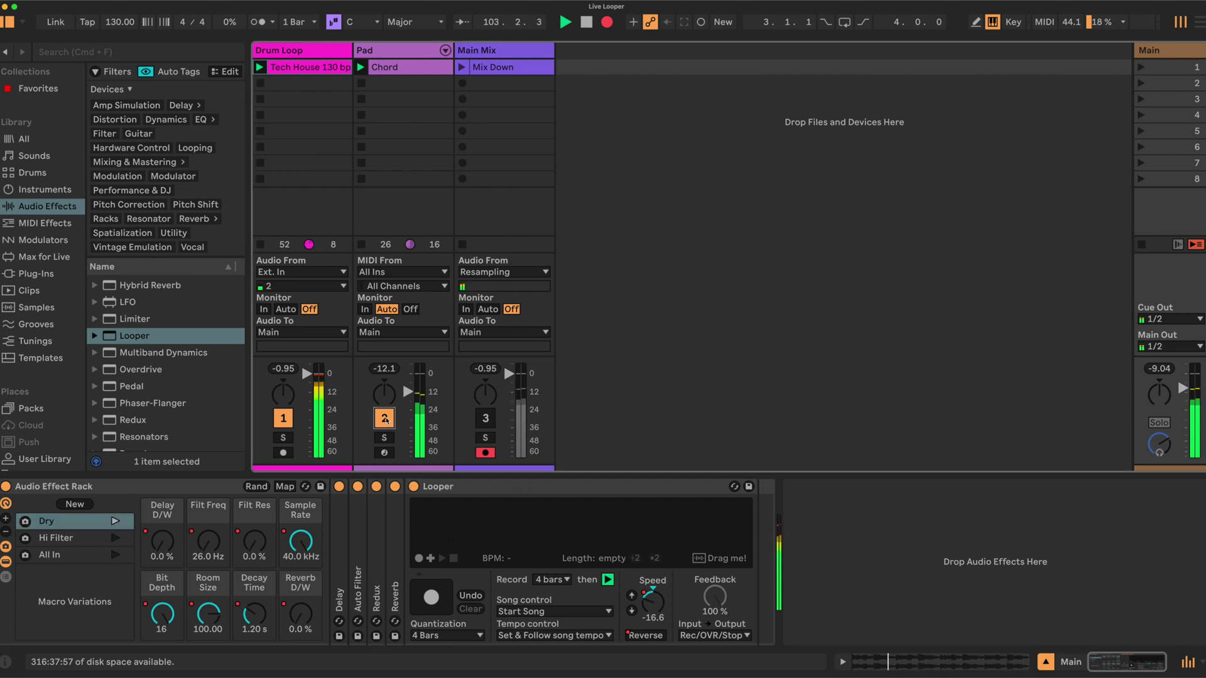
Step: Switch off the Pad and Drum Loop tracks and delete Main's Audio Effect Rack and Looper
{"action": "left_click", "coordinate": [385, 418]}
{"action": "left_click", "coordinate": [286, 425]}
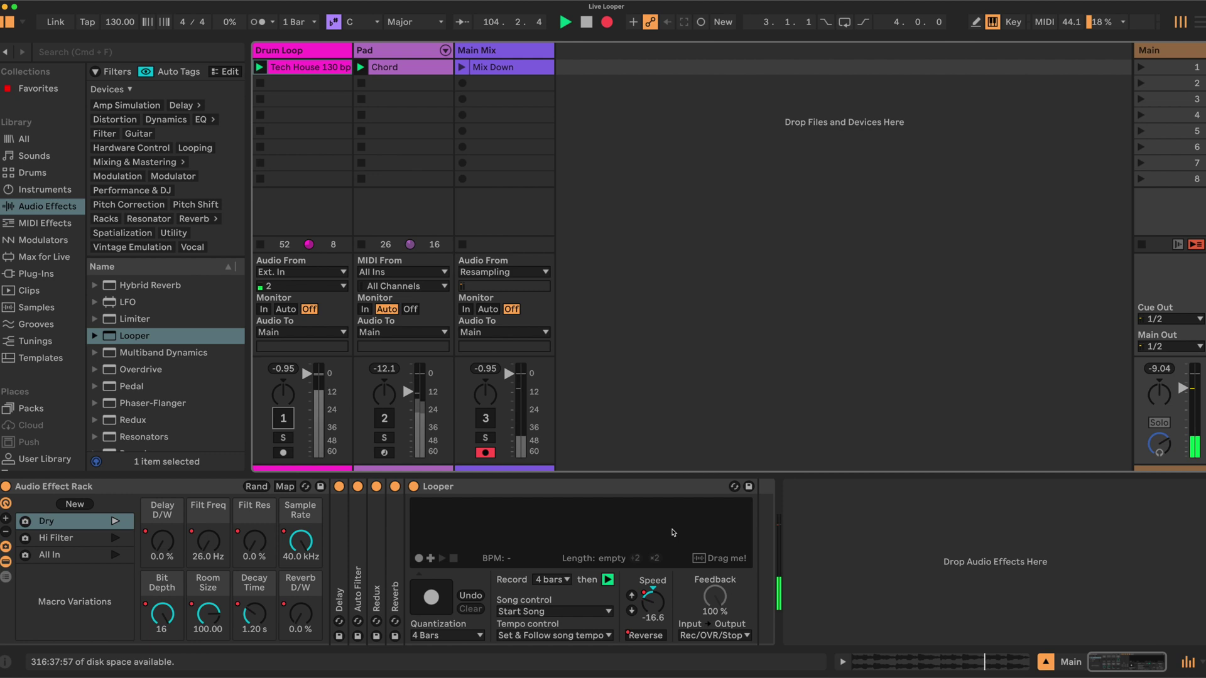
{"action": "left_click", "coordinate": [1147, 85]}
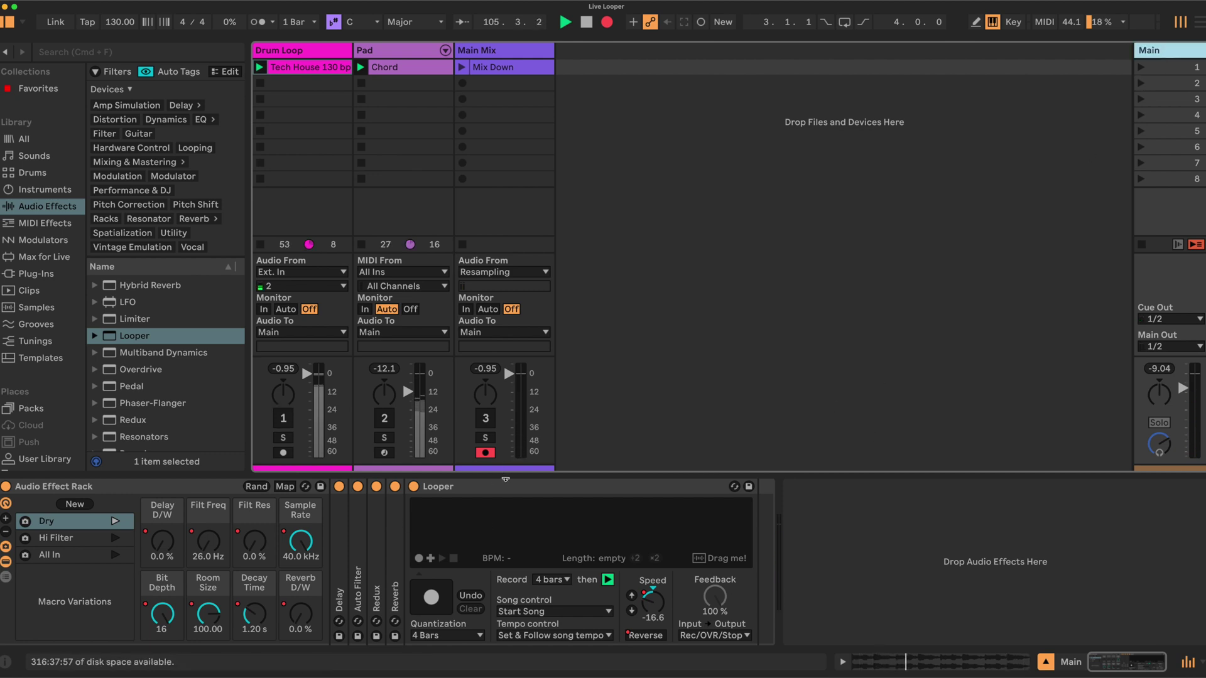
{"action": "left_click", "coordinate": [507, 488]}
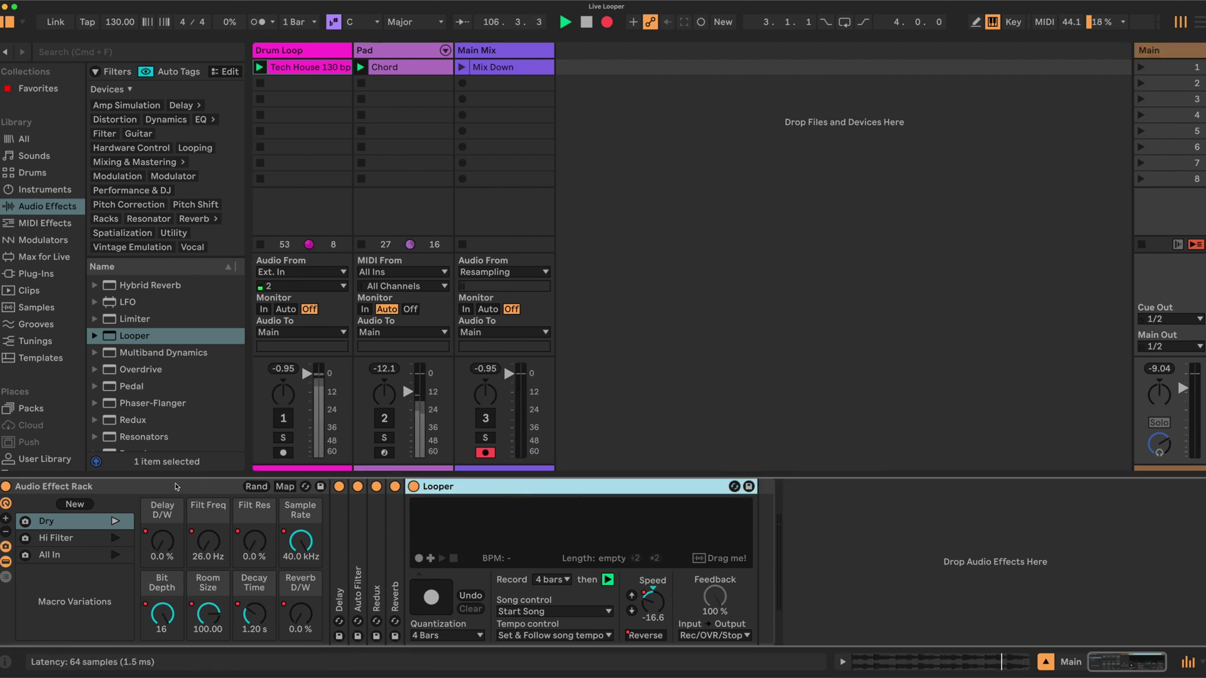
{"action": "left_click", "coordinate": [173, 489]}
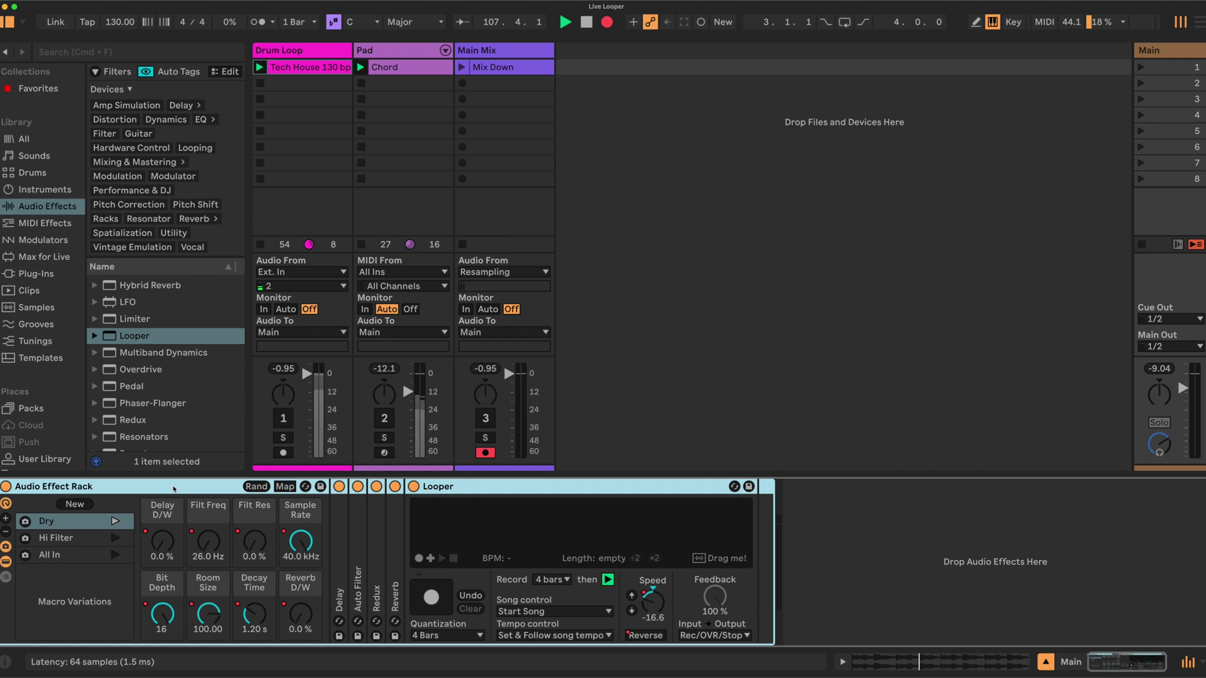
{"action": "key", "text": "Delete"}
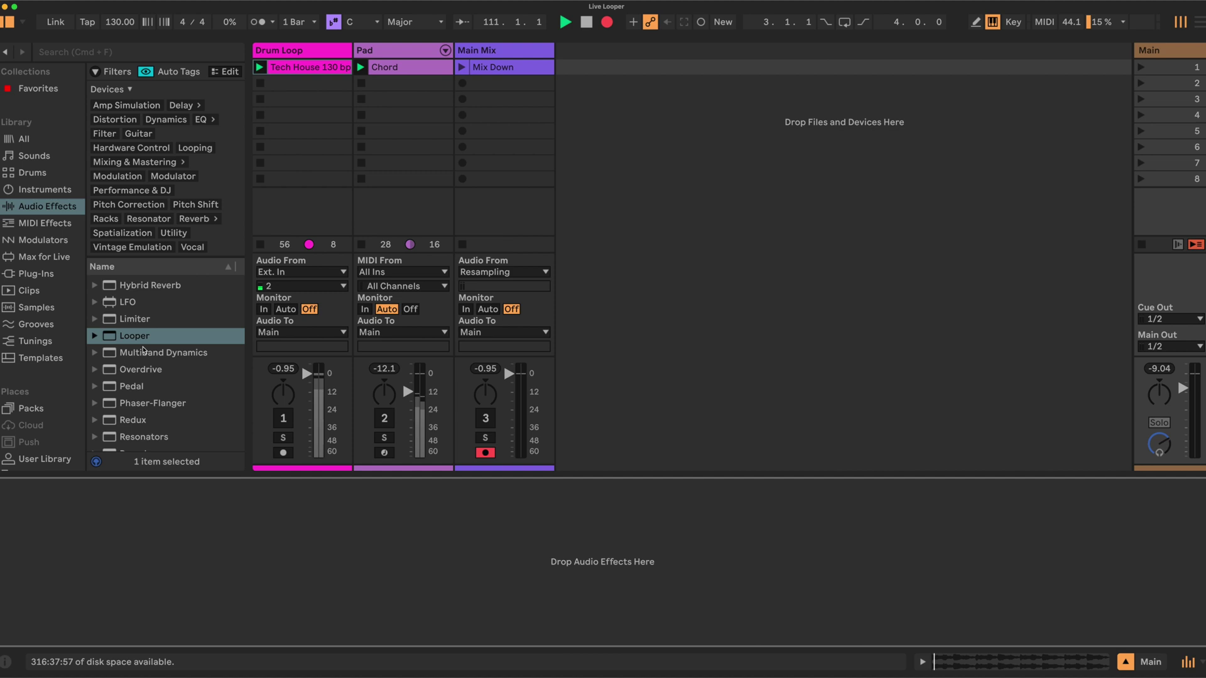
Step: Add Delay and then Auto Filter to the Main track's effects chain
{"action": "scroll", "coordinate": [145, 349], "scroll_direction": "up", "scroll_amount": 10}
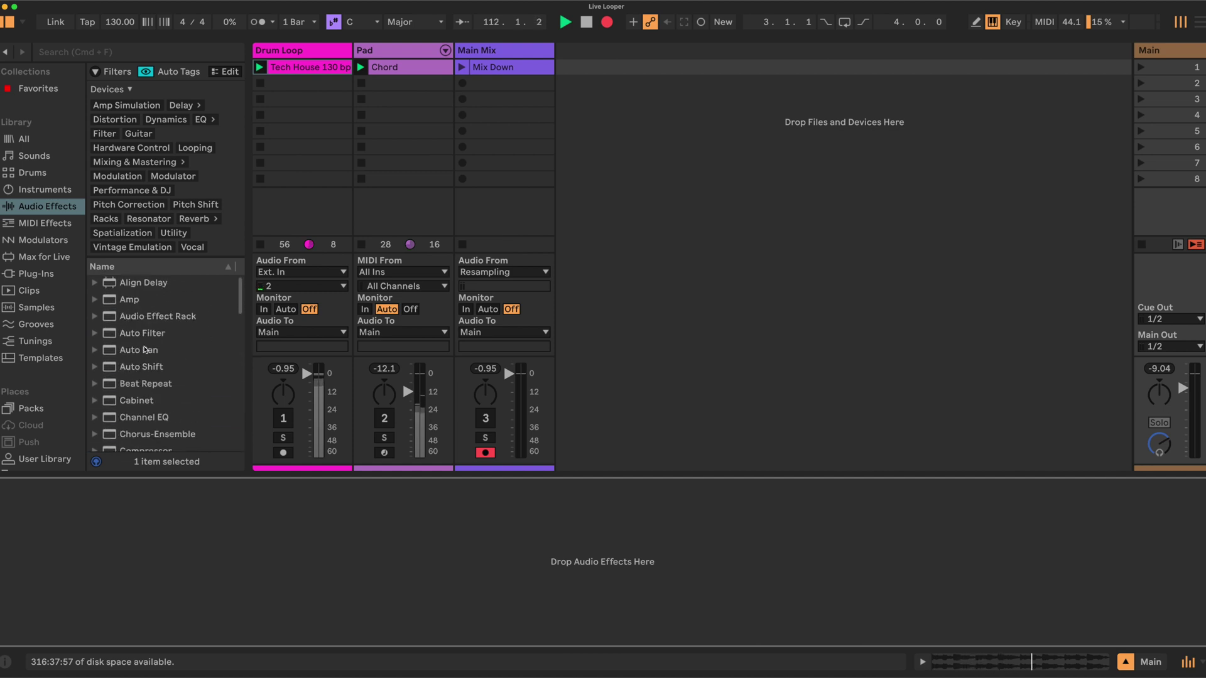
{"action": "scroll", "coordinate": [145, 349], "scroll_direction": "down", "scroll_amount": 2}
{"action": "scroll", "coordinate": [145, 350], "scroll_direction": "down", "scroll_amount": 2}
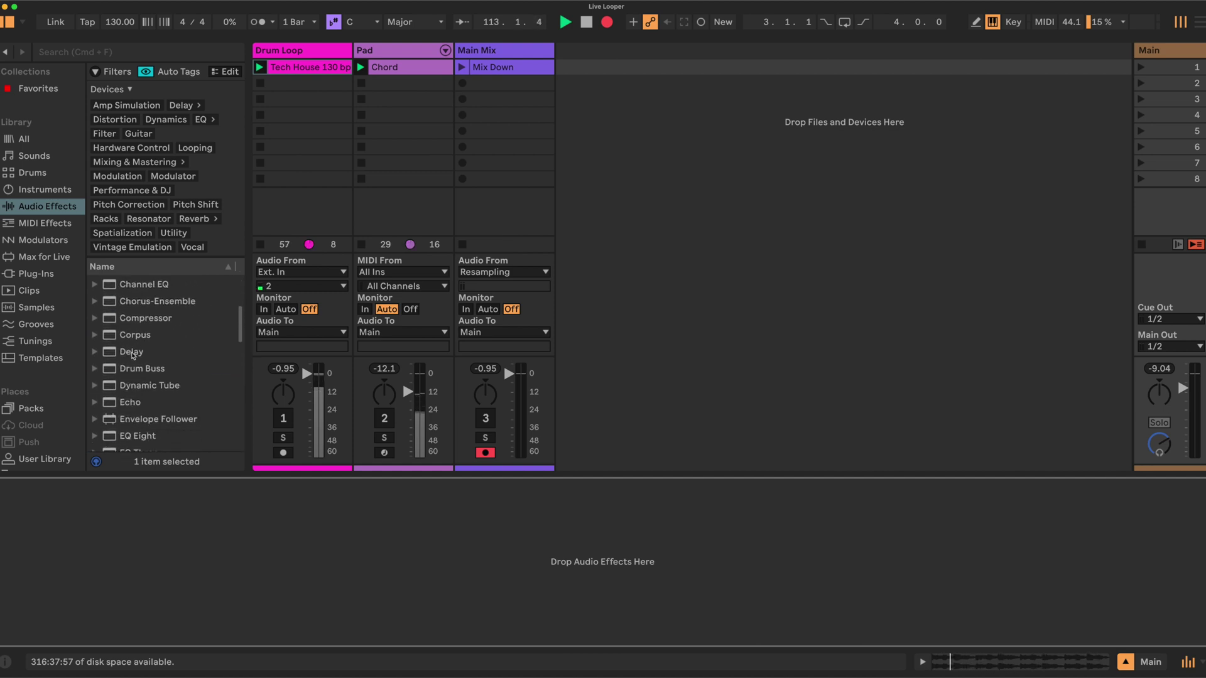
{"action": "left_click", "coordinate": [134, 353]}
{"action": "left_click_drag", "start_coordinate": [182, 474], "coordinate": [189, 546]}
{"action": "scroll", "coordinate": [170, 356], "scroll_direction": "up", "scroll_amount": 8}
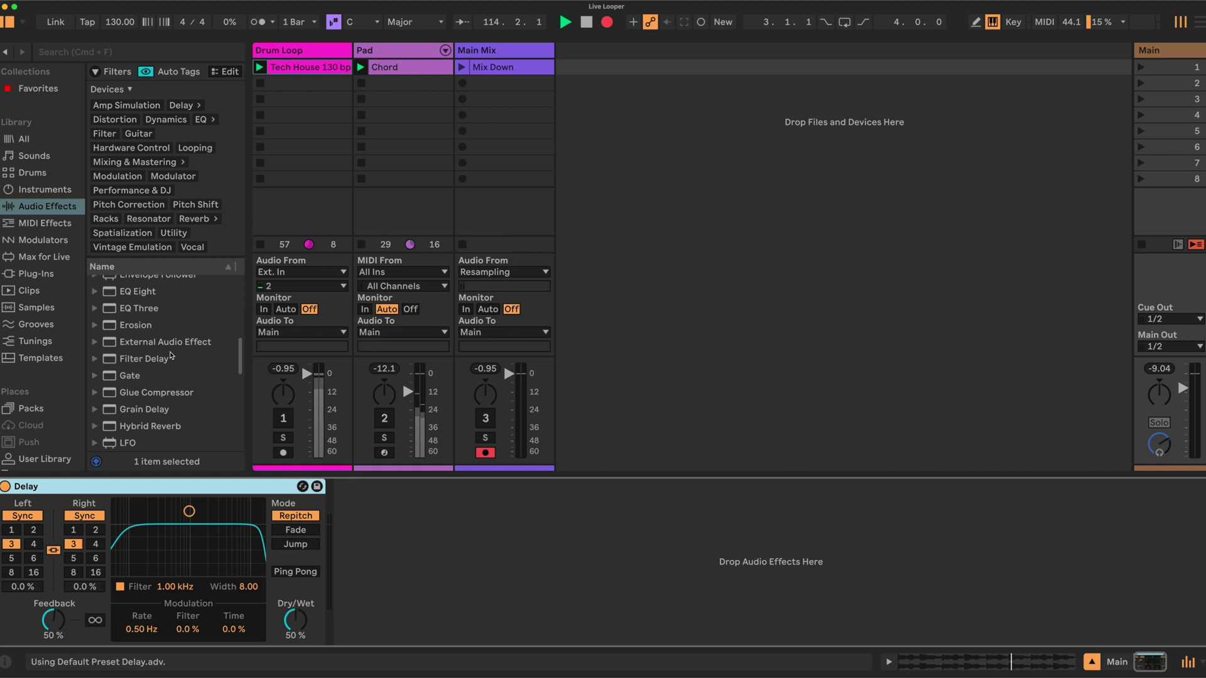
{"action": "left_click_drag", "start_coordinate": [142, 333], "coordinate": [359, 540]}
Step: Append Redux, Reverb and Looper after Auto Filter in the chain
{"action": "scroll", "coordinate": [169, 386], "scroll_direction": "down", "scroll_amount": 10}
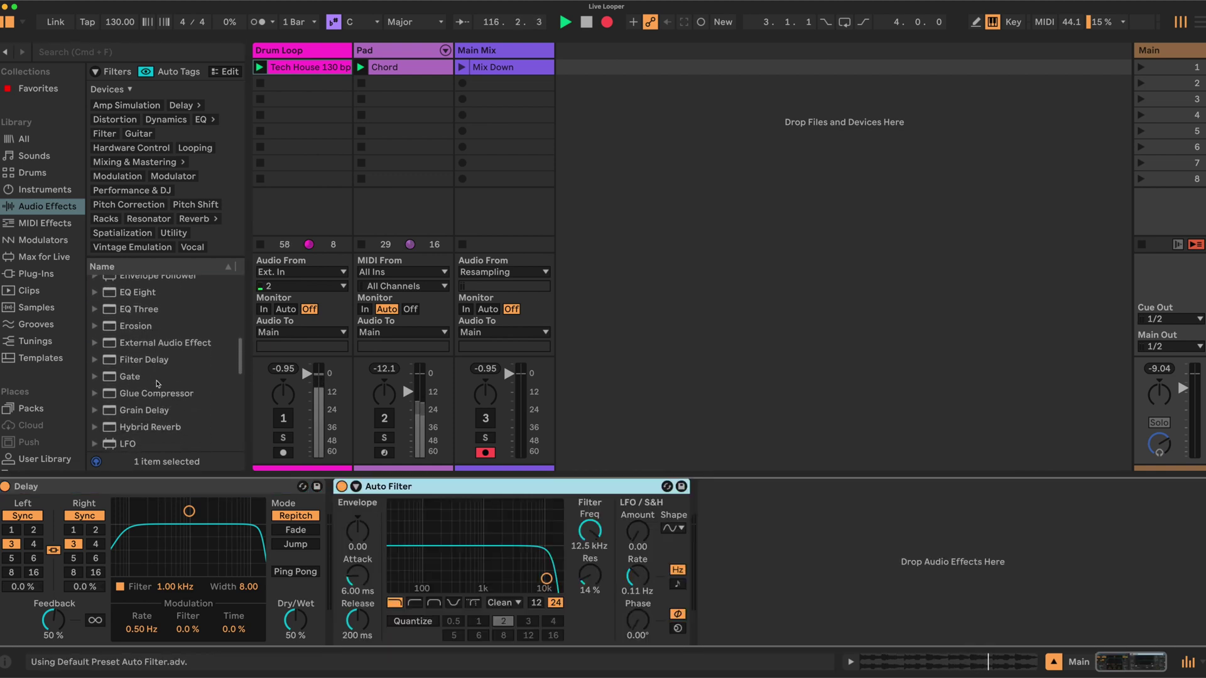
{"action": "scroll", "coordinate": [160, 385], "scroll_direction": "down", "scroll_amount": 10}
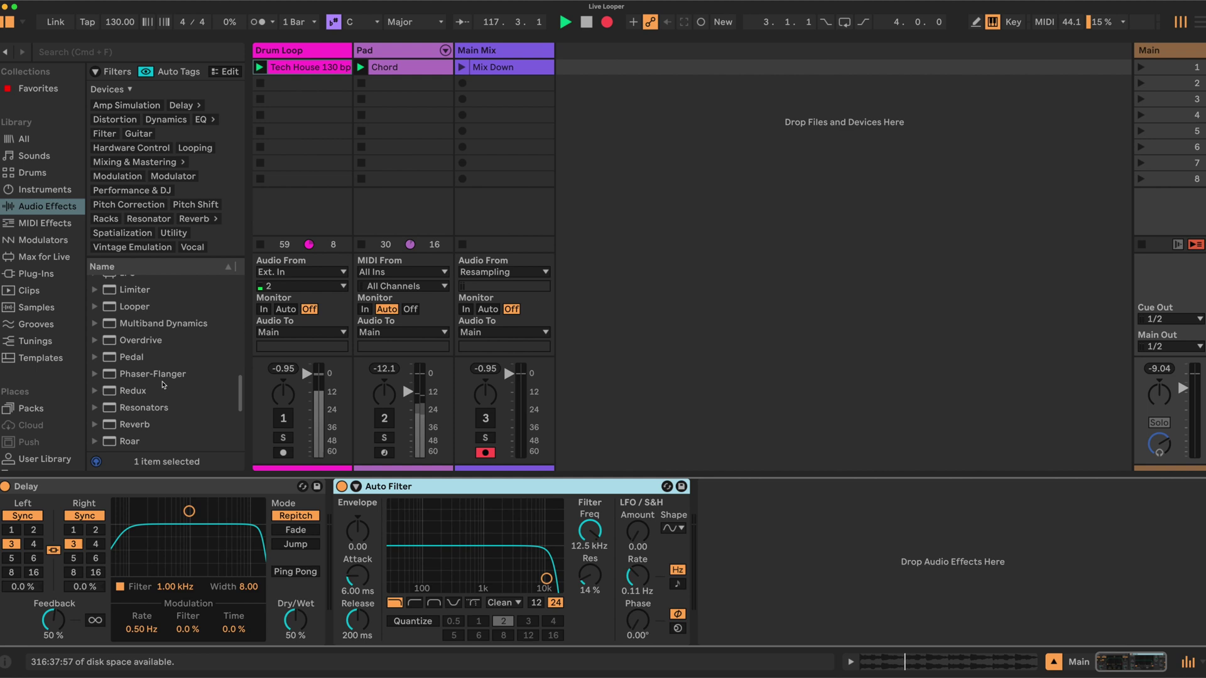
{"action": "double_click", "coordinate": [130, 385]}
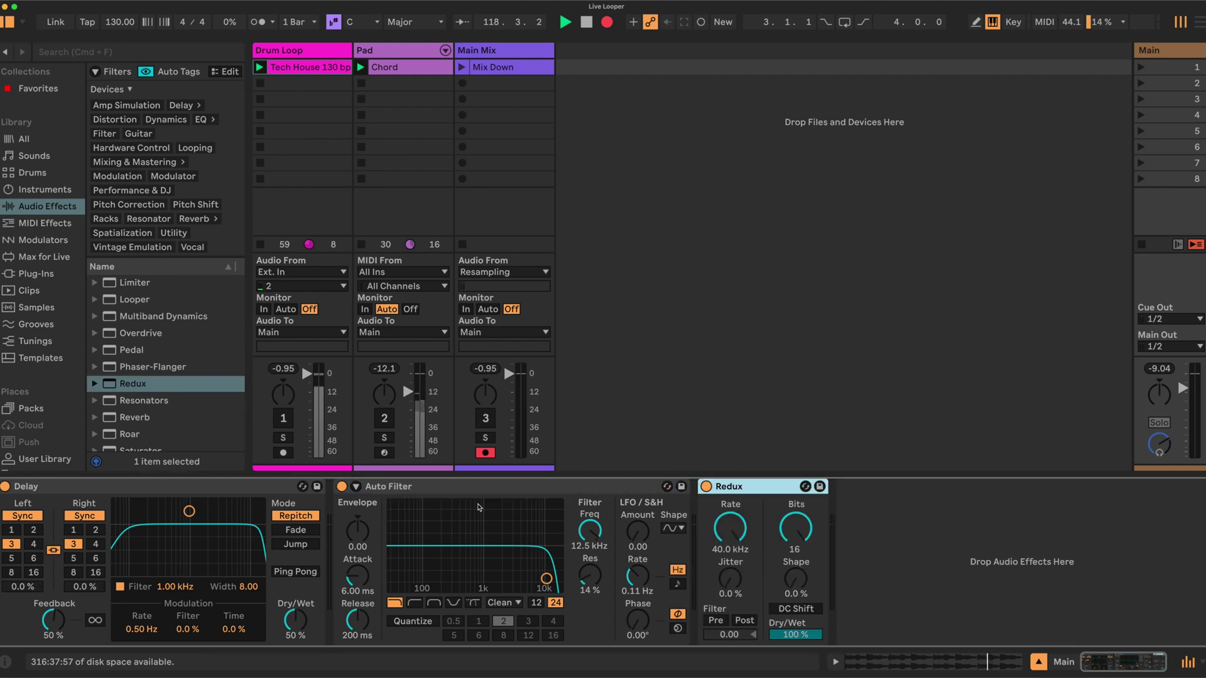
{"action": "left_click_drag", "start_coordinate": [134, 417], "coordinate": [858, 559]}
{"action": "scroll", "coordinate": [164, 398], "scroll_direction": "down", "scroll_amount": 3}
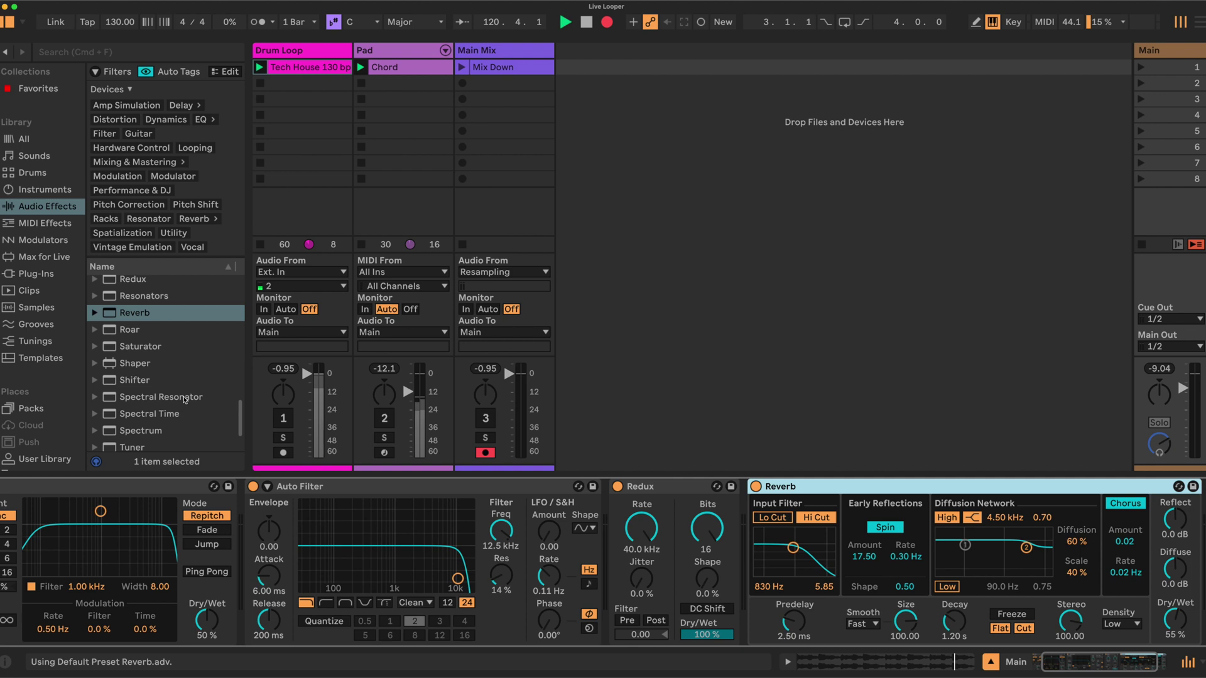
{"action": "scroll", "coordinate": [164, 398], "scroll_direction": "up", "scroll_amount": 5}
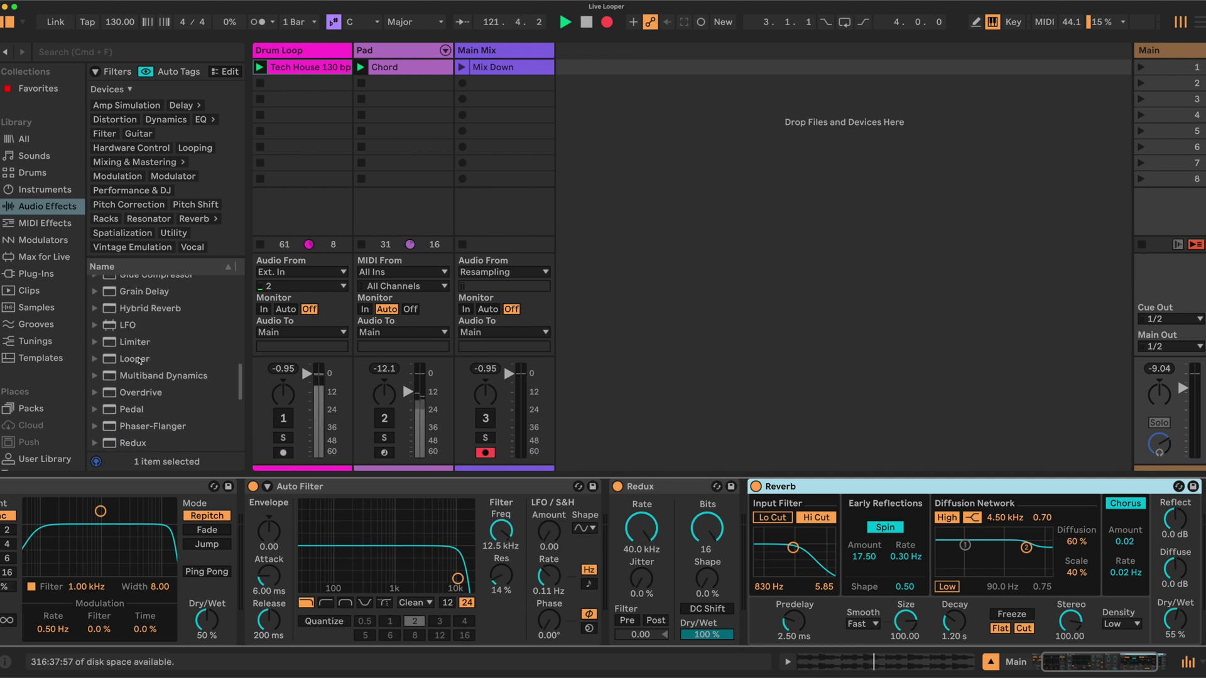
{"action": "left_click_drag", "start_coordinate": [134, 359], "coordinate": [1128, 533]}
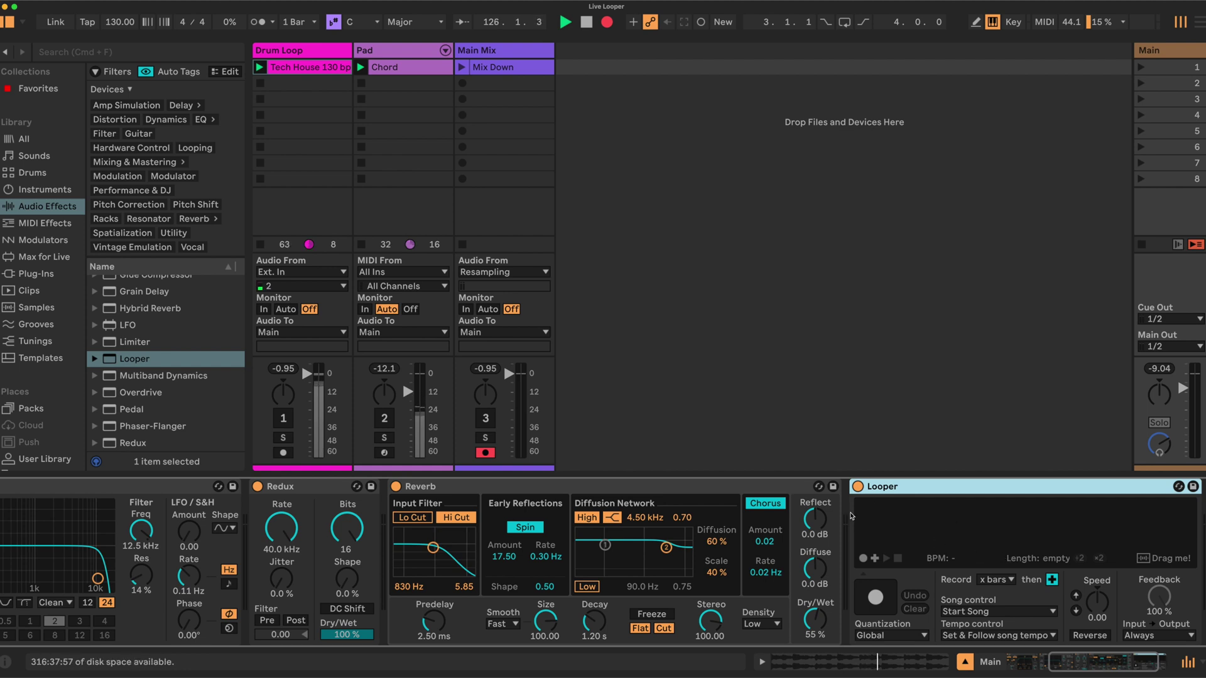
{"action": "scroll", "coordinate": [550, 545], "scroll_direction": "left", "scroll_amount": 10}
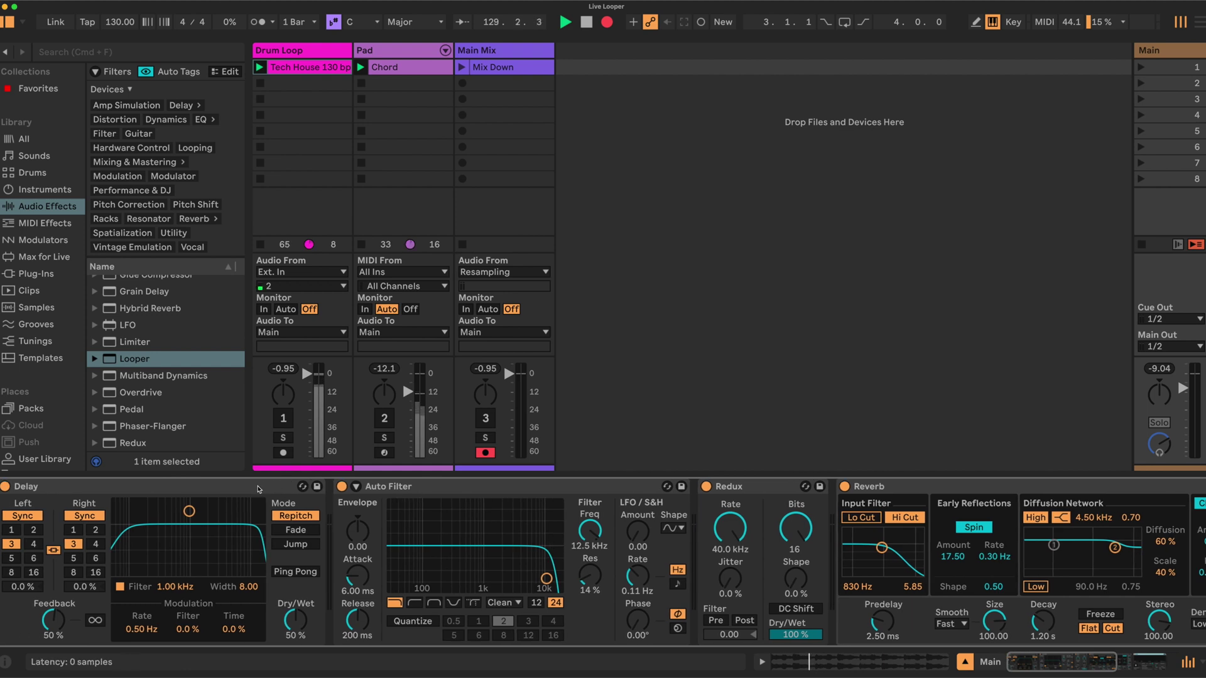
Step: Group Delay, Auto Filter, Redux and Reverb into an Audio Effect Rack
{"action": "left_click", "coordinate": [258, 488]}
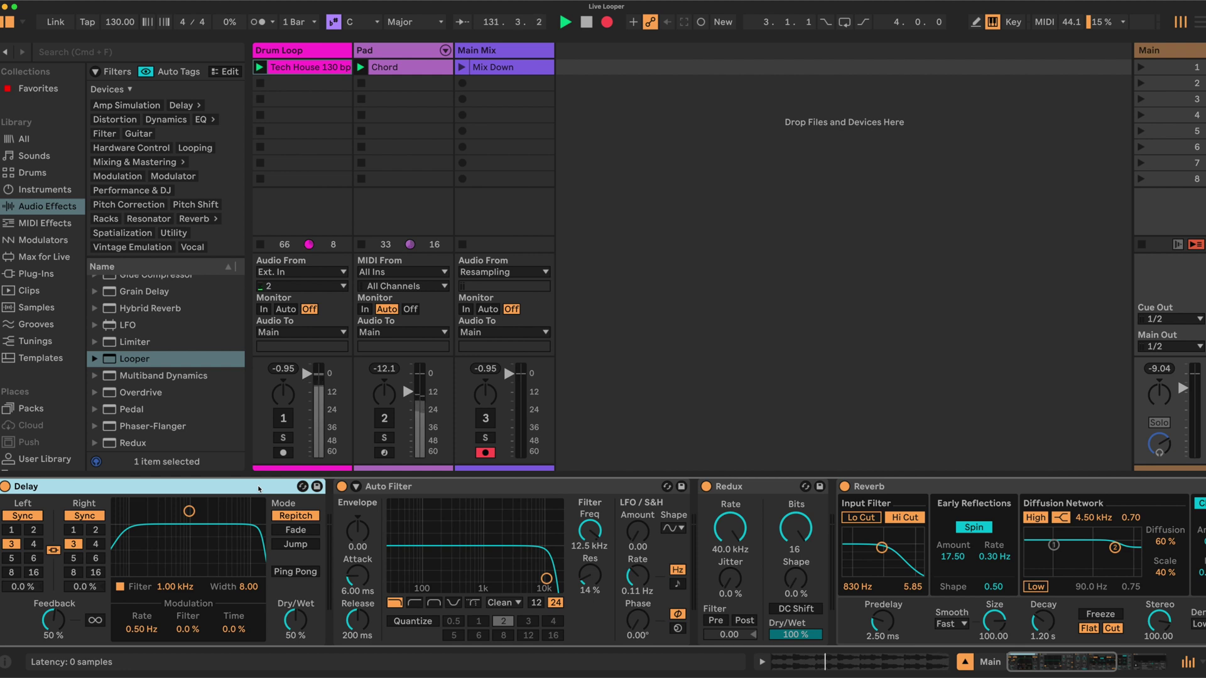
{"action": "left_click", "coordinate": [526, 489]}
{"action": "left_click", "coordinate": [753, 487]}
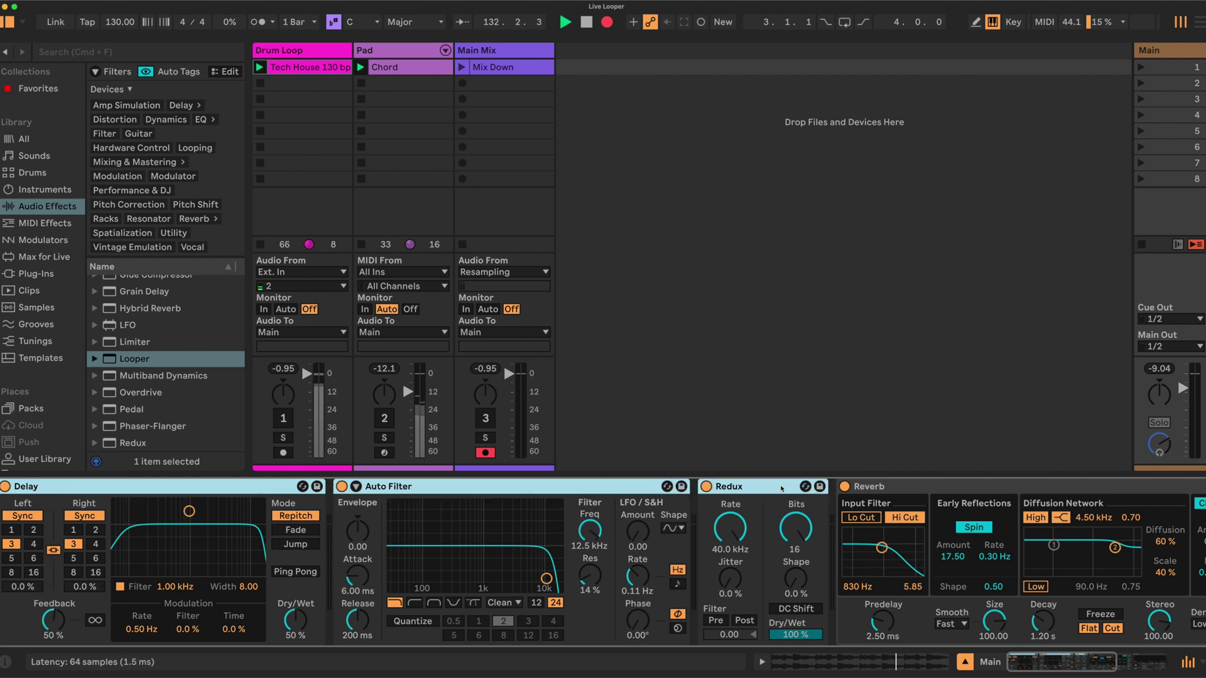
{"action": "left_click", "coordinate": [923, 489]}
{"action": "left_click", "coordinate": [899, 491]}
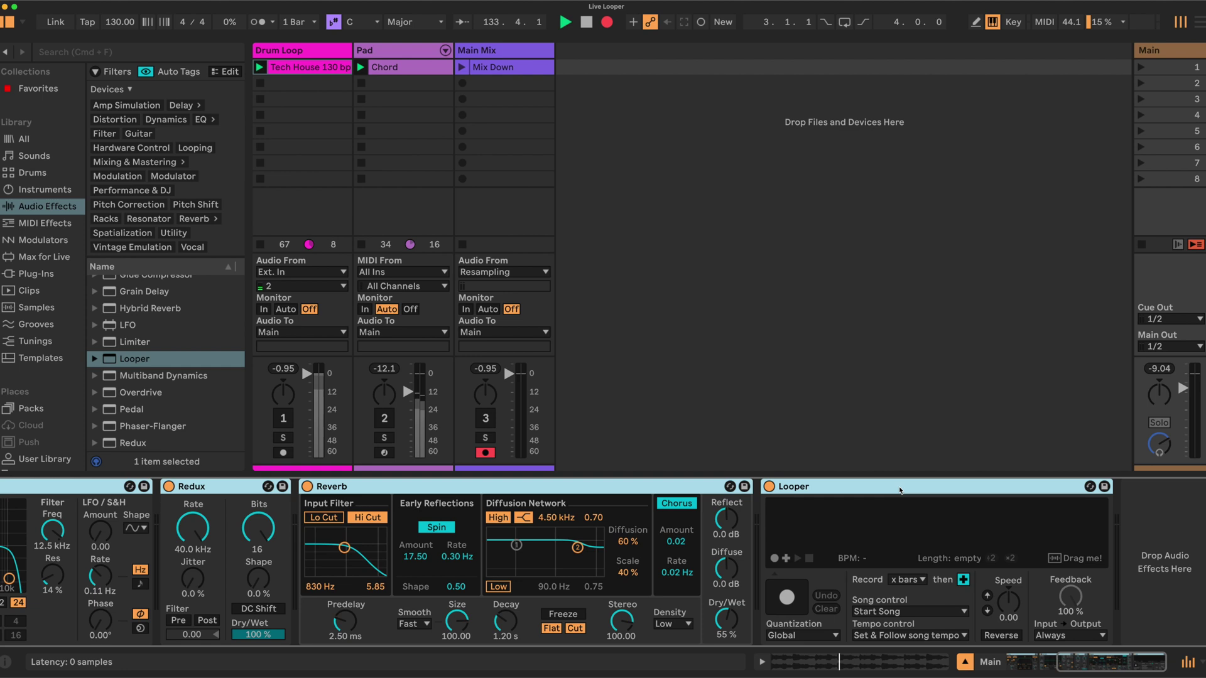
{"action": "right_click", "coordinate": [899, 491]}
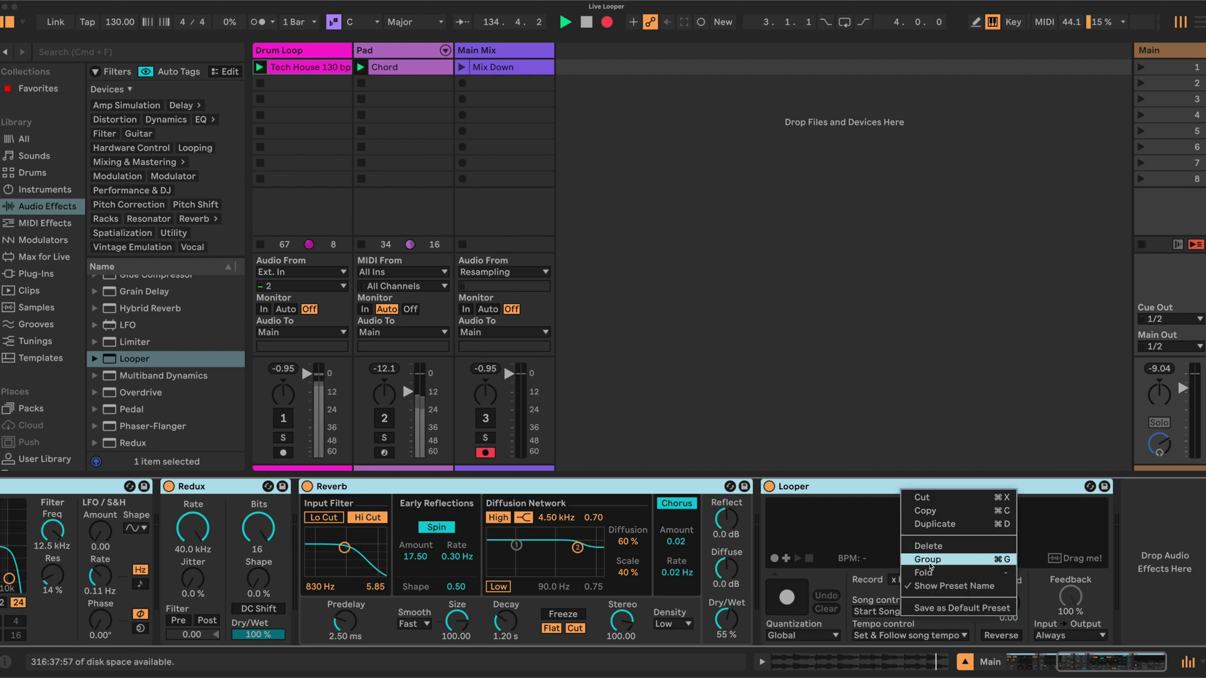
{"action": "left_click", "coordinate": [928, 546]}
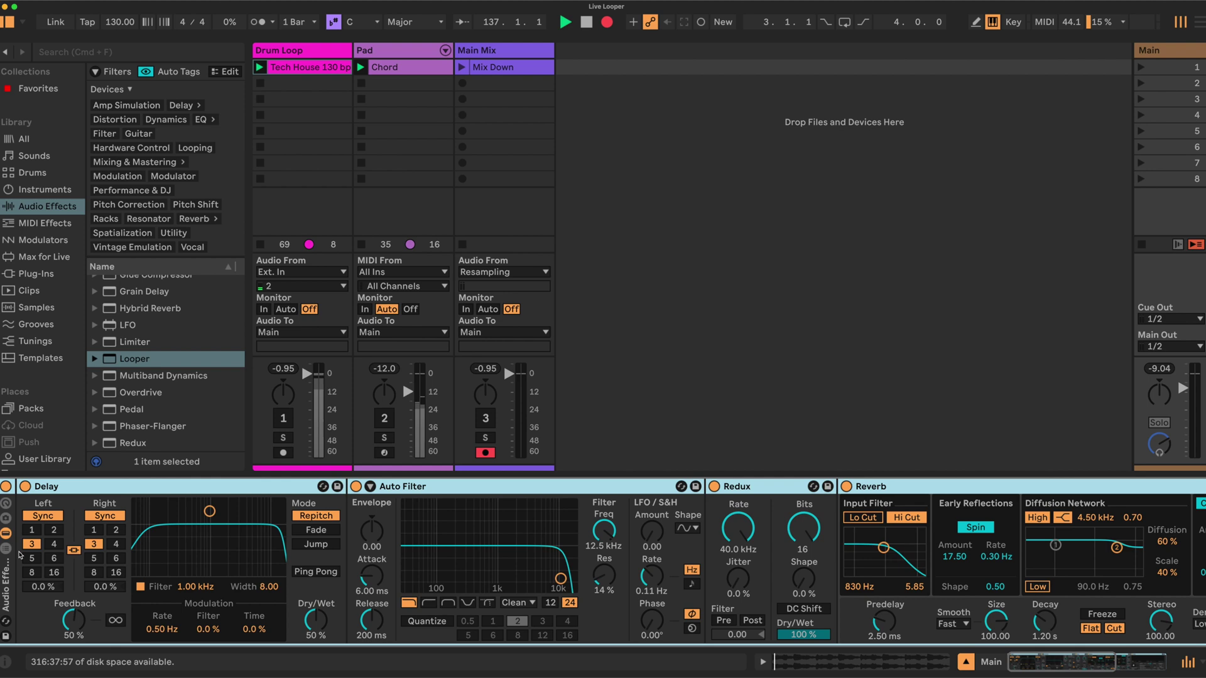
Step: Show the rack's macro knobs, add extra ones, then reduce back to 8 macros
{"action": "left_click", "coordinate": [5, 505]}
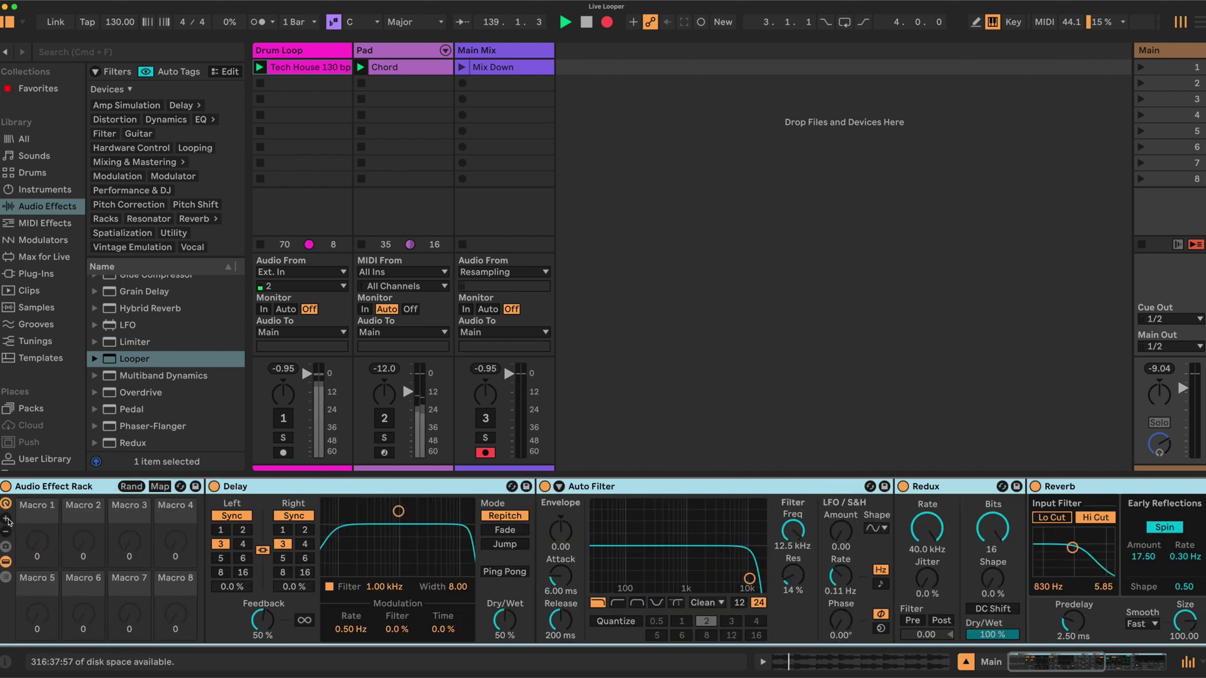
{"action": "left_click", "coordinate": [6, 519]}
{"action": "left_click", "coordinate": [6, 519]}
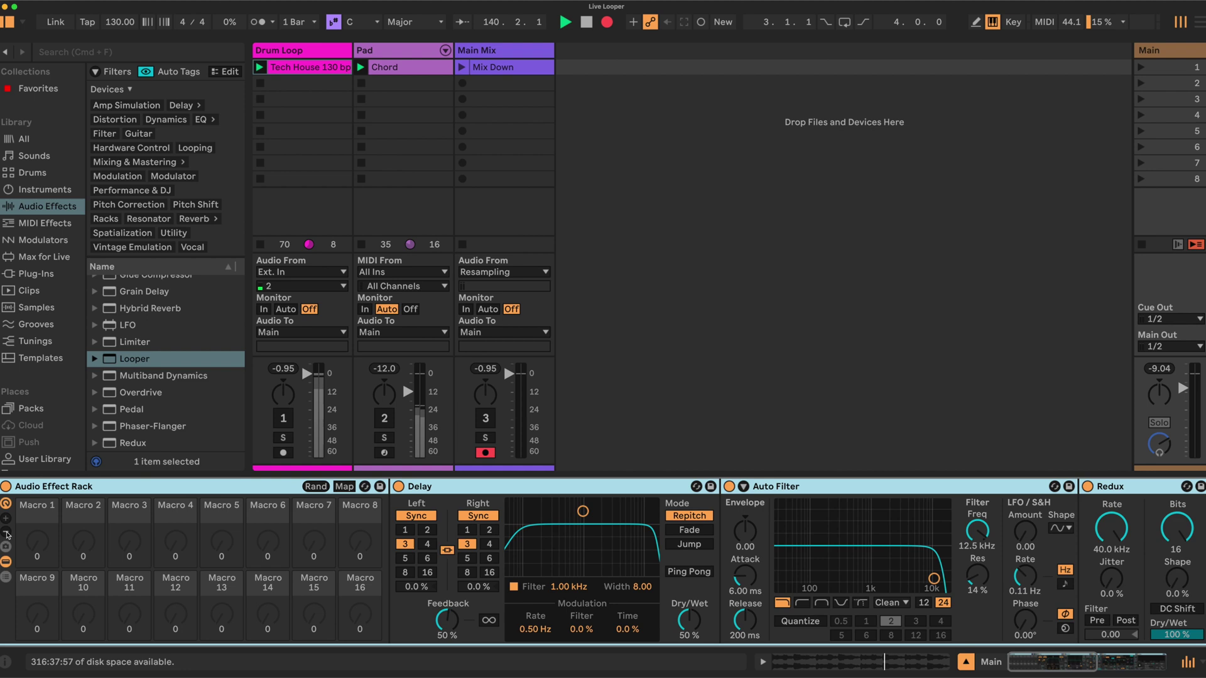
{"action": "left_click", "coordinate": [6, 532]}
{"action": "left_click", "coordinate": [7, 532]}
{"action": "left_click", "coordinate": [6, 532]}
{"action": "left_click", "coordinate": [6, 533]}
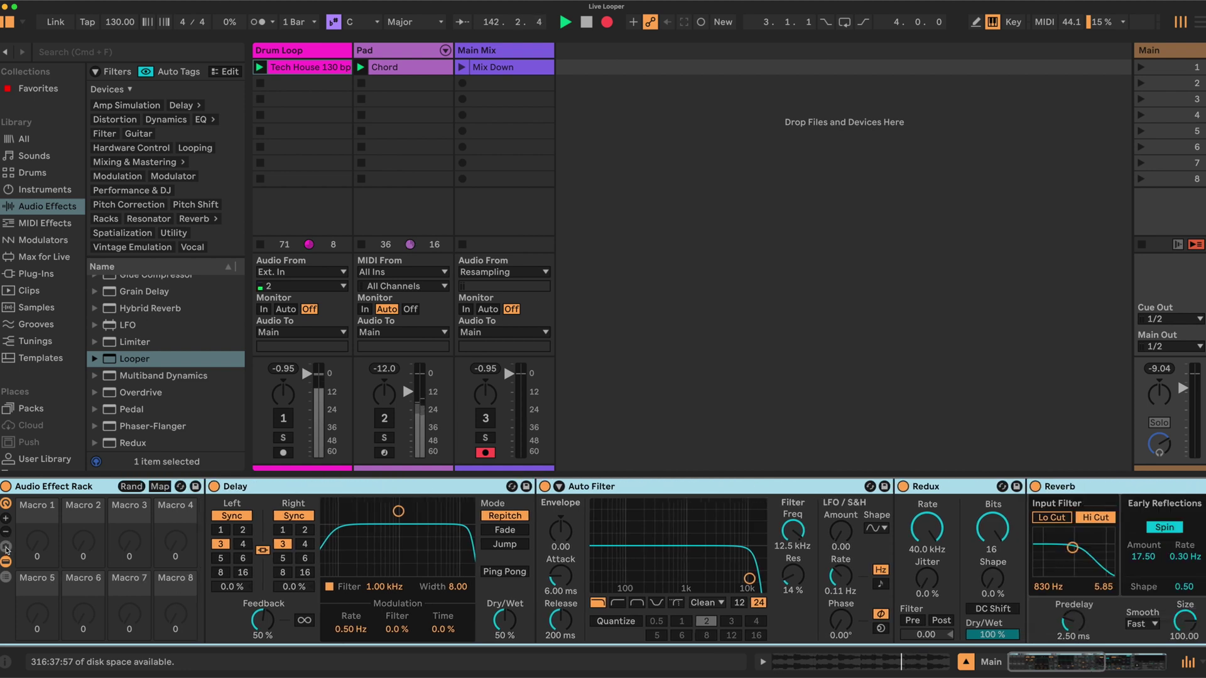
Step: Show macro variations and set Auto Filter to high-pass at 26.0 Hz with 0 % resonance
{"action": "left_click", "coordinate": [7, 547]}
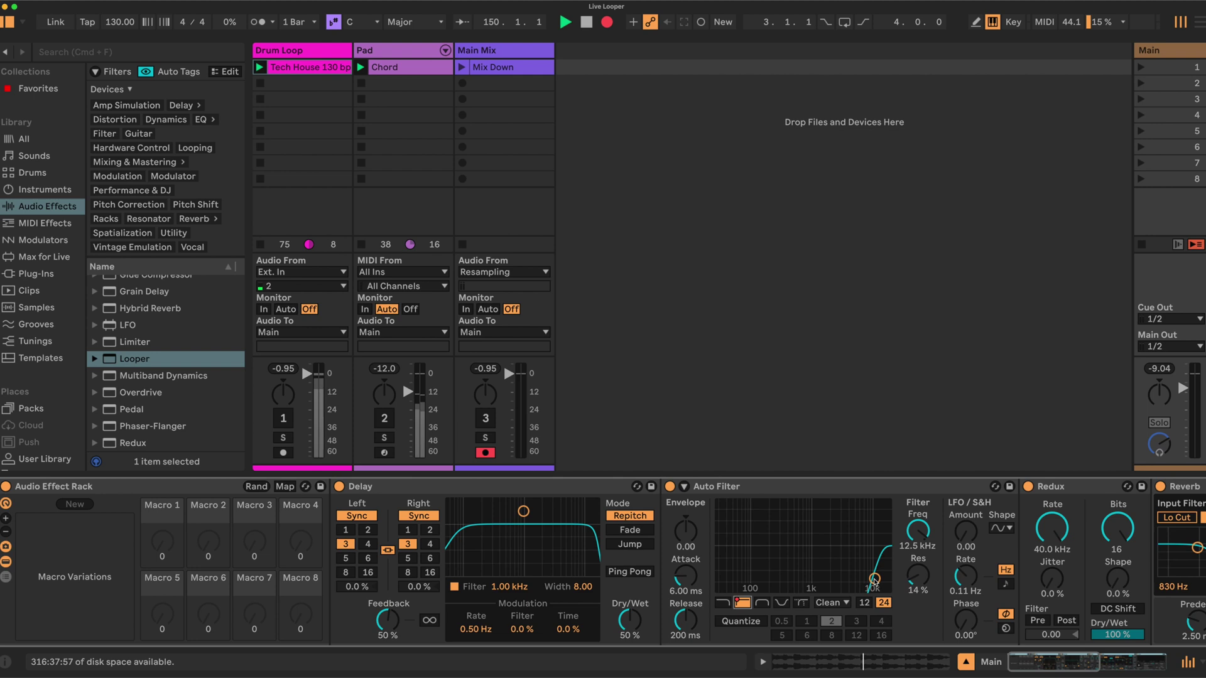
{"action": "left_click", "coordinate": [743, 603]}
{"action": "left_click_drag", "start_coordinate": [917, 574], "coordinate": [917, 593]}
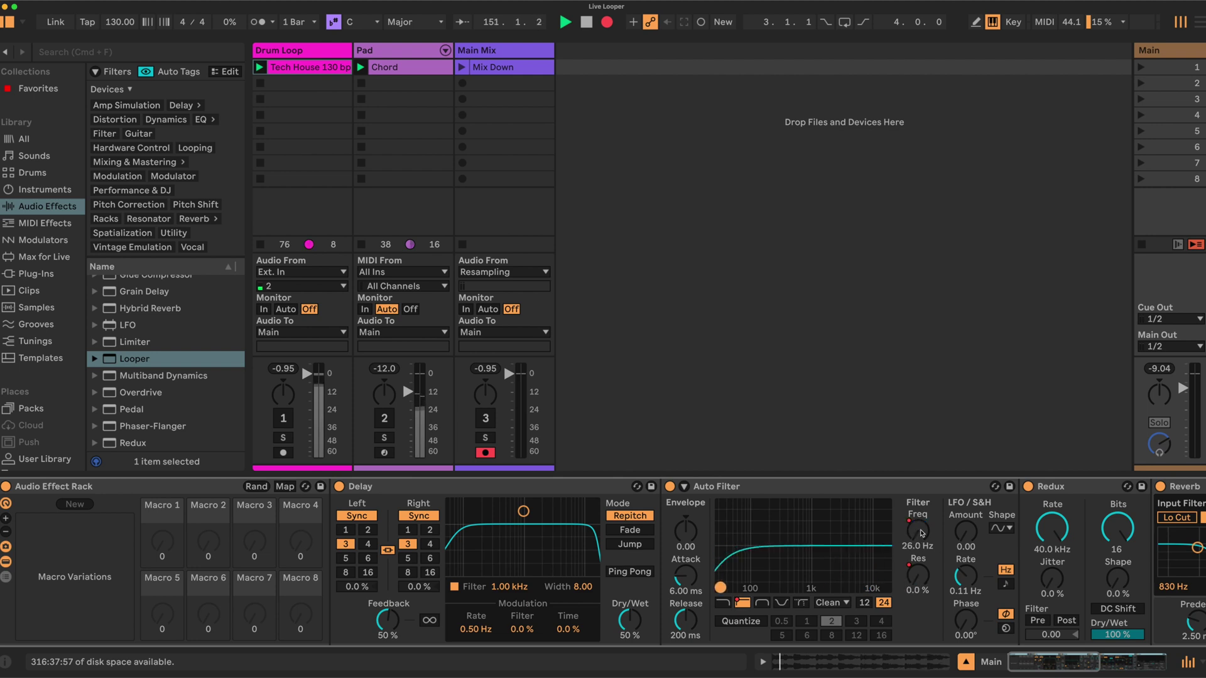
{"action": "left_click", "coordinate": [918, 576]}
Step: Map Macro 1 to Delay Dry/Wet, rename it 'Delay D/W', and map Macro 2 to Auto Filter Frequency
{"action": "left_click", "coordinate": [284, 487]}
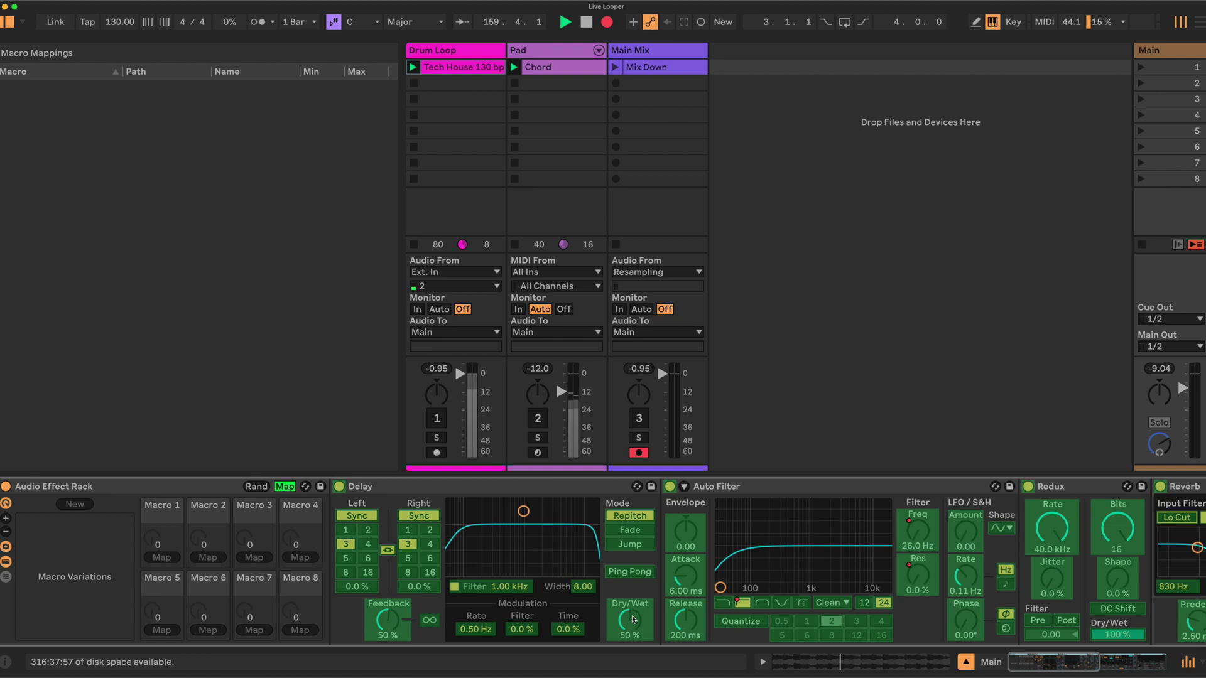
{"action": "left_click", "coordinate": [162, 558]}
{"action": "right_click", "coordinate": [165, 509]}
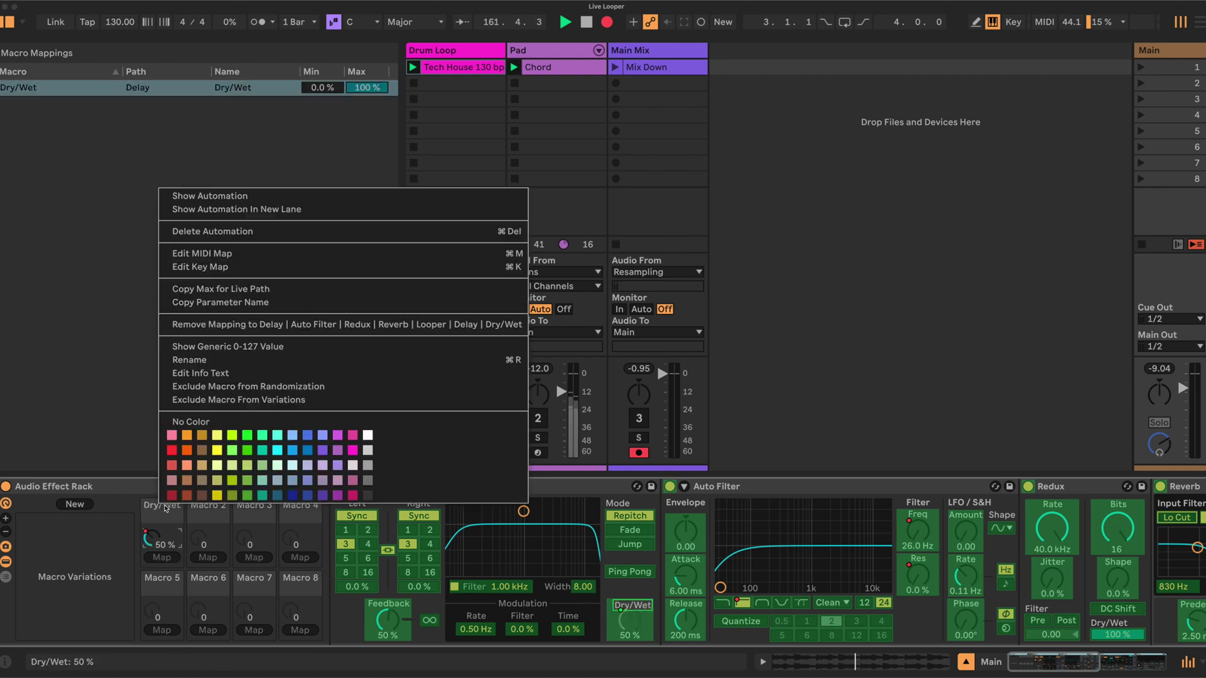
{"action": "left_click", "coordinate": [191, 360]}
{"action": "type", "text": "D"}
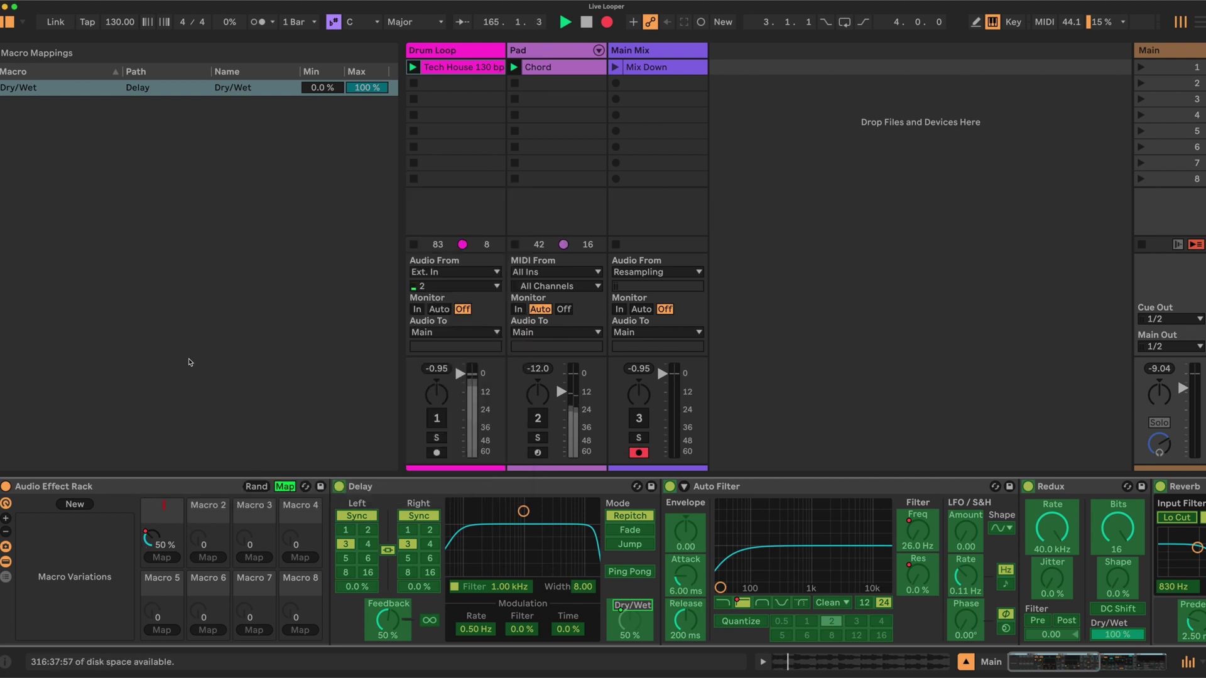
{"action": "type", "text": "elay D/W"}
{"action": "key", "text": "Return"}
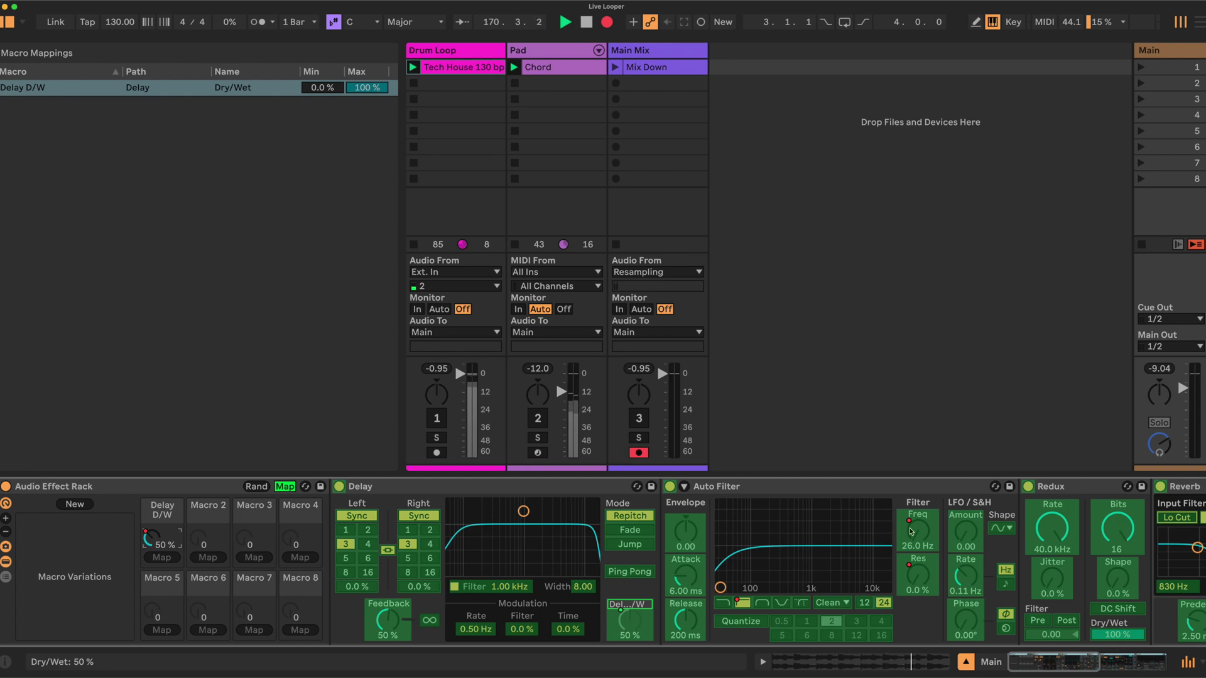
{"action": "left_click", "coordinate": [910, 531]}
{"action": "left_click", "coordinate": [213, 558]}
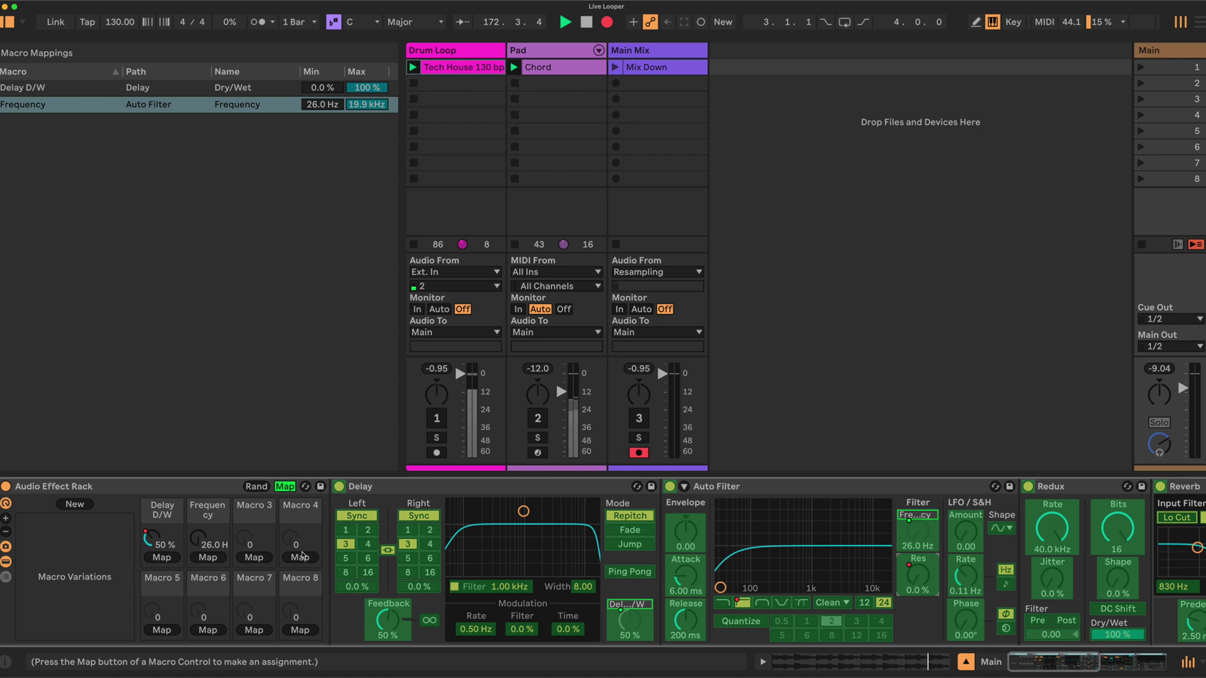
Step: Map Auto Filter Resonance, Redux Sample Rate and Bit Depth to macros 3, 4 and 5
{"action": "left_click", "coordinate": [253, 558]}
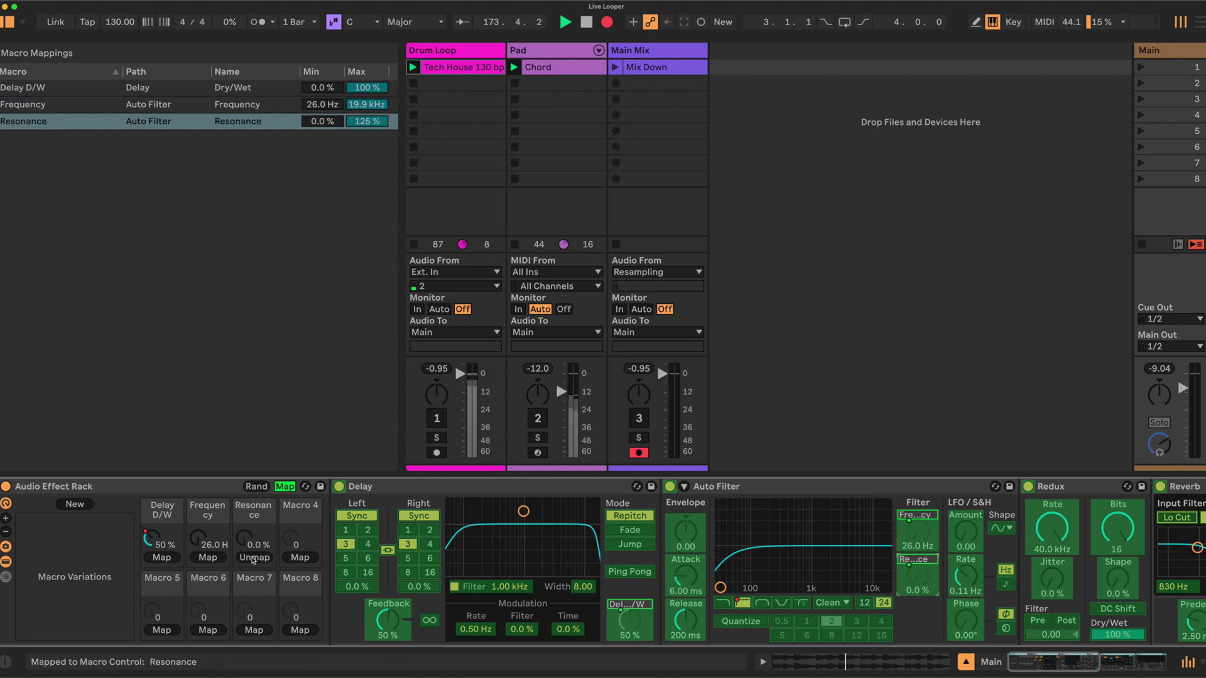
{"action": "scroll", "coordinate": [910, 530], "scroll_direction": "right", "scroll_amount": 5}
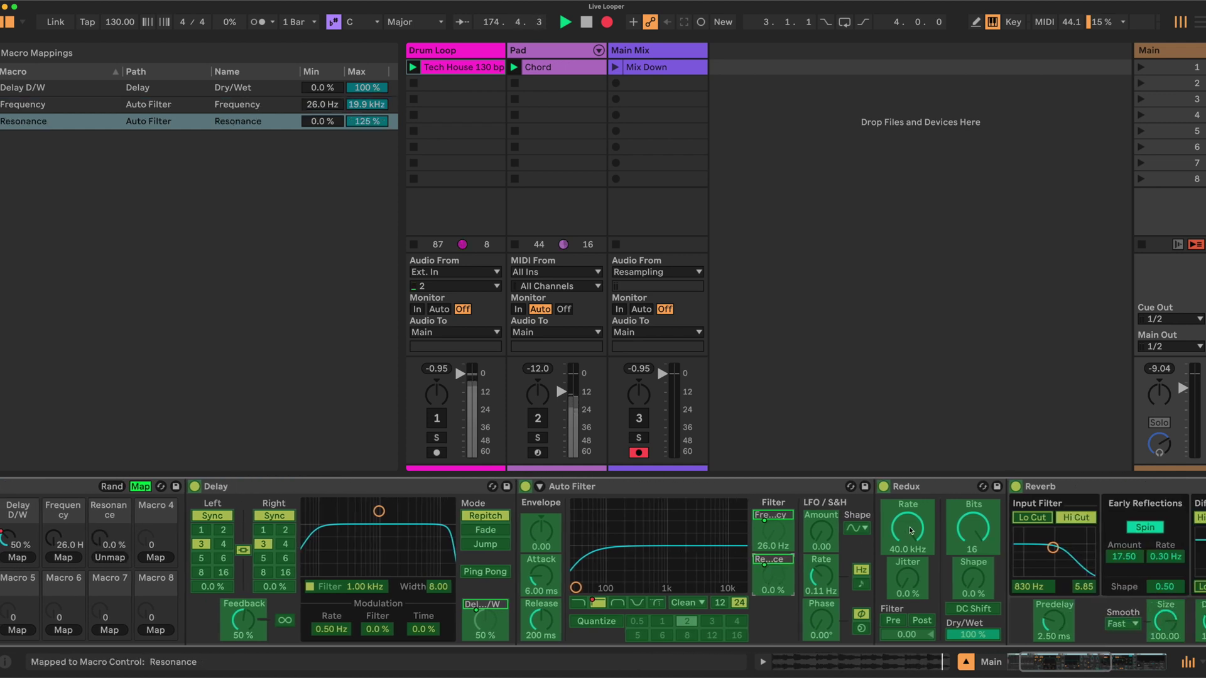
{"action": "scroll", "coordinate": [285, 534], "scroll_direction": "left", "scroll_amount": 5}
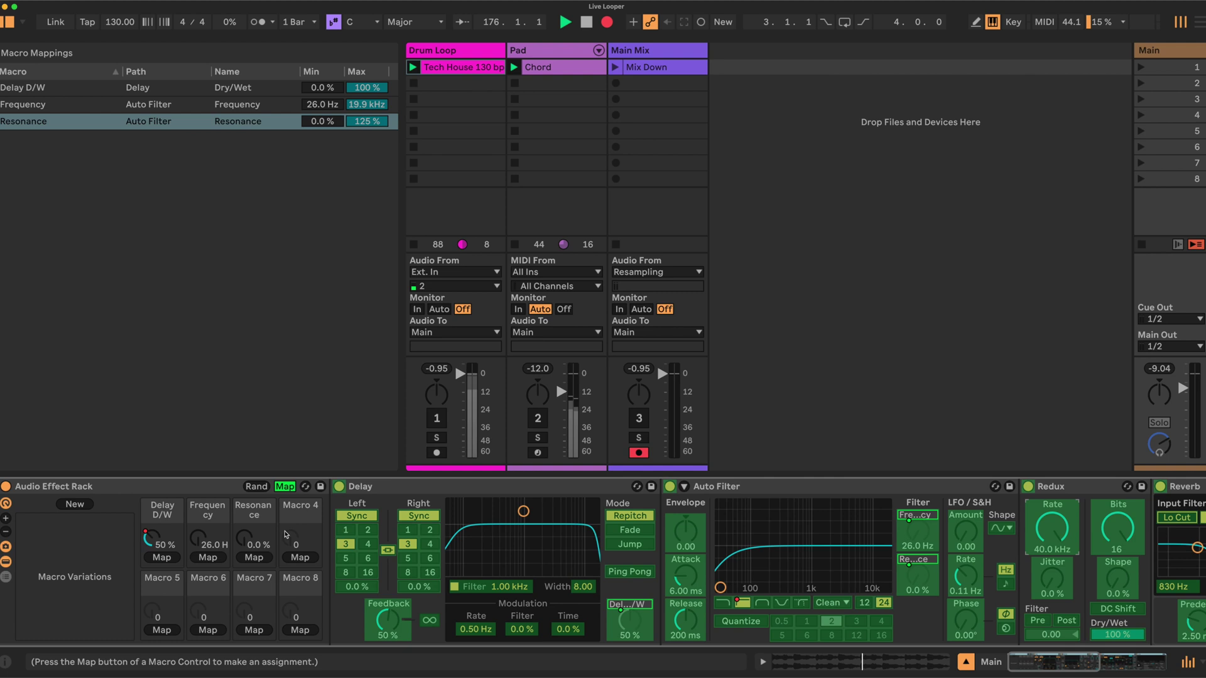
{"action": "left_click", "coordinate": [300, 557]}
{"action": "scroll", "coordinate": [304, 559], "scroll_direction": "right", "scroll_amount": 2}
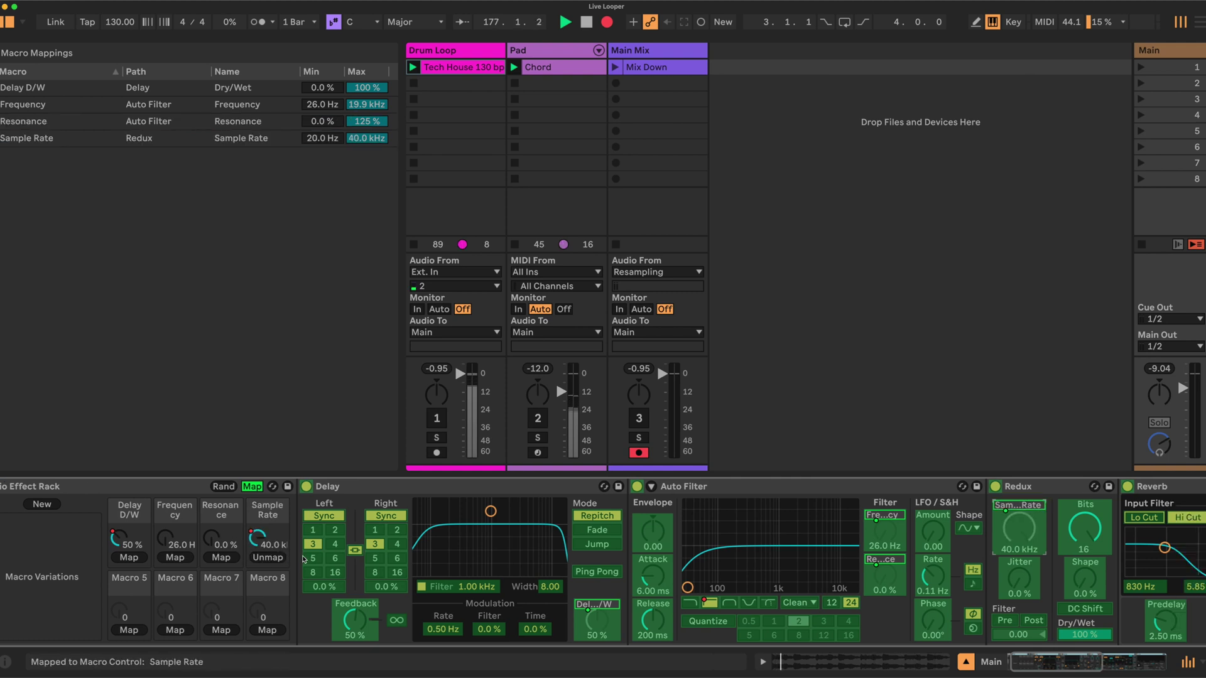
{"action": "scroll", "coordinate": [303, 559], "scroll_direction": "right", "scroll_amount": 20}
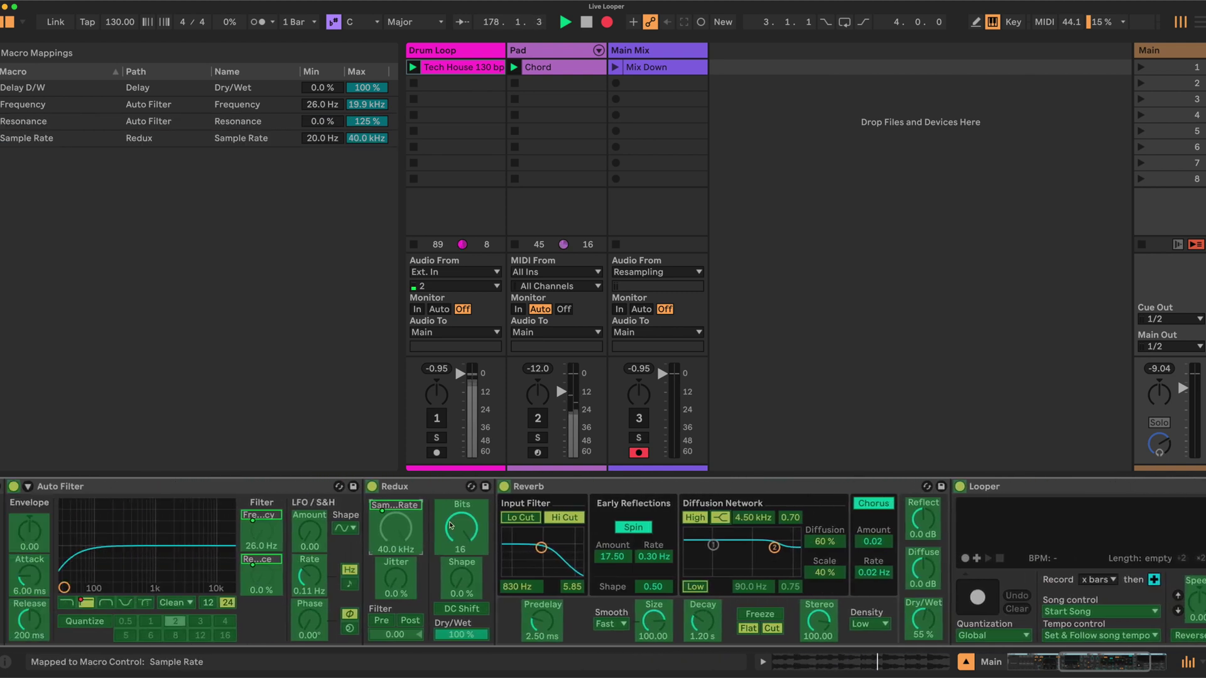
{"action": "scroll", "coordinate": [165, 634], "scroll_direction": "left", "scroll_amount": 20}
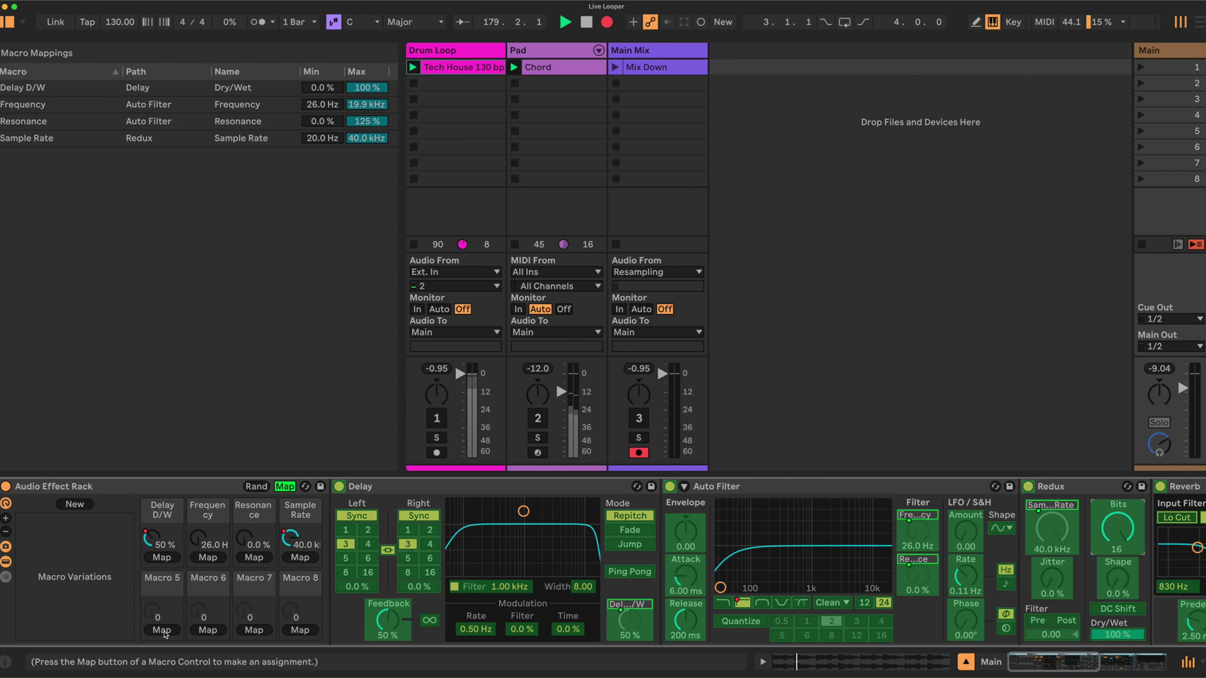
{"action": "left_click", "coordinate": [162, 629]}
{"action": "left_click", "coordinate": [1117, 528]}
Step: Map Reverb Room Size, Decay Time and Dry/Wet to macros 6, 7 and 8
{"action": "scroll", "coordinate": [618, 554], "scroll_direction": "right", "scroll_amount": 15}
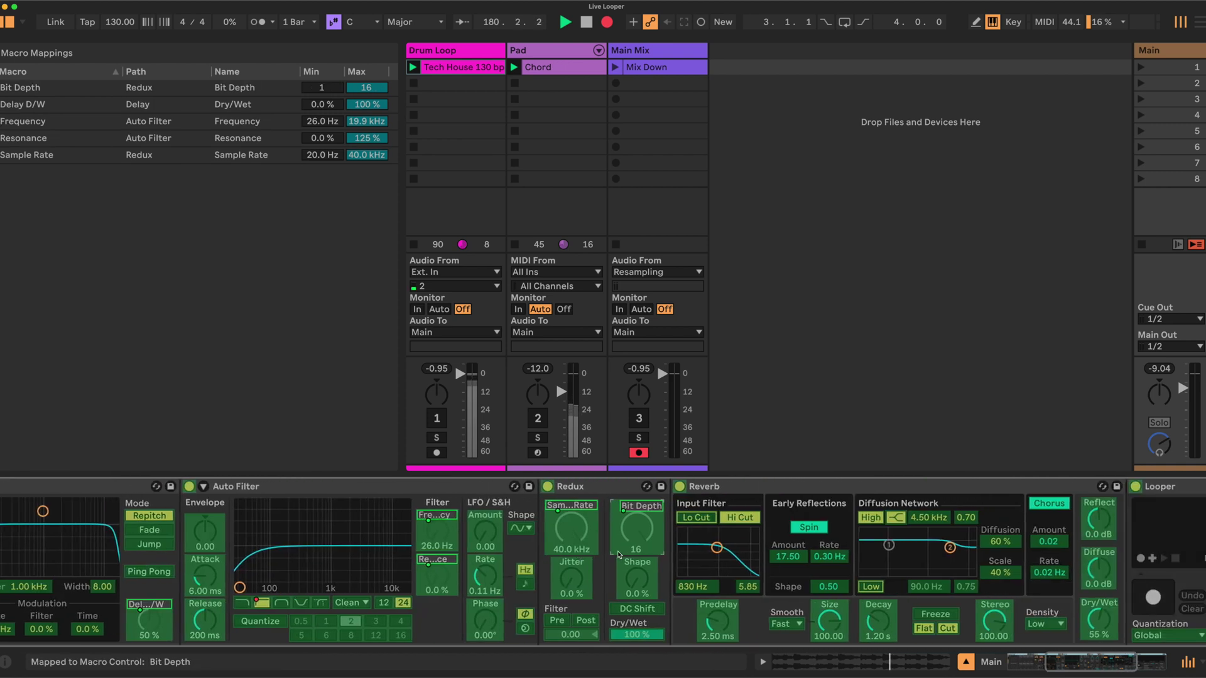
{"action": "scroll", "coordinate": [618, 554], "scroll_direction": "right", "scroll_amount": 10}
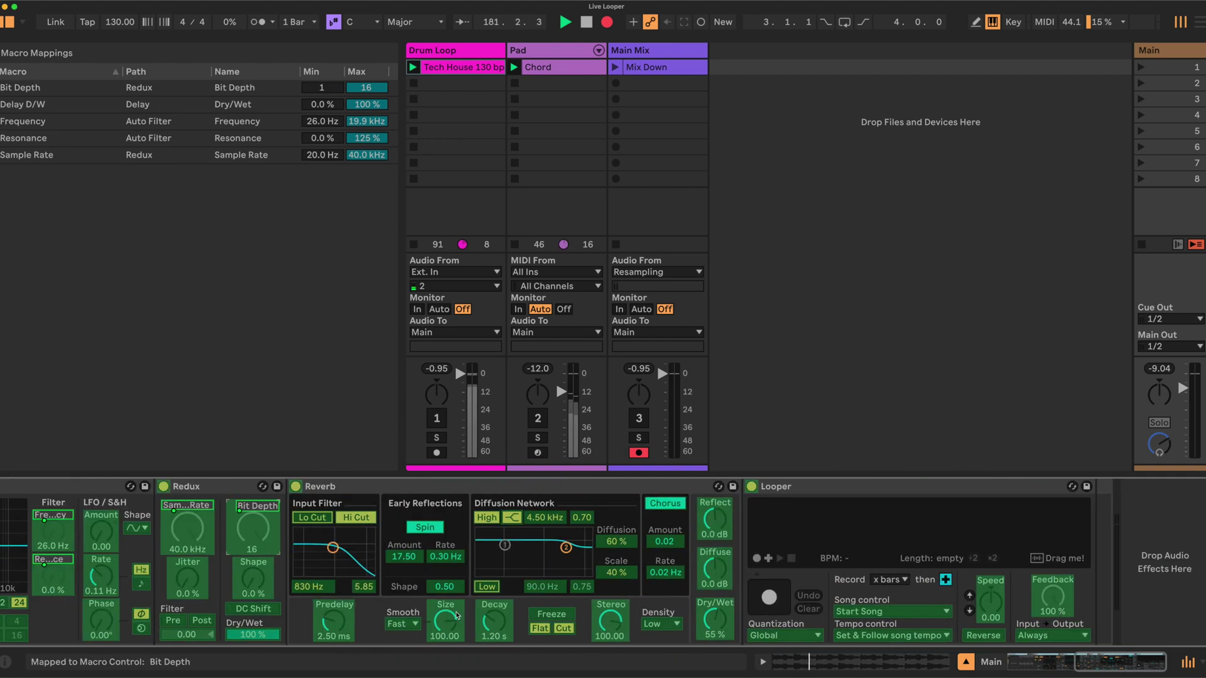
{"action": "scroll", "coordinate": [457, 616], "scroll_direction": "left", "scroll_amount": 20}
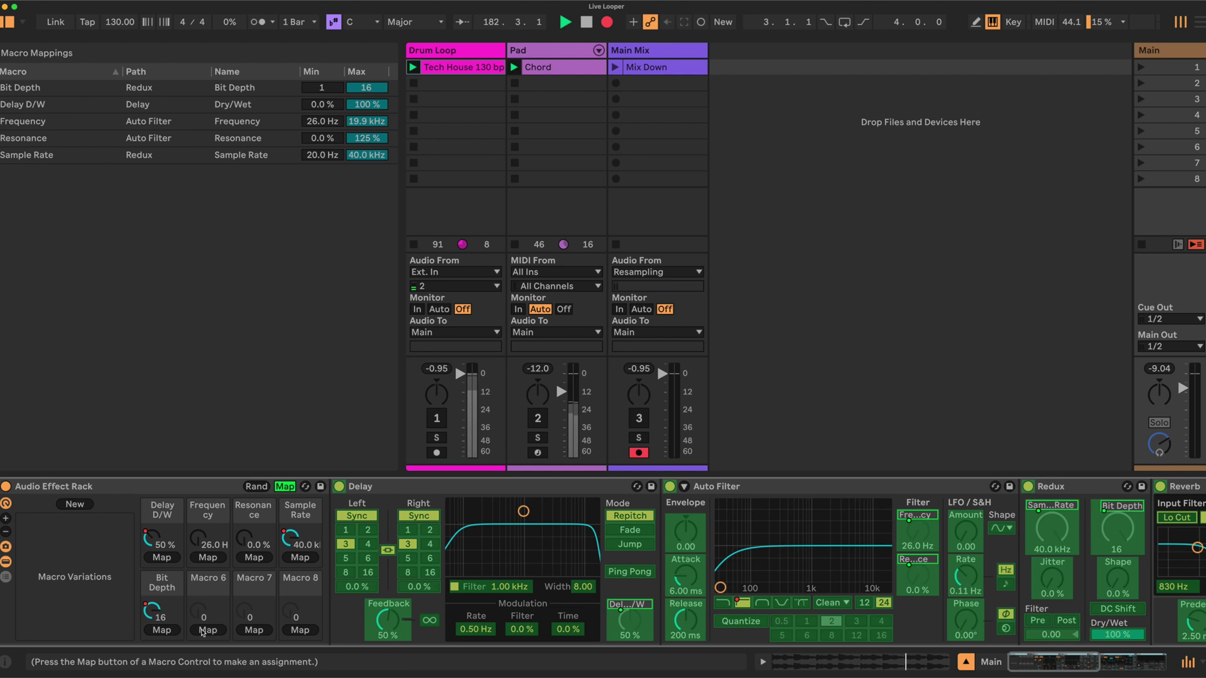
{"action": "left_click", "coordinate": [202, 629]}
{"action": "scroll", "coordinate": [782, 599], "scroll_direction": "right", "scroll_amount": 18}
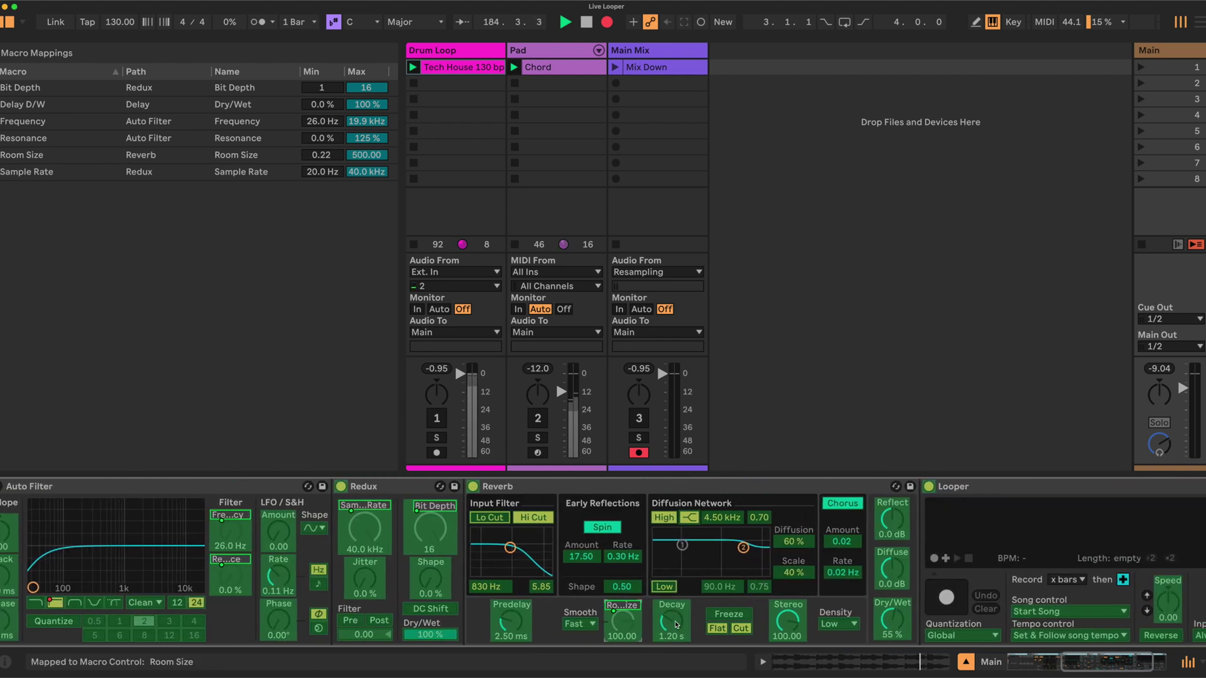
{"action": "scroll", "coordinate": [561, 586], "scroll_direction": "left", "scroll_amount": 10}
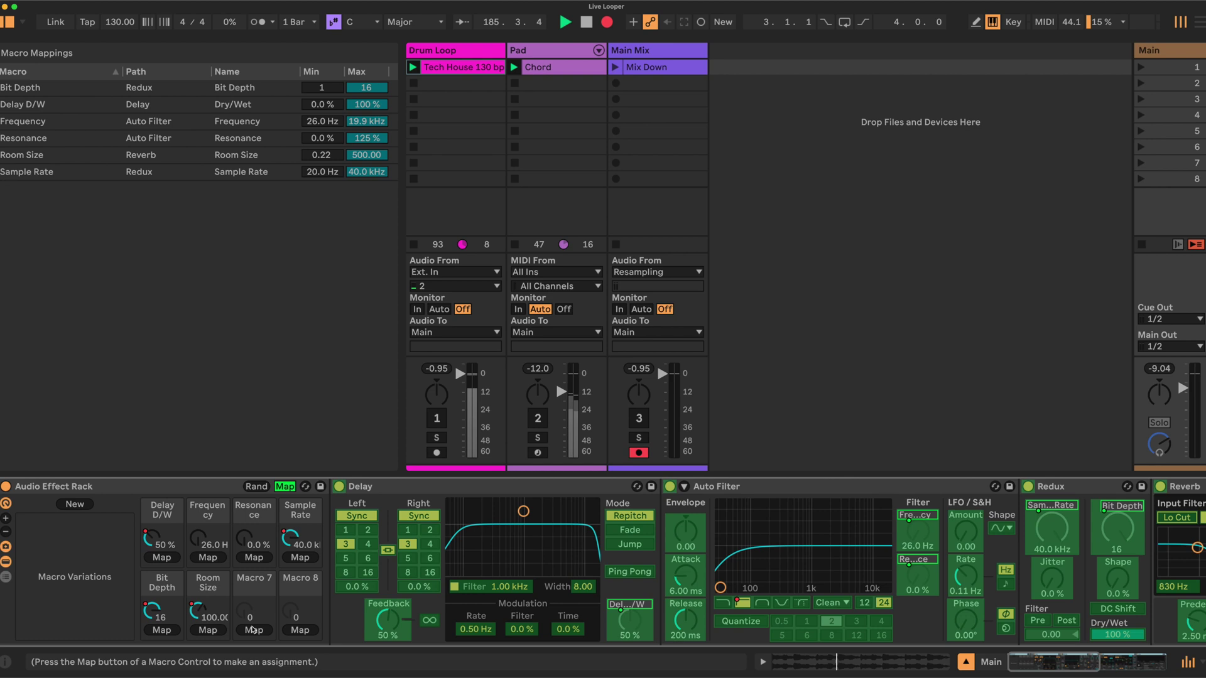
{"action": "left_click", "coordinate": [251, 630]}
{"action": "scroll", "coordinate": [773, 605], "scroll_direction": "right", "scroll_amount": 10}
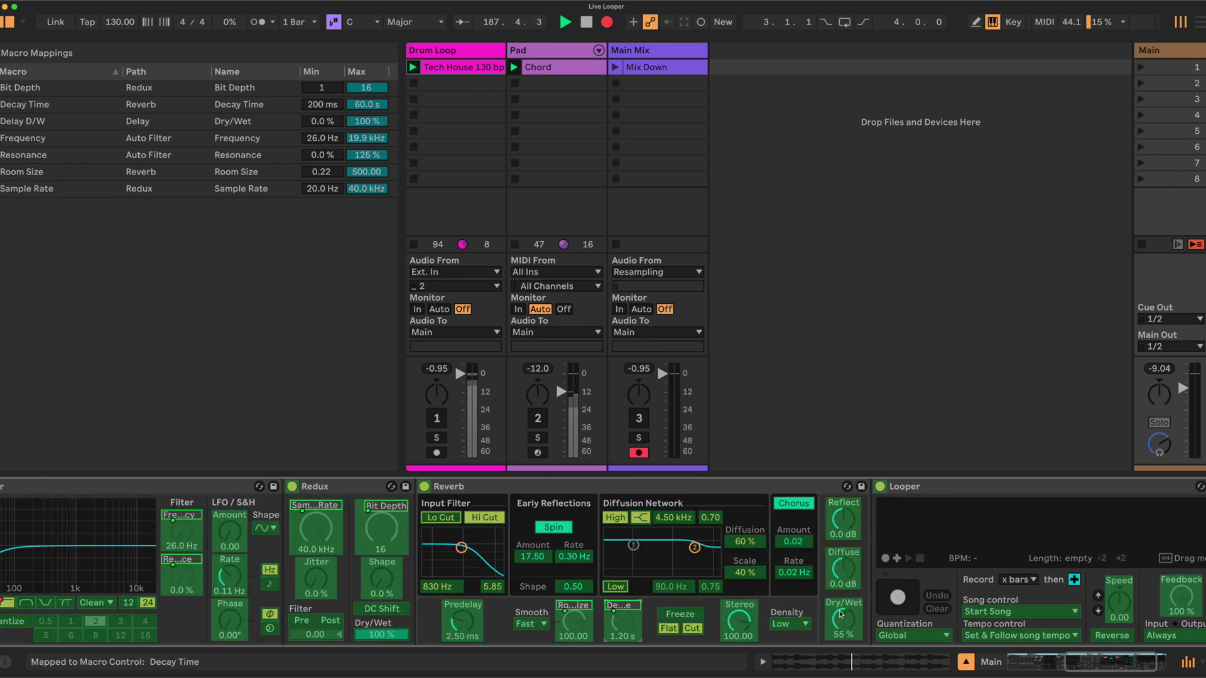
{"action": "scroll", "coordinate": [504, 563], "scroll_direction": "left", "scroll_amount": 10}
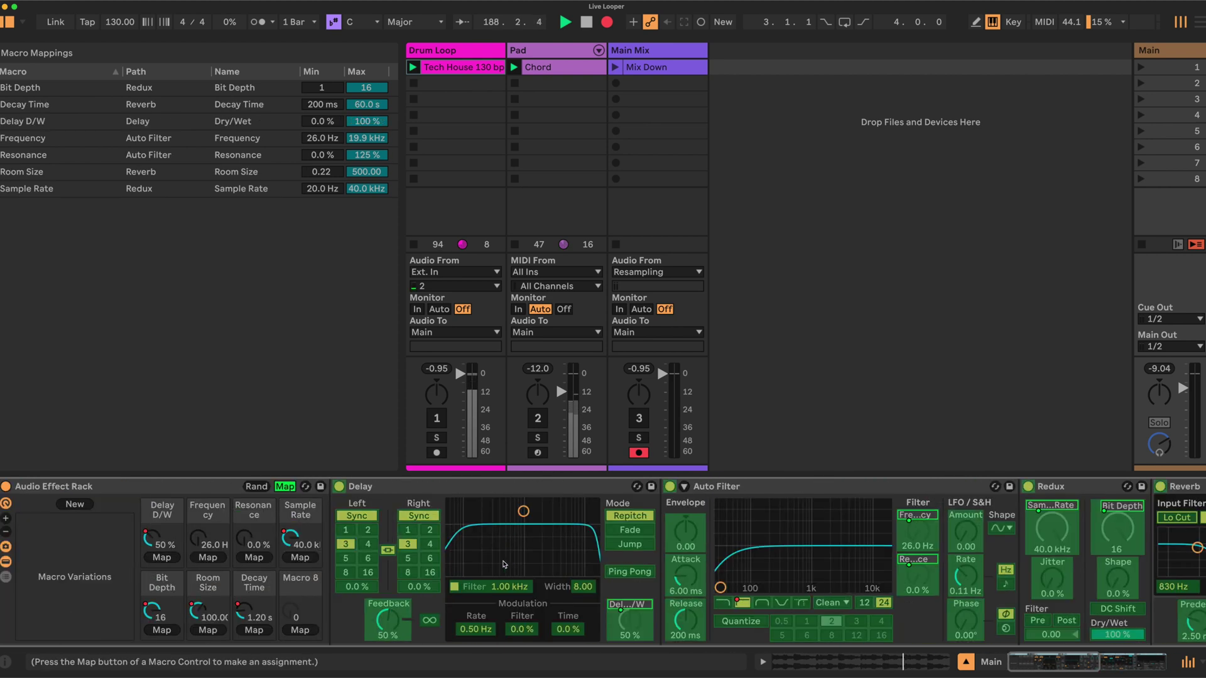
{"action": "left_click", "coordinate": [297, 631]}
Step: Rename Macro 8 to 'REverb D/W'
{"action": "right_click", "coordinate": [299, 581]}
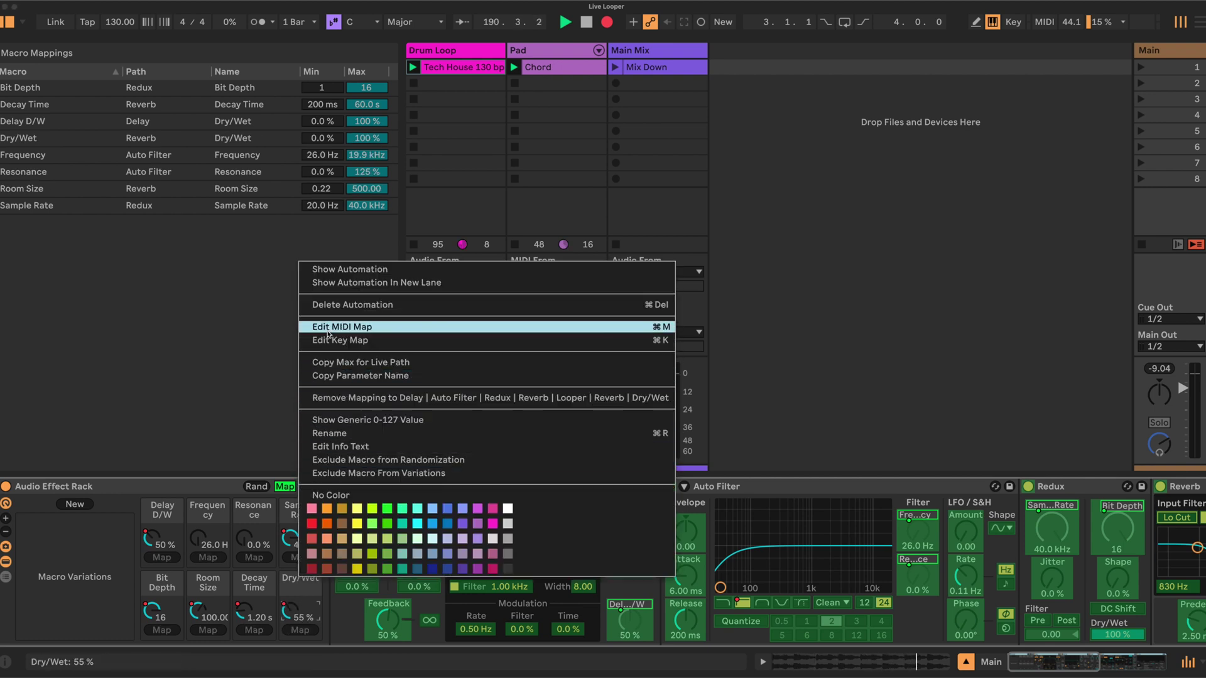
{"action": "left_click", "coordinate": [333, 434]}
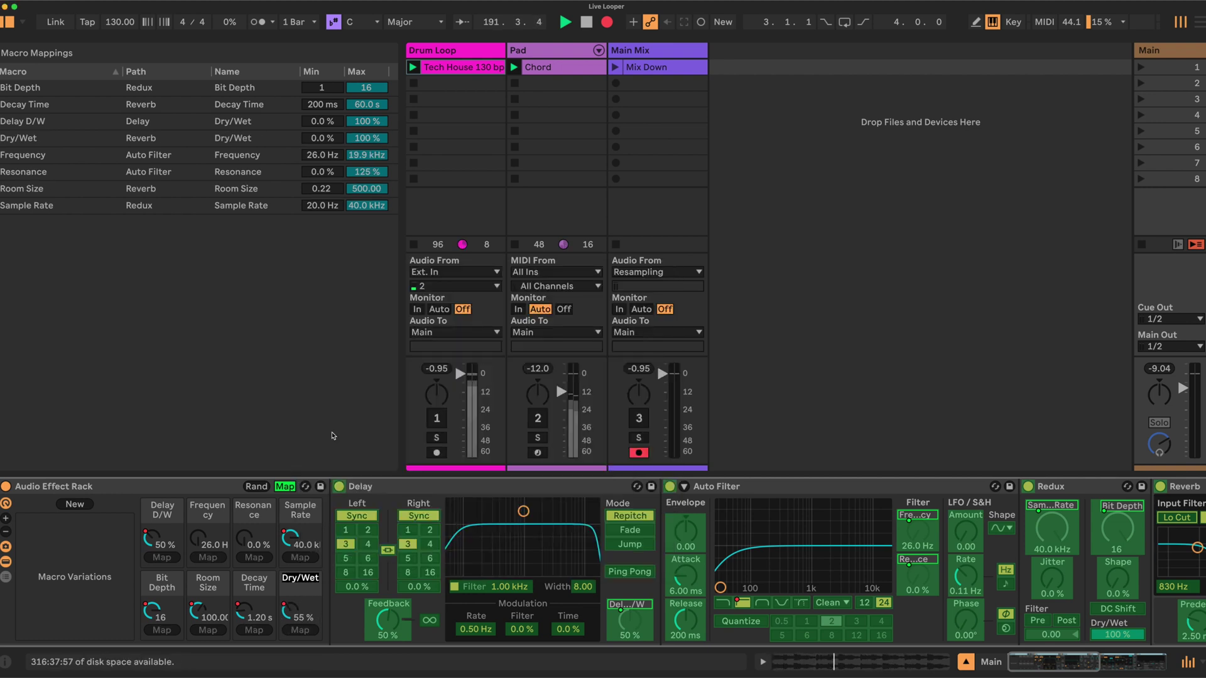
{"action": "type", "text": "REverb D/W"}
{"action": "key", "text": "Return"}
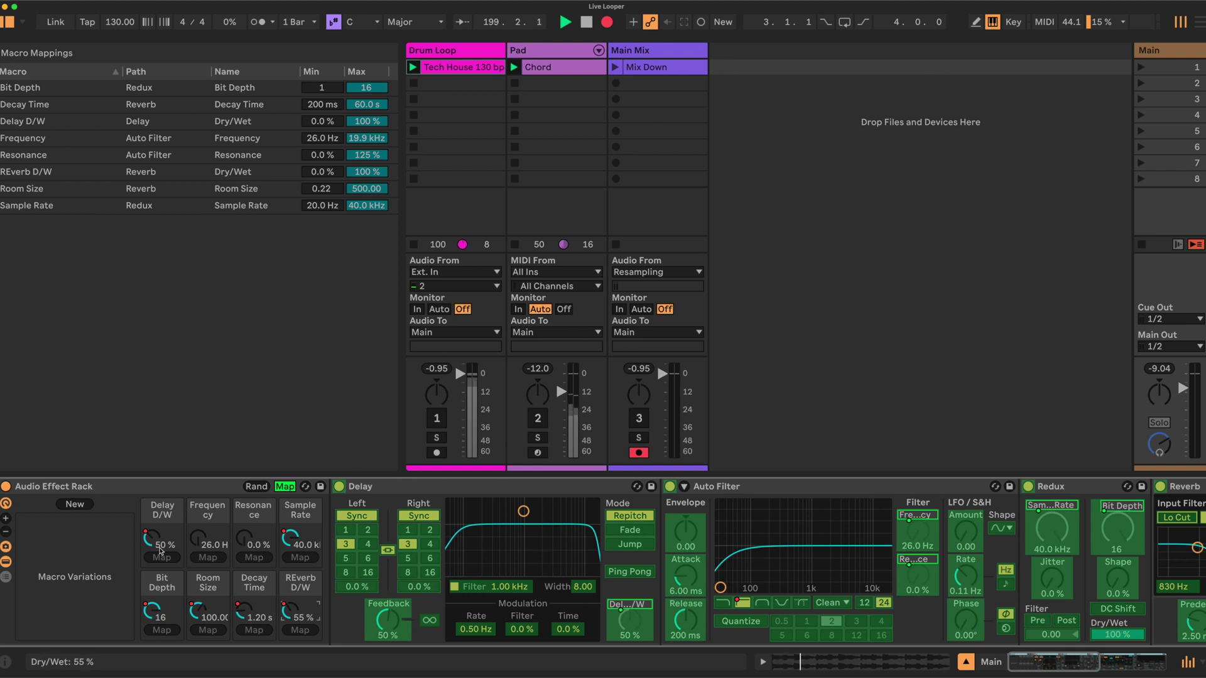
Step: Turn the Delay D/W and REverb D/W macros down to 0 % and unmute Drum Loop
{"action": "left_click_drag", "start_coordinate": [152, 537], "coordinate": [153, 584]}
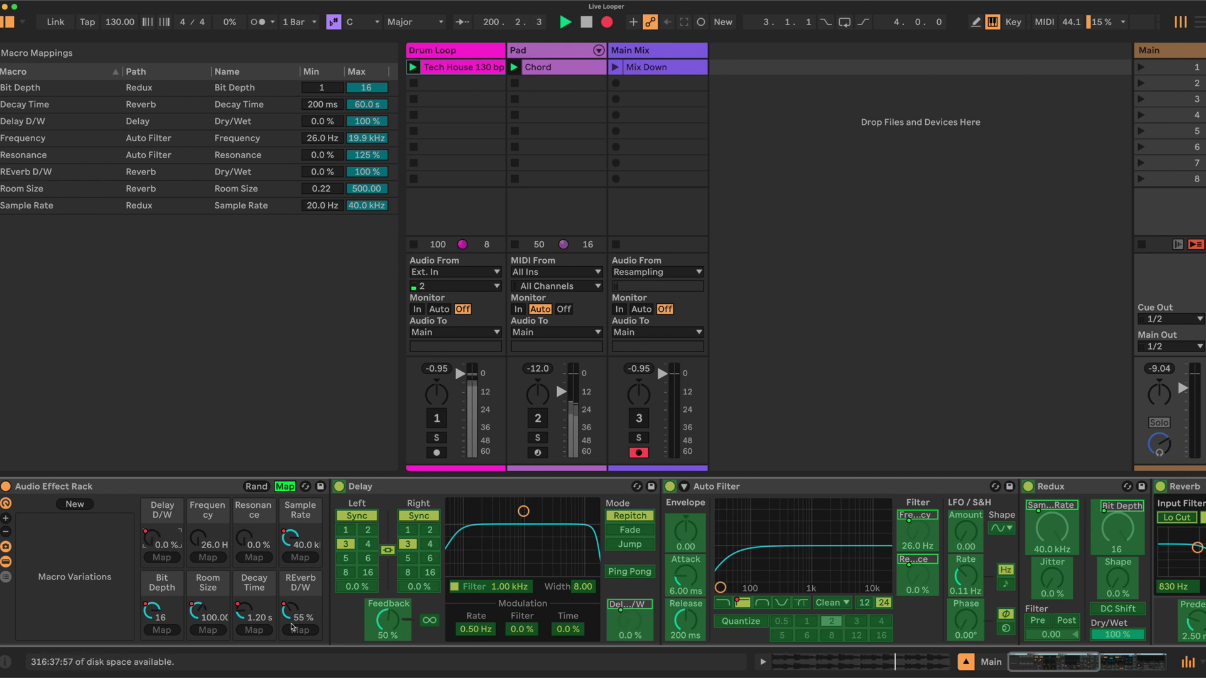
{"action": "left_click_drag", "start_coordinate": [295, 613], "coordinate": [295, 657]}
{"action": "left_click", "coordinate": [438, 418]}
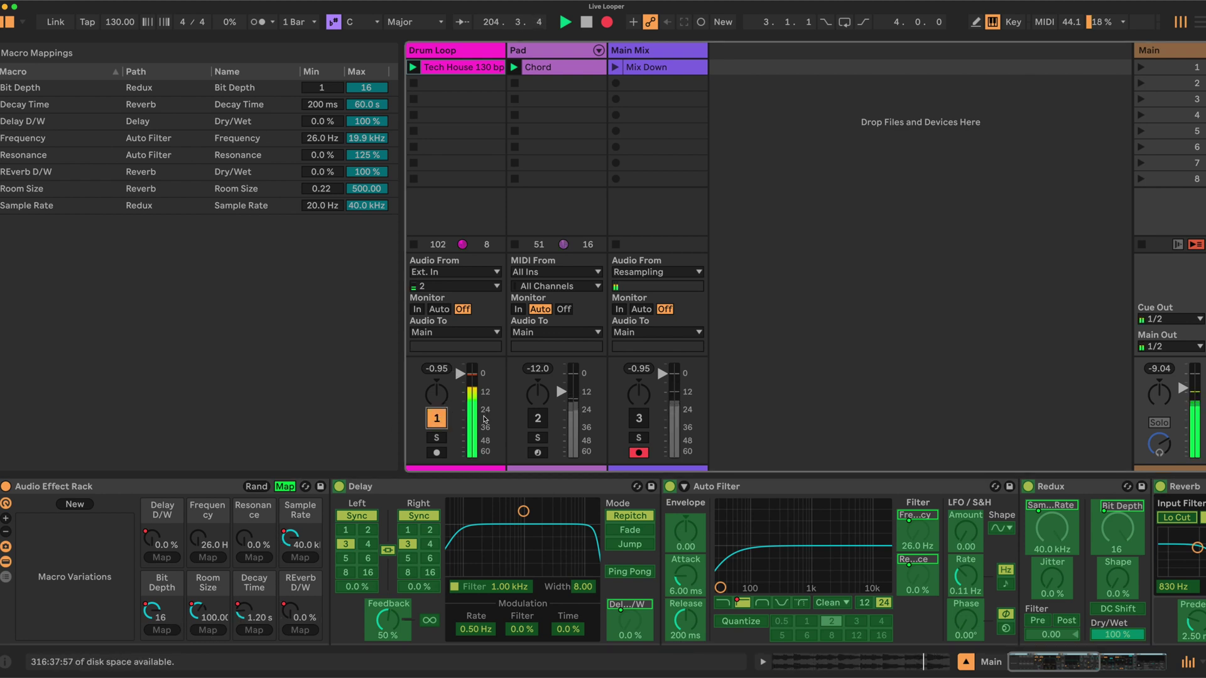
Step: Unmute Pad, exit Map mode, and store the 0 % dry/wet macro settings as variation 'Dry'
{"action": "left_click", "coordinate": [537, 417]}
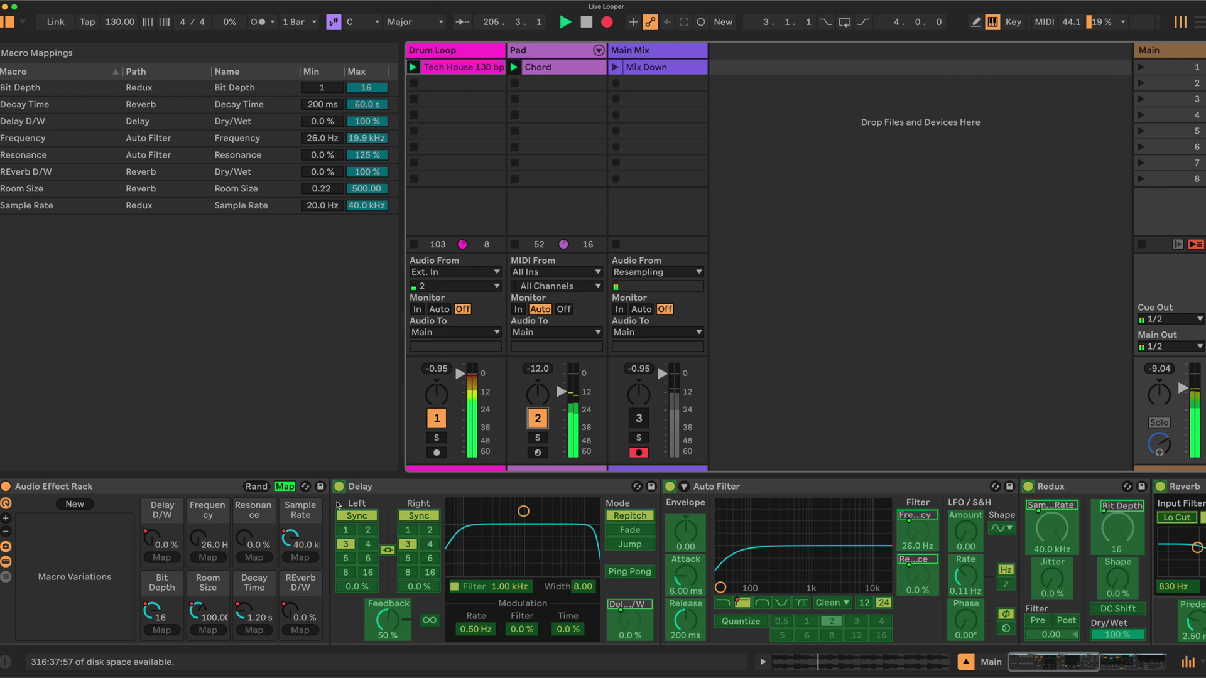
{"action": "left_click", "coordinate": [286, 487]}
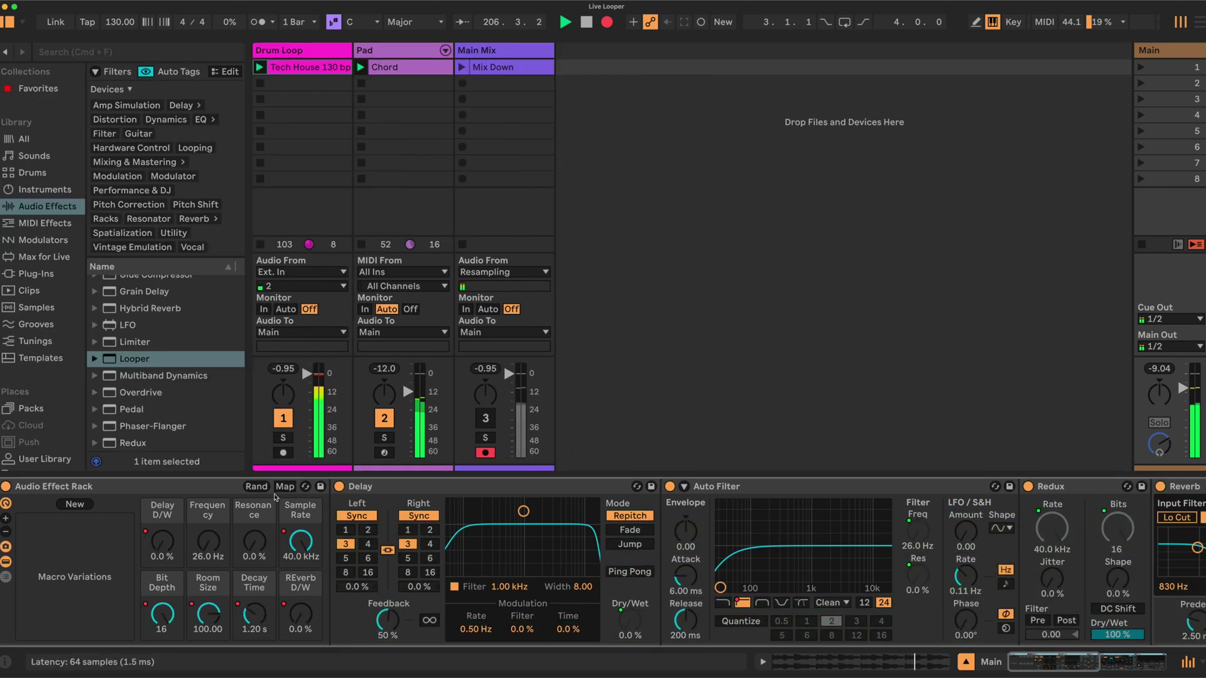
{"action": "left_click", "coordinate": [78, 504]}
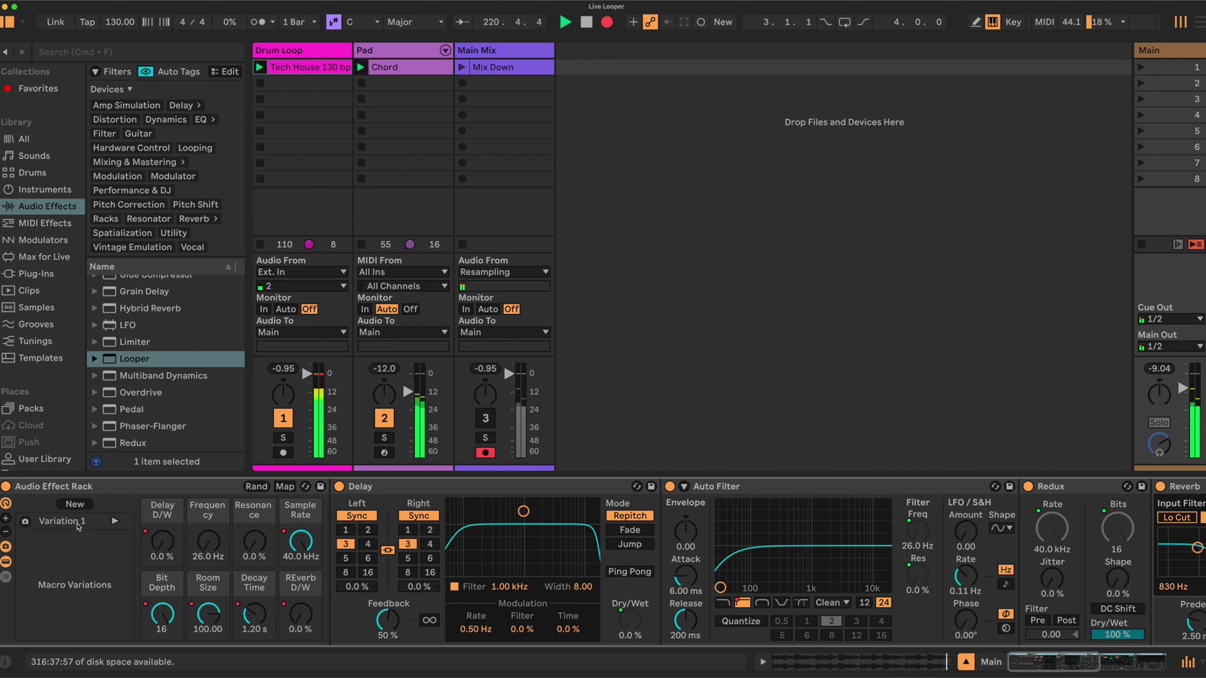
{"action": "right_click", "coordinate": [78, 525]}
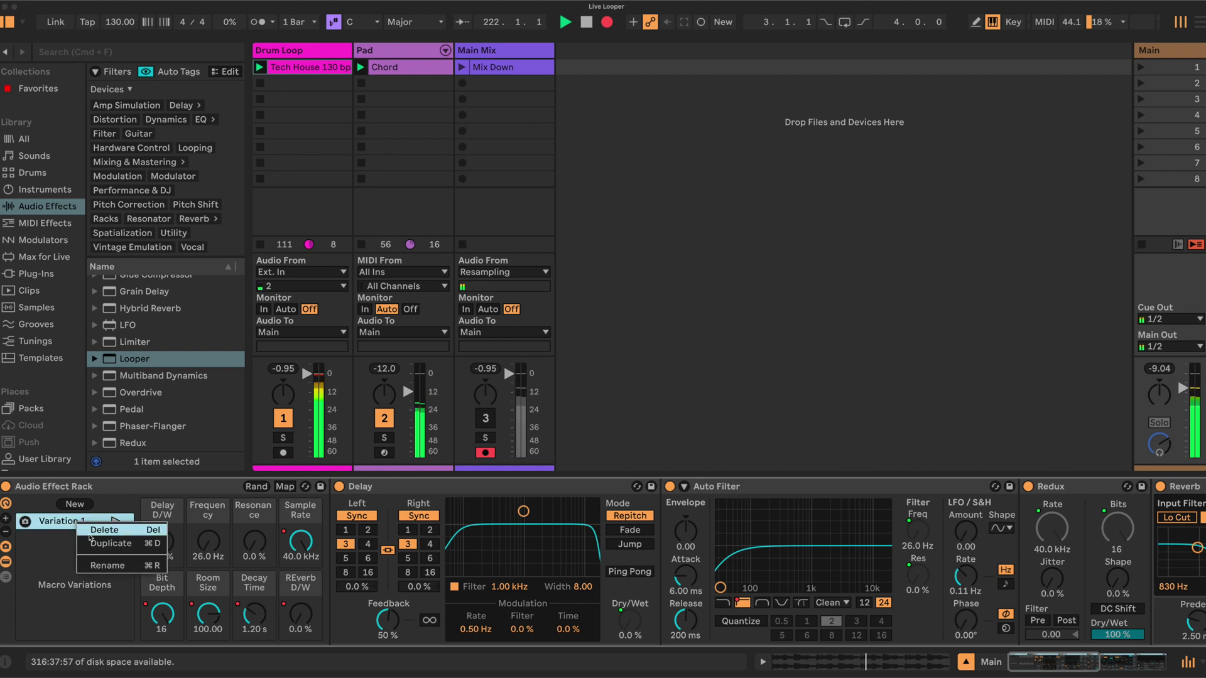
{"action": "left_click", "coordinate": [98, 567]}
{"action": "type", "text": "Dry"}
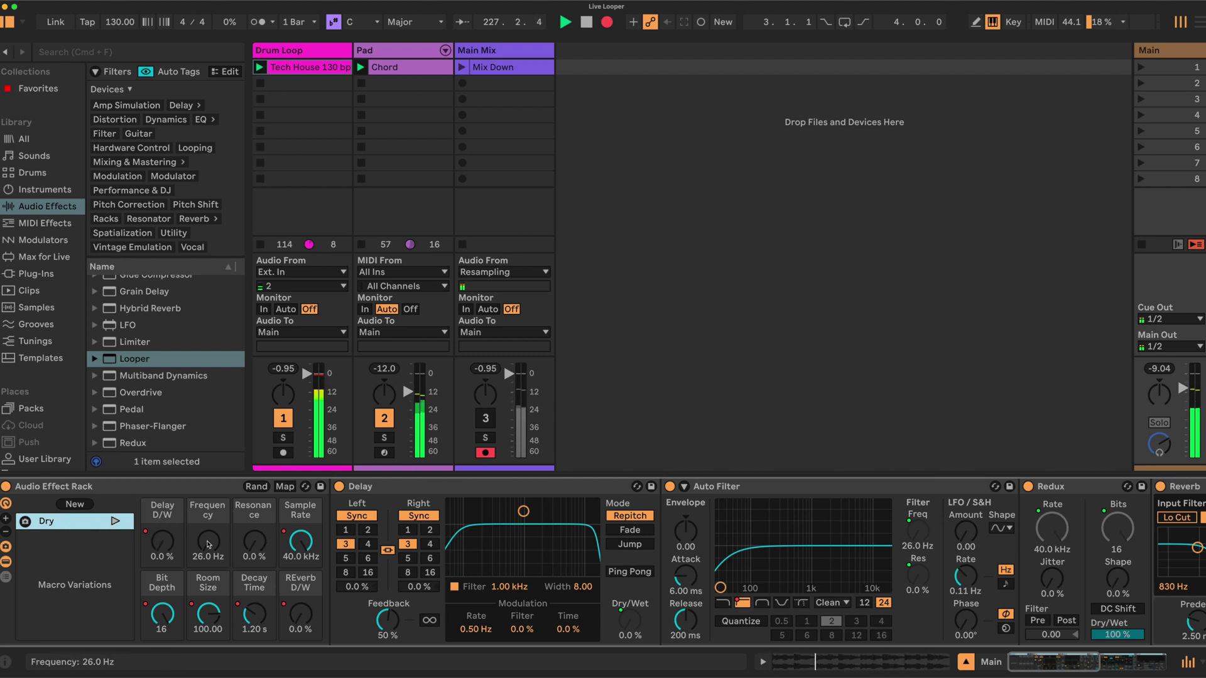
Step: Set the filter to about 288 Hz with 37 % resonance, sample rate 11.4 kHz, and add a little reverb
{"action": "left_click_drag", "start_coordinate": [207, 541], "coordinate": [208, 508]}
{"action": "left_click_drag", "start_coordinate": [240, 552], "coordinate": [301, 541]}
{"action": "left_click_drag", "start_coordinate": [208, 540], "coordinate": [252, 545]}
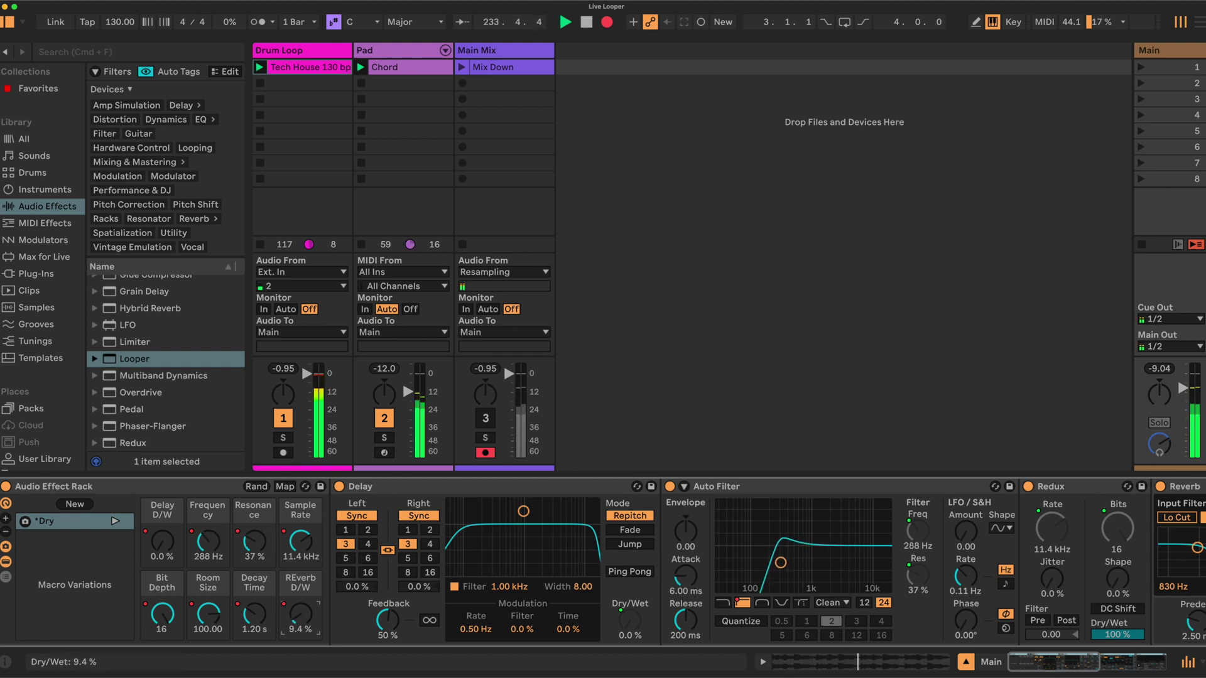
{"action": "left_click_drag", "start_coordinate": [300, 613], "coordinate": [300, 610]}
Step: Store these macro settings as a new variation named 'Hi Pass'
{"action": "left_click", "coordinate": [75, 504]}
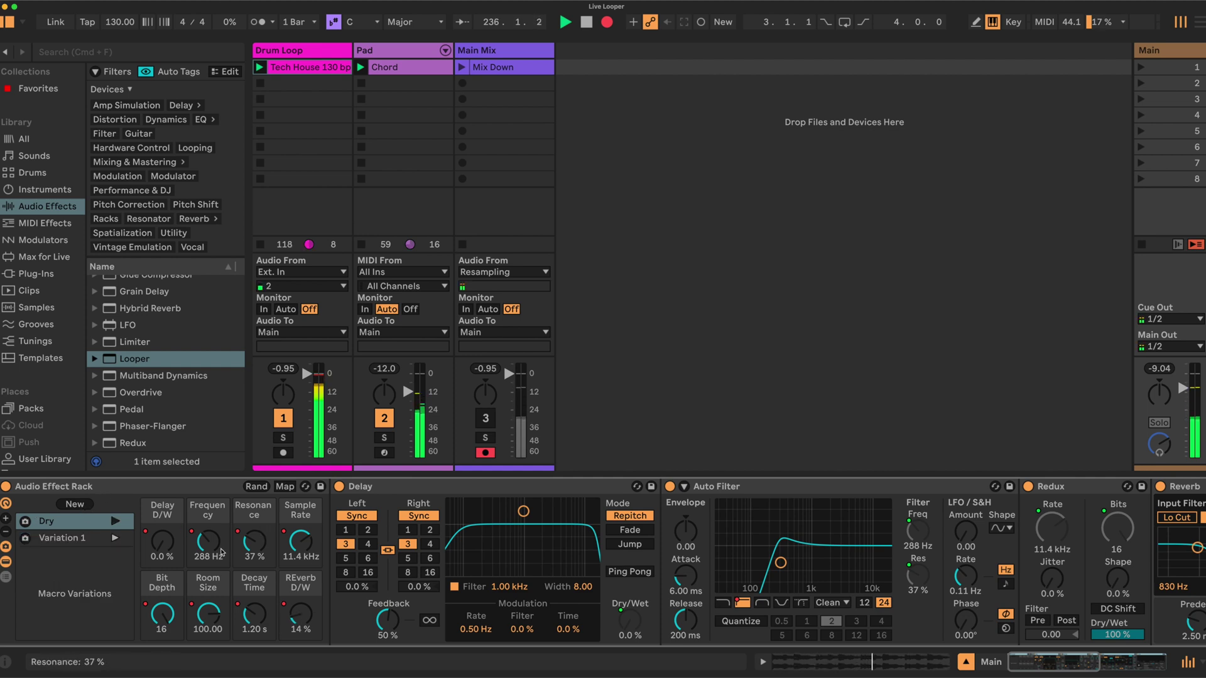
{"action": "right_click", "coordinate": [79, 540]}
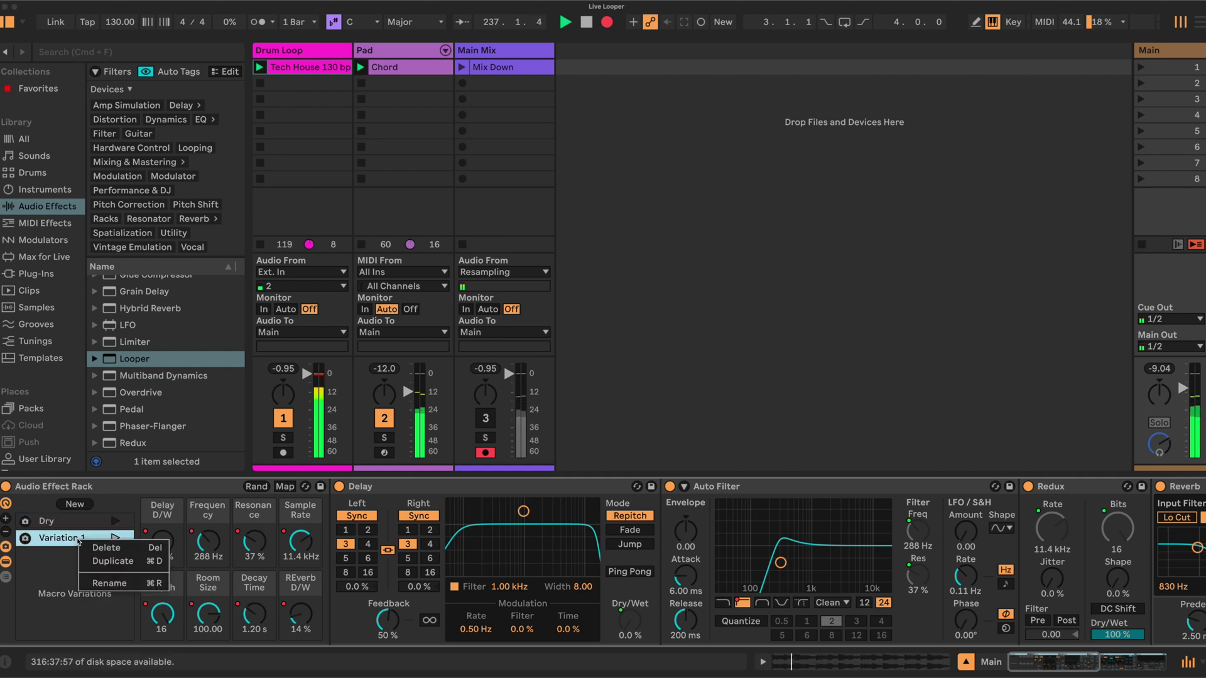
{"action": "left_click", "coordinate": [107, 583]}
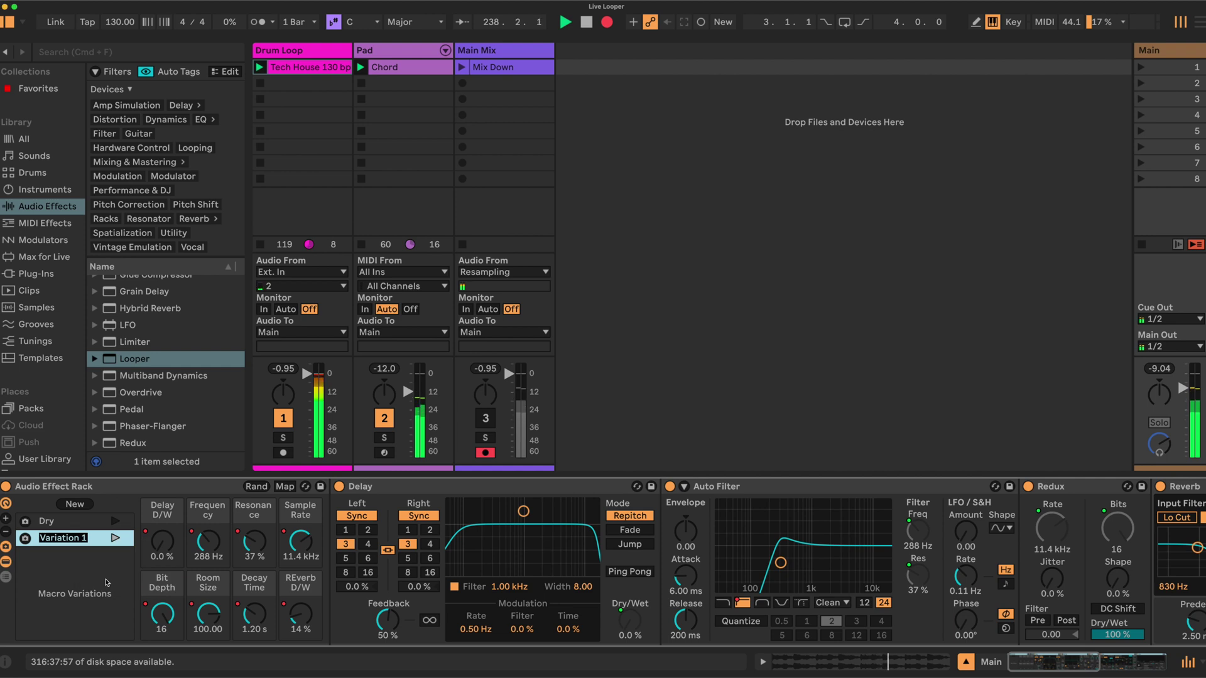
{"action": "type", "text": "Hi Pass"}
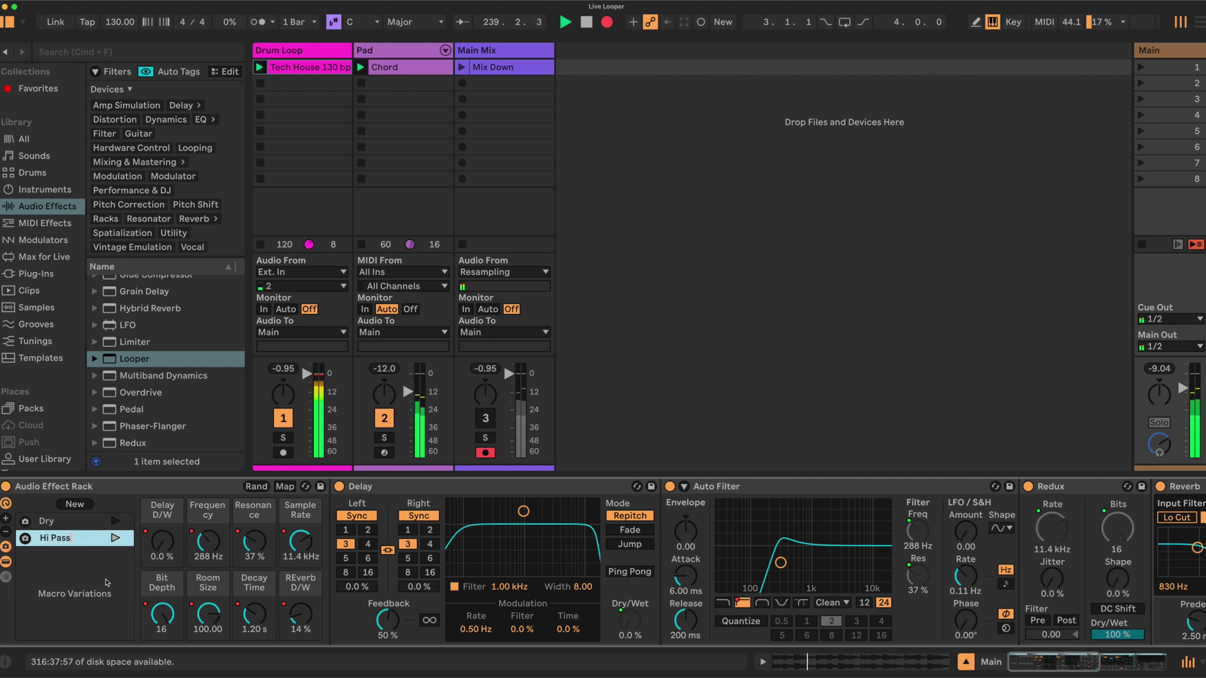
{"action": "key", "text": "Return"}
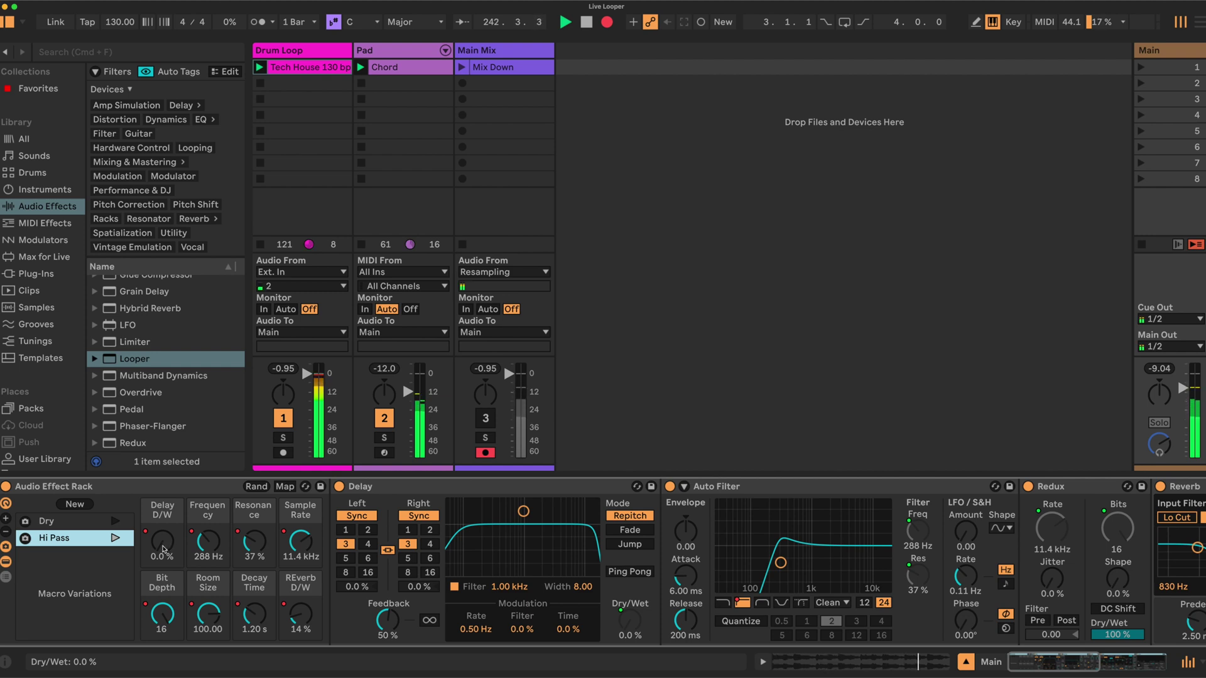
Step: Push macros harder: Delay D/W 33 %, lower Room Size, Sample Rate and Bit Depth, Frequency ~107 Hz, REverb D/W 21 %
{"action": "left_click_drag", "start_coordinate": [163, 549], "coordinate": [163, 524]}
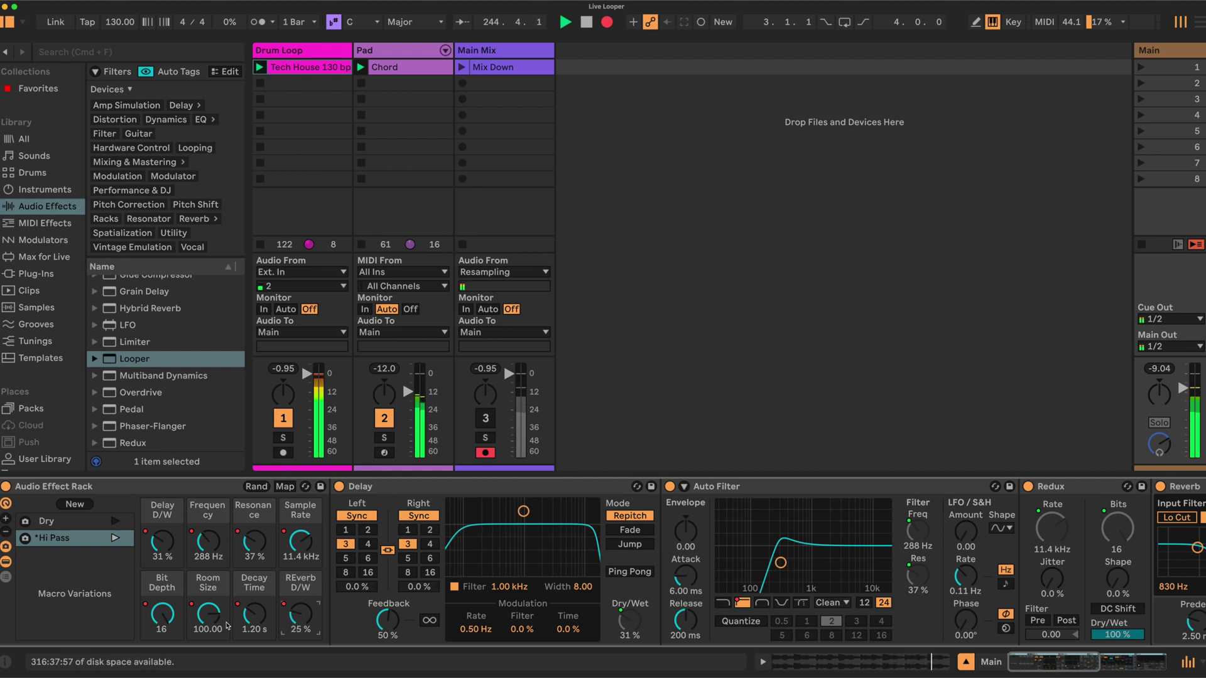
{"action": "left_click_drag", "start_coordinate": [208, 612], "coordinate": [208, 635]}
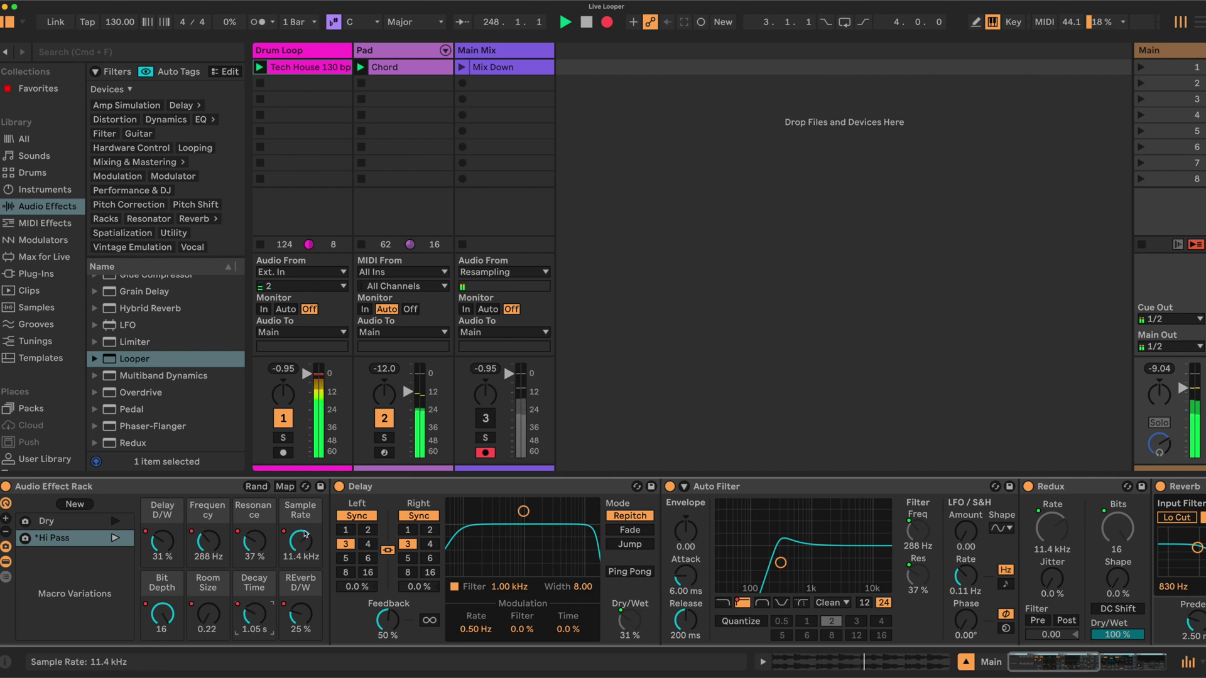
{"action": "left_click_drag", "start_coordinate": [300, 540], "coordinate": [300, 552]}
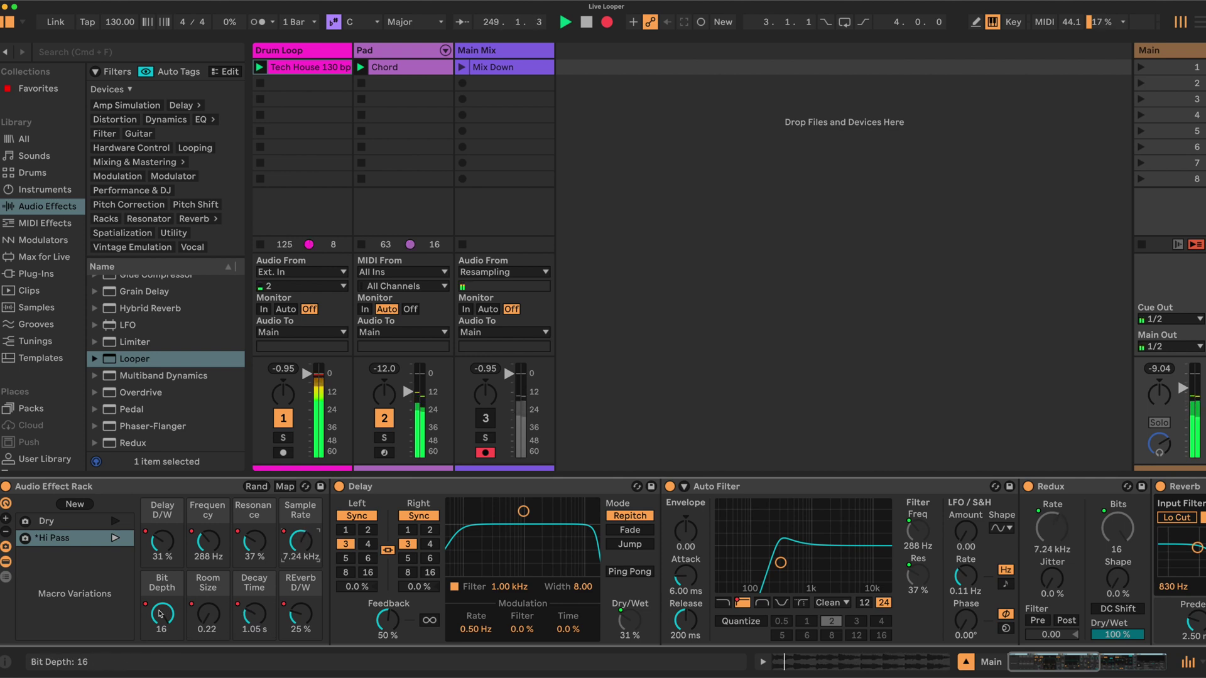
{"action": "left_click_drag", "start_coordinate": [162, 612], "coordinate": [162, 622]}
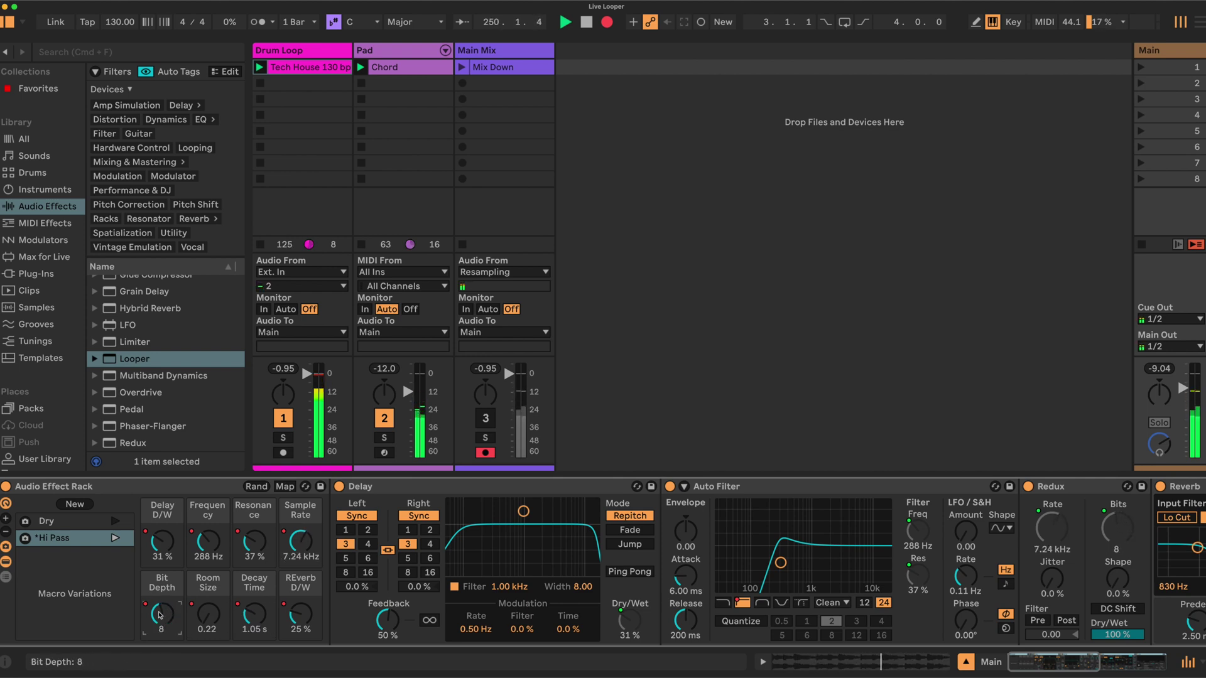
{"action": "mouse_move", "coordinate": [208, 541]}
{"action": "left_mouse_down"}
{"action": "mouse_move", "coordinate": [208, 565]}
{"action": "mouse_move", "coordinate": [255, 540]}
{"action": "mouse_move", "coordinate": [254, 527]}
{"action": "mouse_move", "coordinate": [255, 537]}
{"action": "mouse_move", "coordinate": [208, 547]}
{"action": "left_mouse_up"}
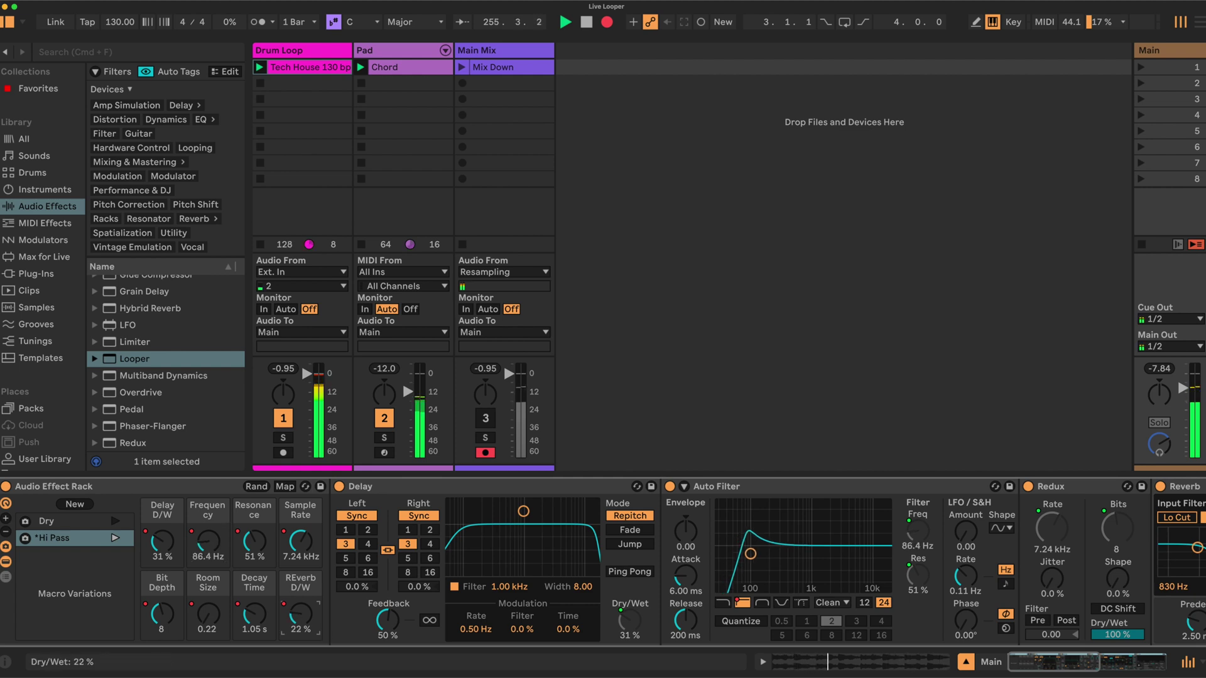
{"action": "left_click_drag", "start_coordinate": [300, 614], "coordinate": [300, 617]}
{"action": "left_click_drag", "start_coordinate": [162, 541], "coordinate": [208, 537]}
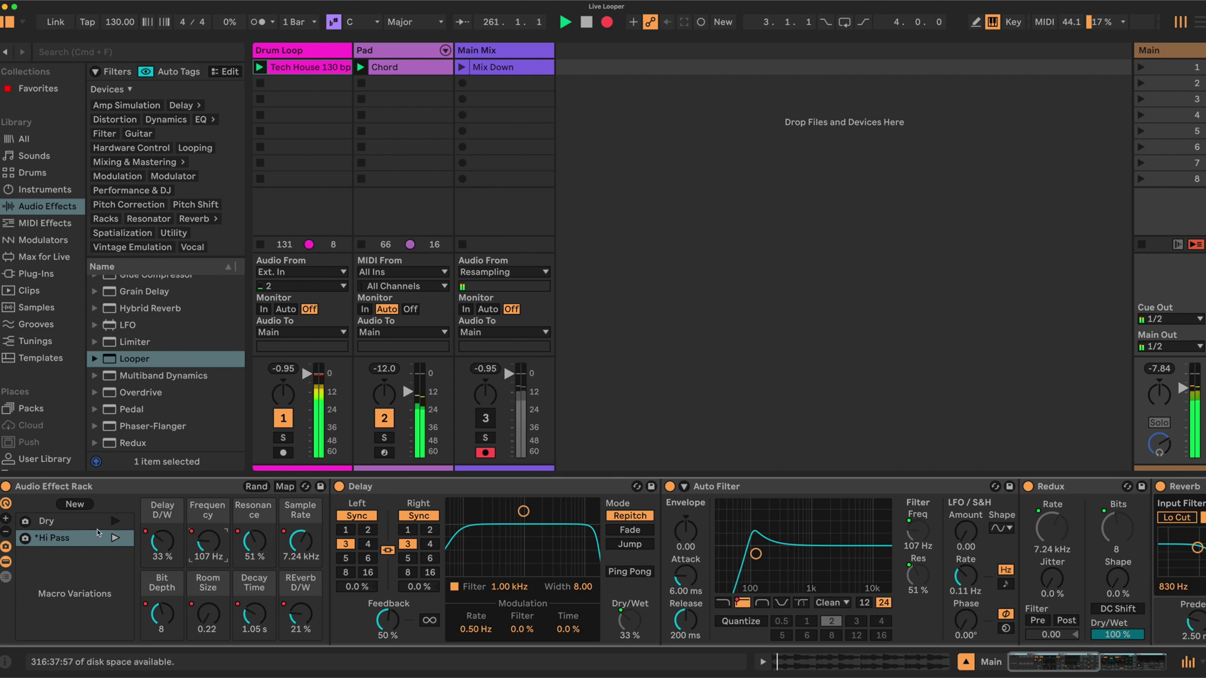
Step: Store these macro settings as a new variation named 'All In'
{"action": "left_click", "coordinate": [76, 504]}
{"action": "right_click", "coordinate": [57, 558]}
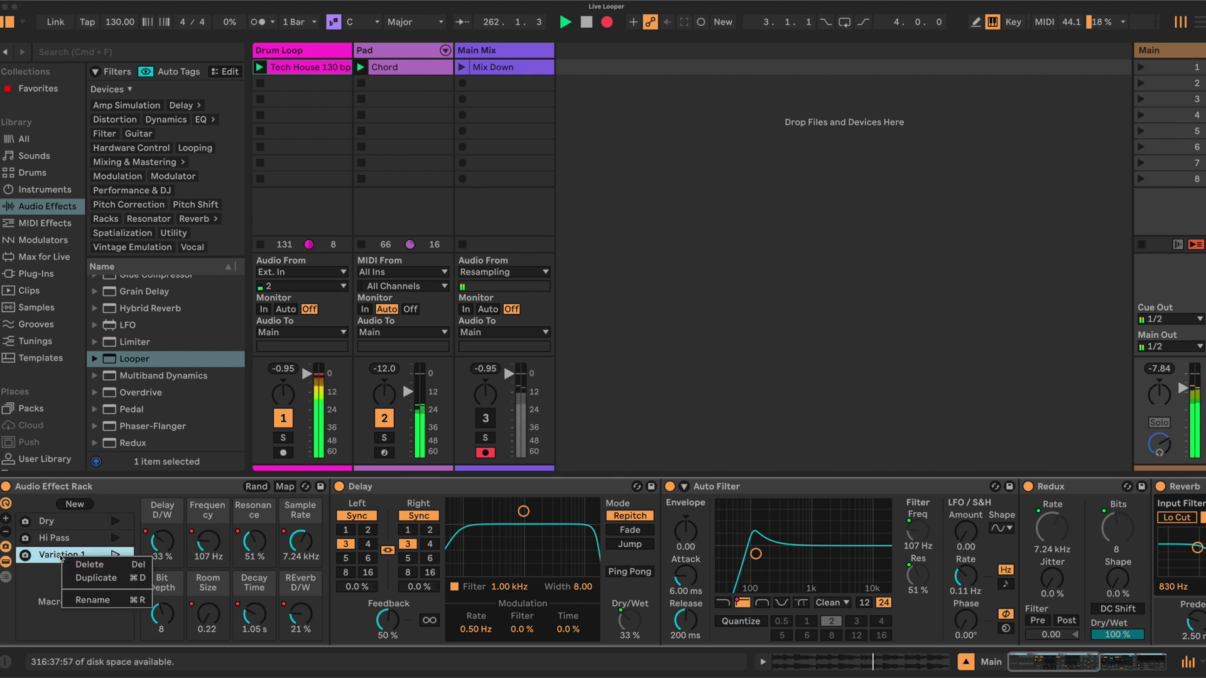
{"action": "left_click", "coordinate": [90, 601]}
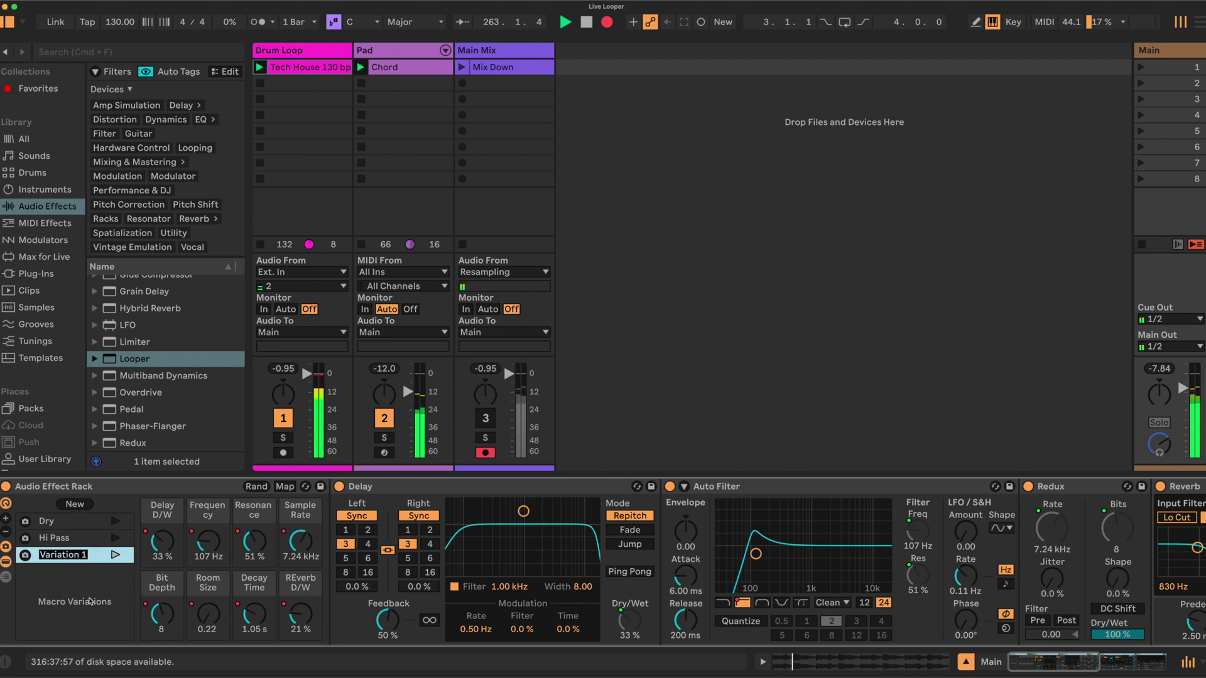
{"action": "type", "text": "All I"}
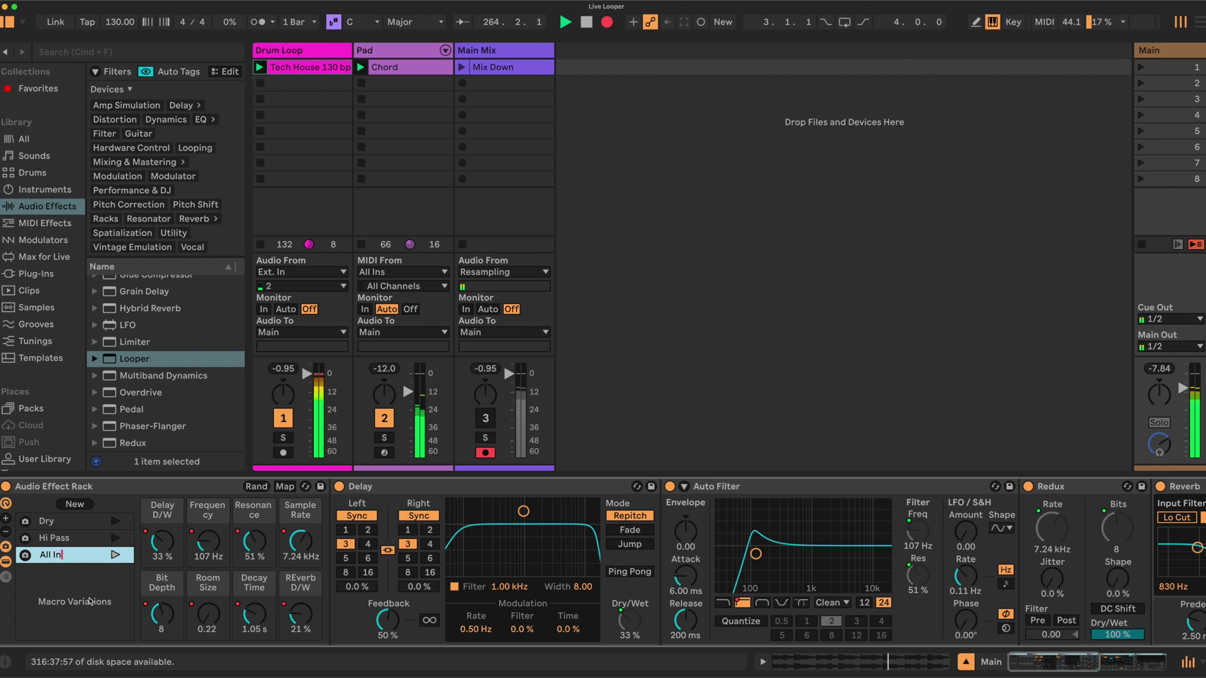
{"action": "type", "text": "n"}
Step: Confirm the All In name, then fold Delay, Auto Filter, Redux and Reverb to reveal the Looper
{"action": "left_click", "coordinate": [428, 488]}
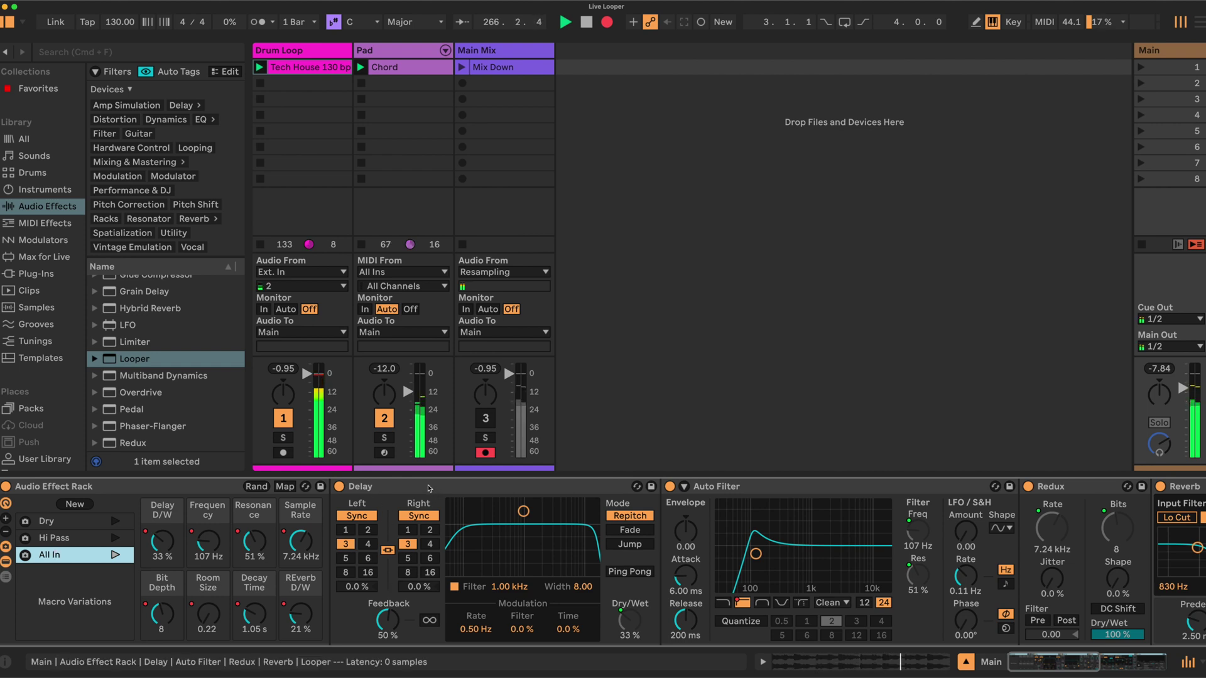
{"action": "left_click", "coordinate": [429, 488]}
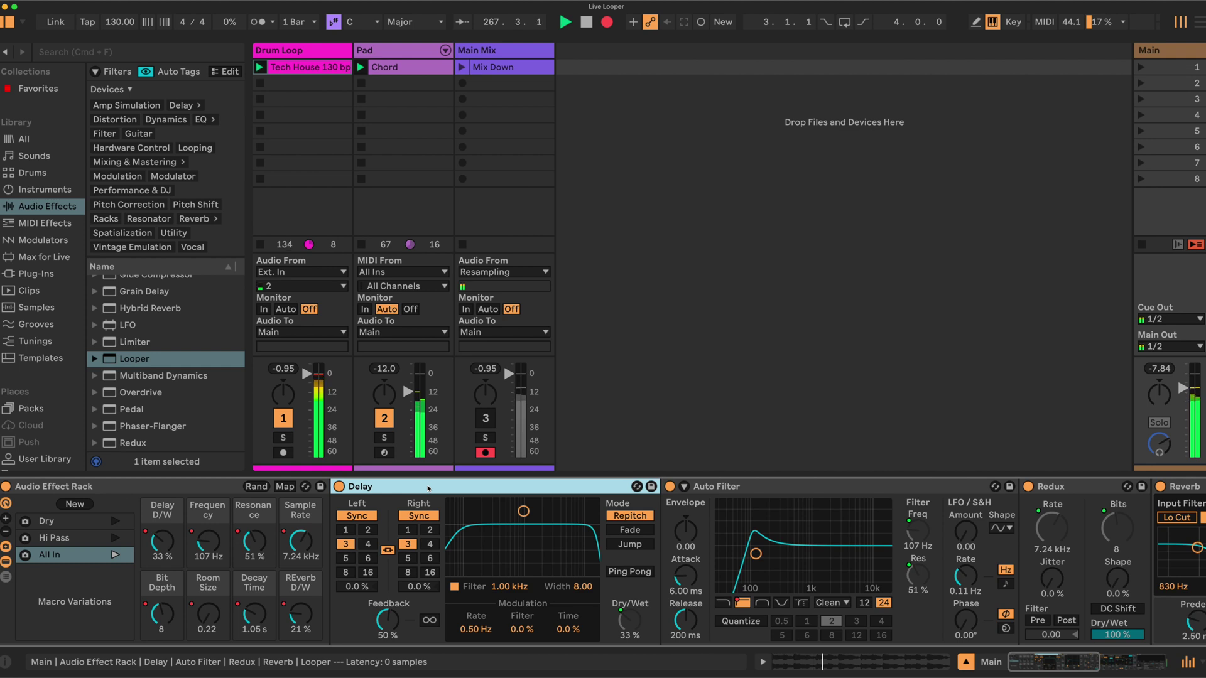
{"action": "key", "text": "Right"}
{"action": "scroll", "coordinate": [594, 490], "scroll_direction": "right", "scroll_amount": 10}
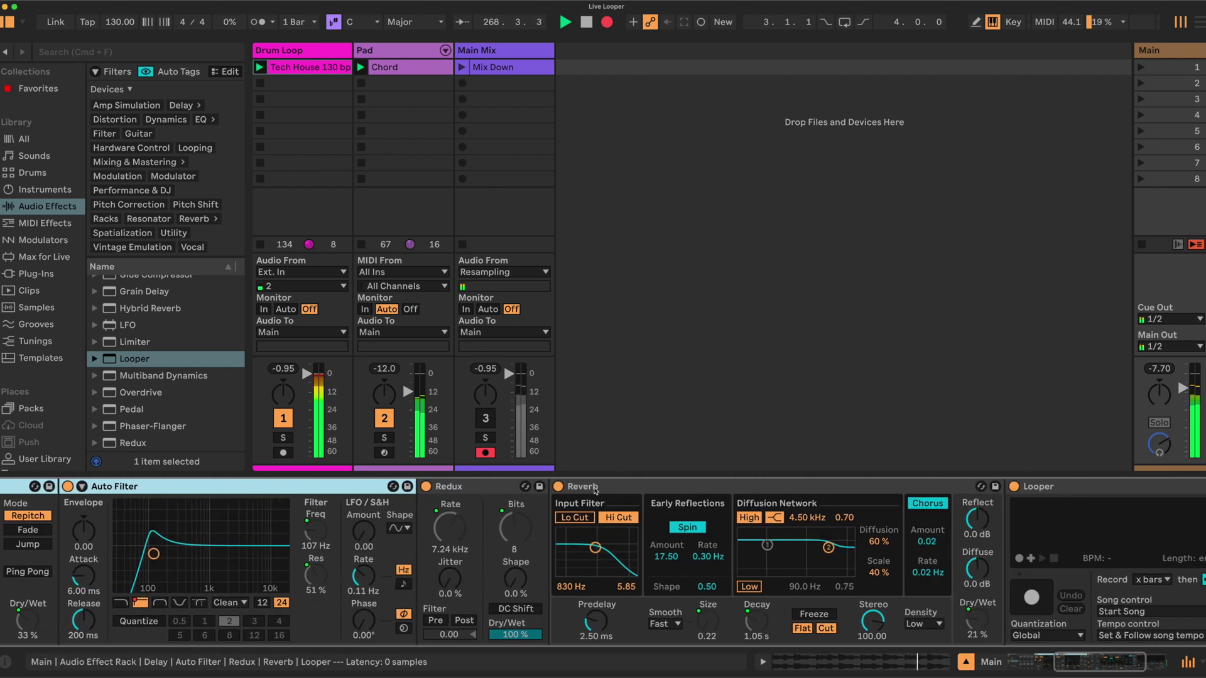
{"action": "key", "text": "shift+Right"}
{"action": "key", "text": "shift+Right"}
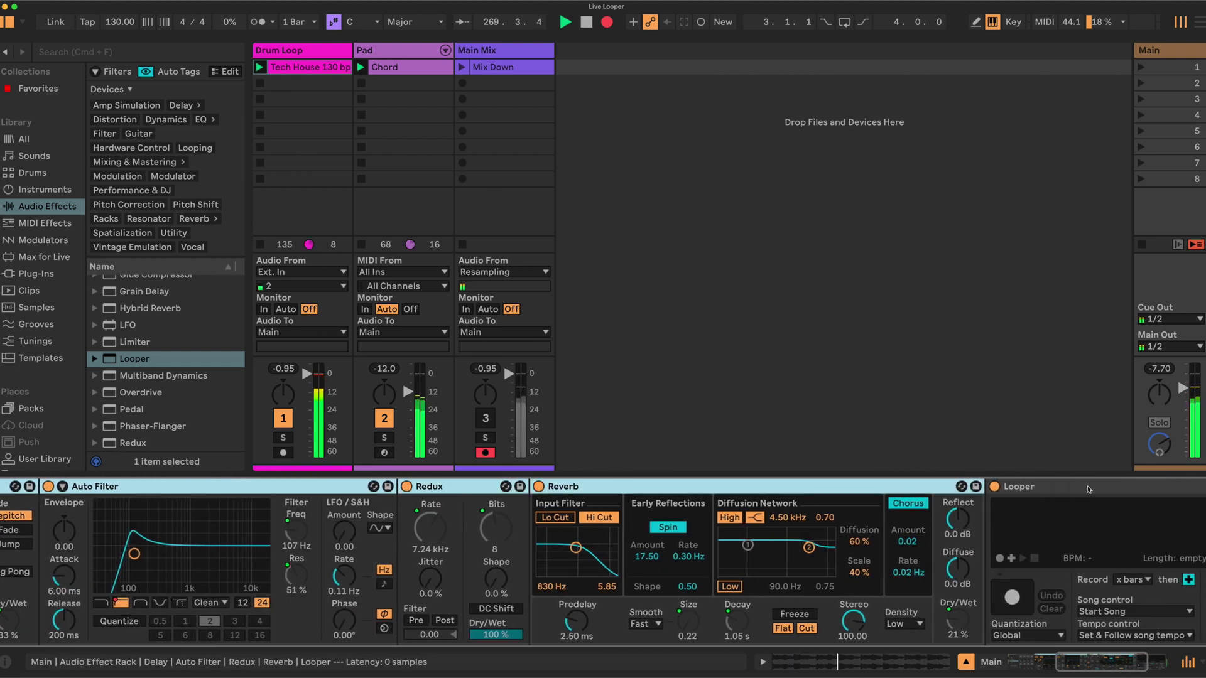
{"action": "scroll", "coordinate": [628, 559], "scroll_direction": "left", "scroll_amount": 15}
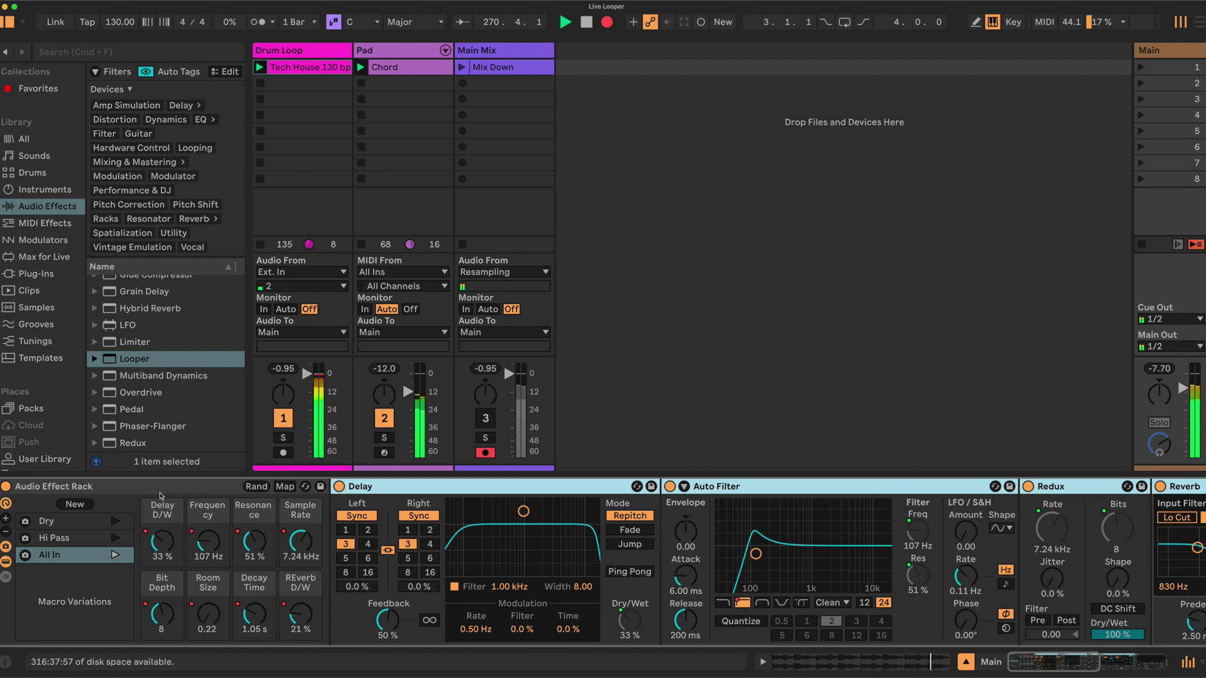
{"action": "right_click", "coordinate": [501, 487]}
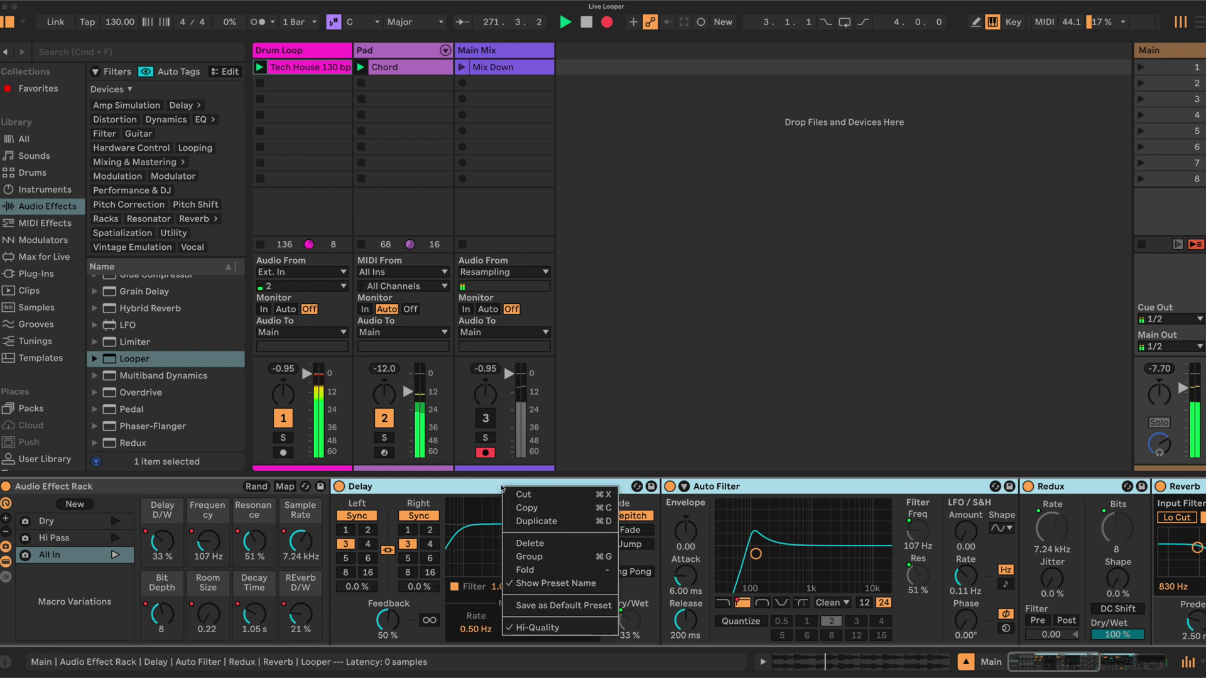
{"action": "left_click", "coordinate": [525, 569]}
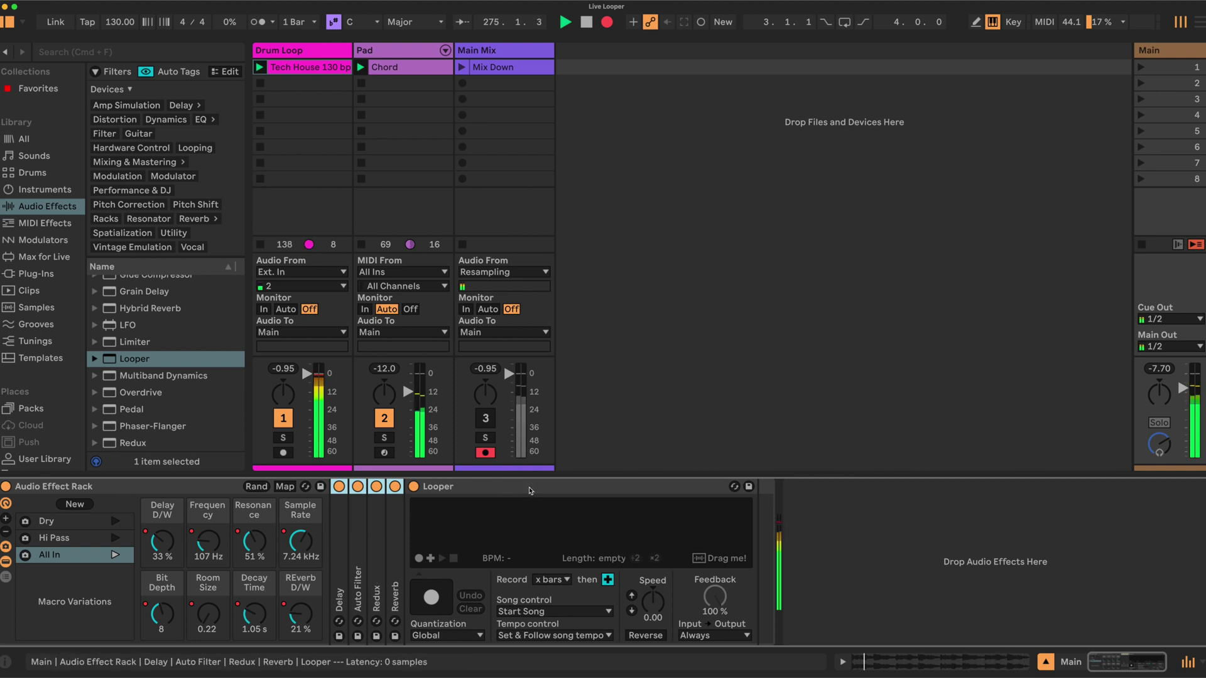
Step: Set the Looper's record length to 4 bars
{"action": "left_click", "coordinate": [506, 492]}
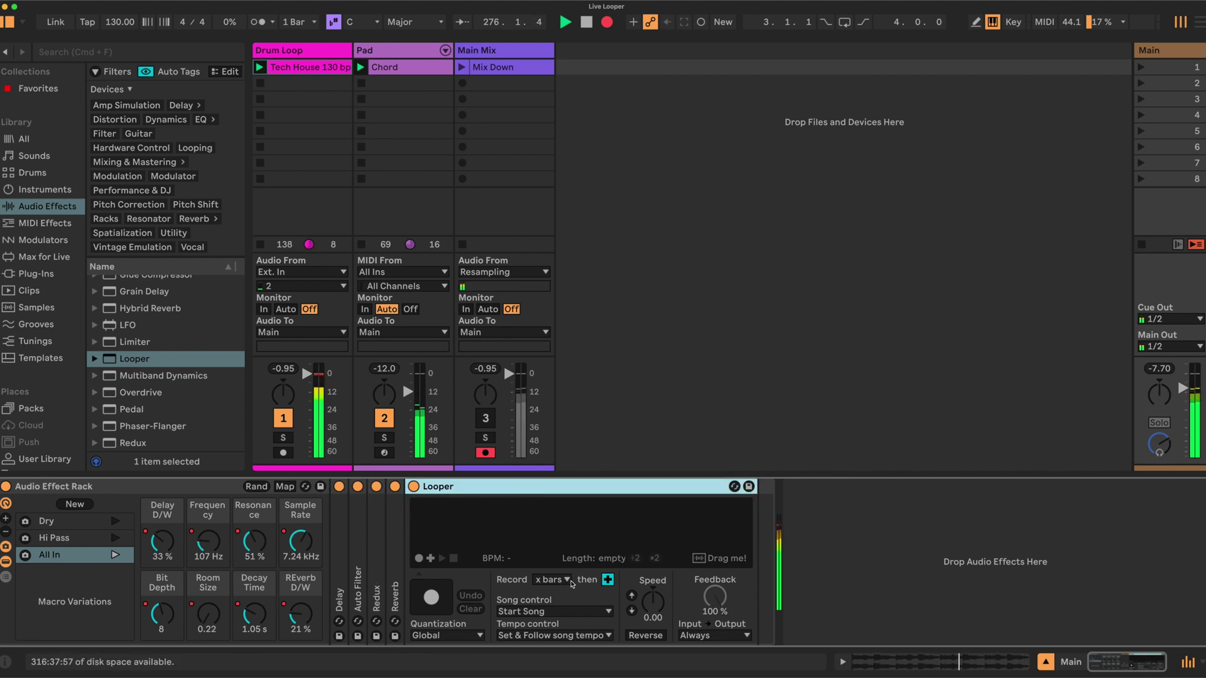
{"action": "left_click", "coordinate": [552, 579]}
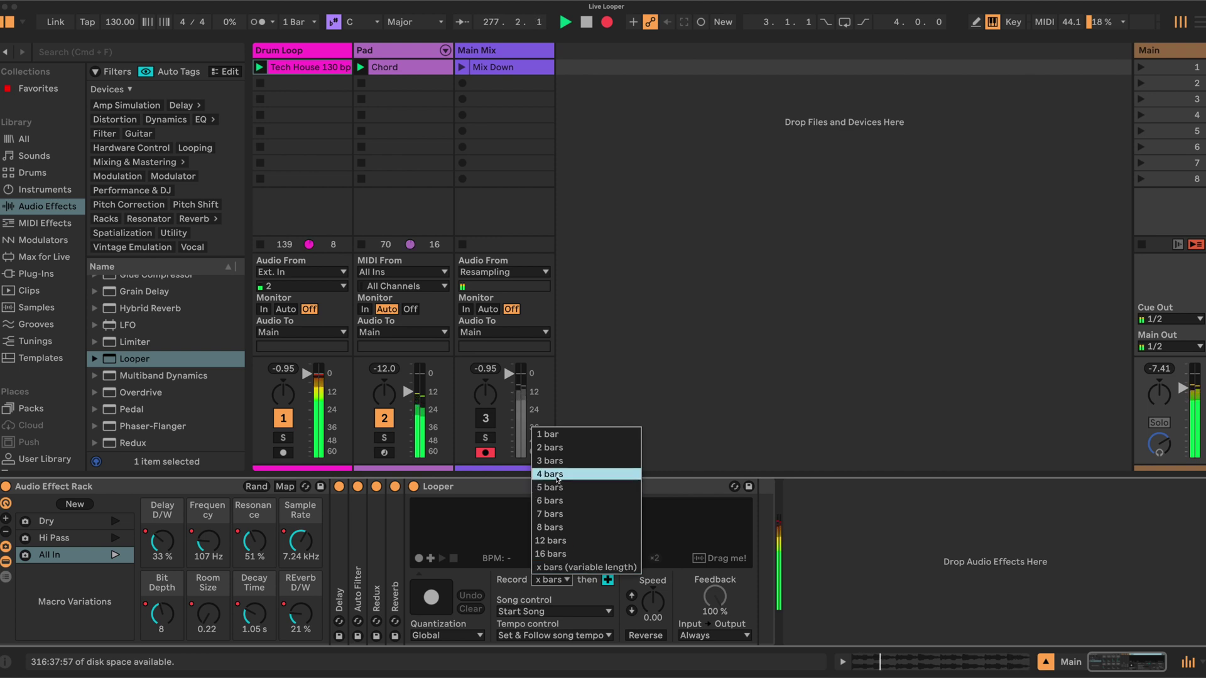
{"action": "left_click", "coordinate": [555, 474]}
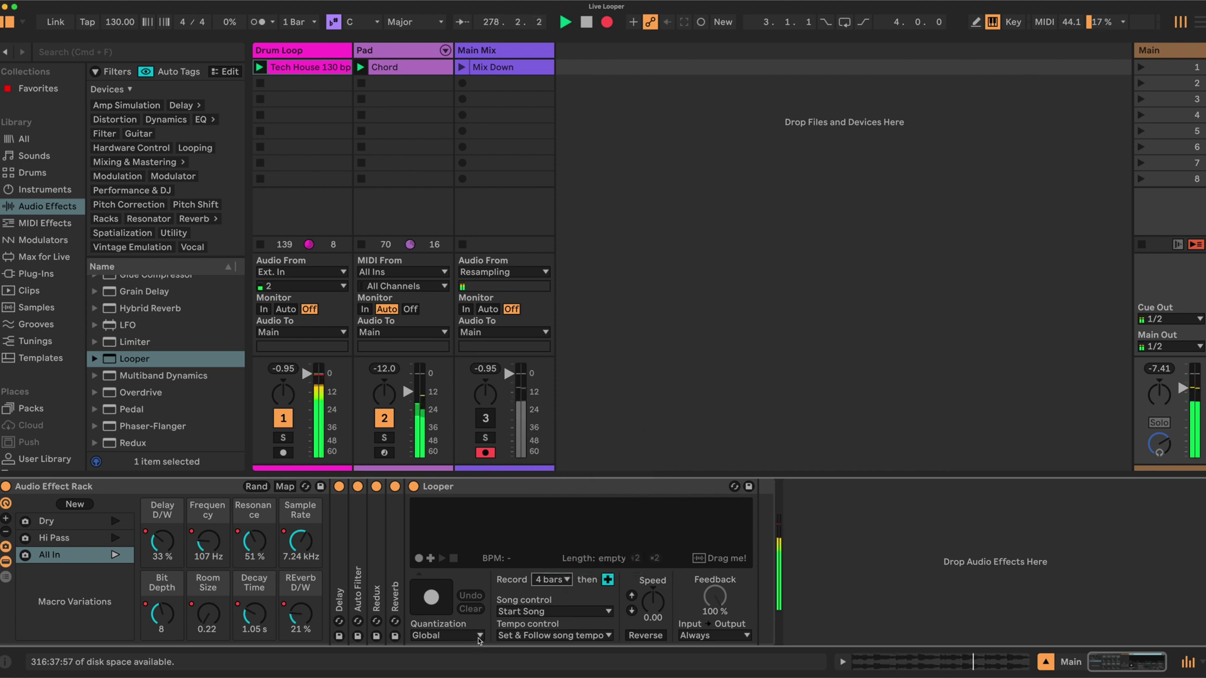
Step: Set Looper quantization to 4 Bars, switch to Play after recording, and monitor input in Rec/OVR/Stop
{"action": "left_click", "coordinate": [479, 635]}
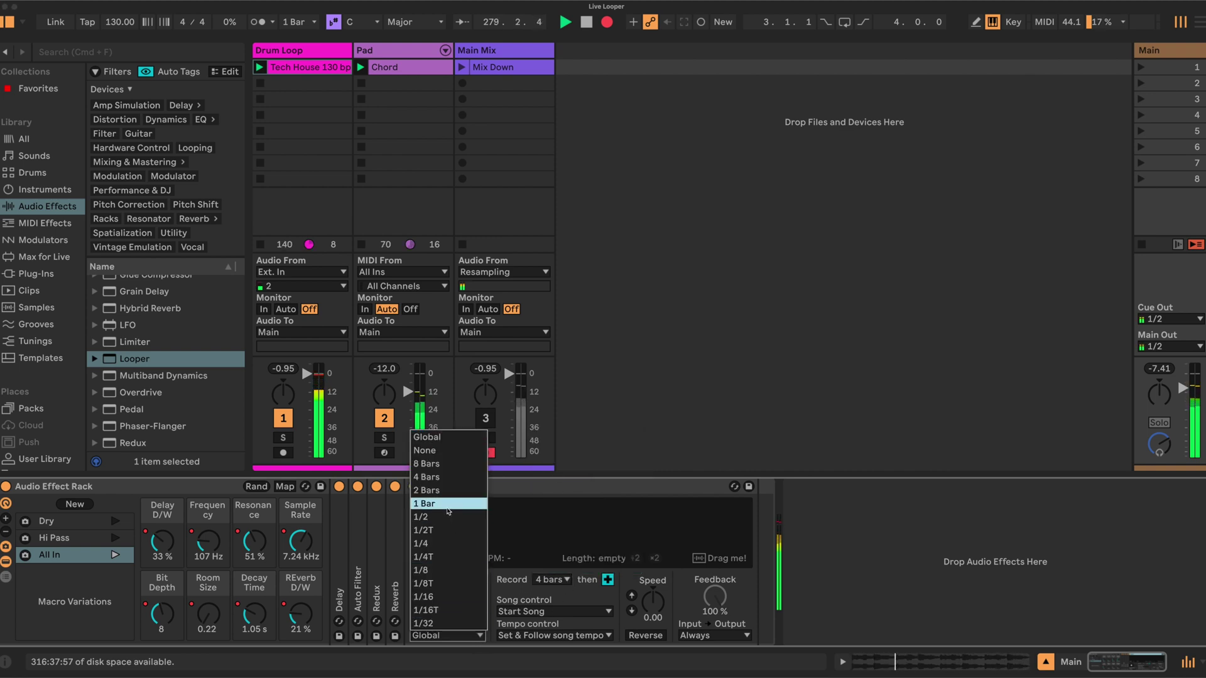
{"action": "left_click", "coordinate": [432, 477]}
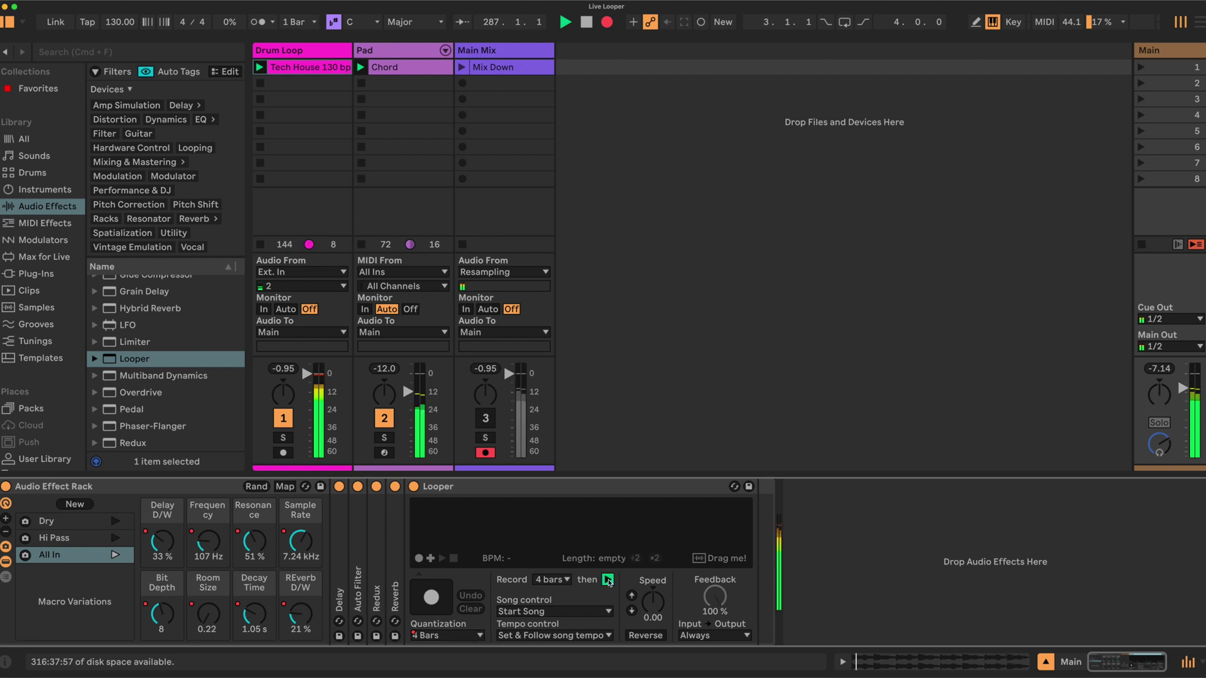
{"action": "left_click", "coordinate": [608, 580]}
{"action": "left_click", "coordinate": [747, 636]}
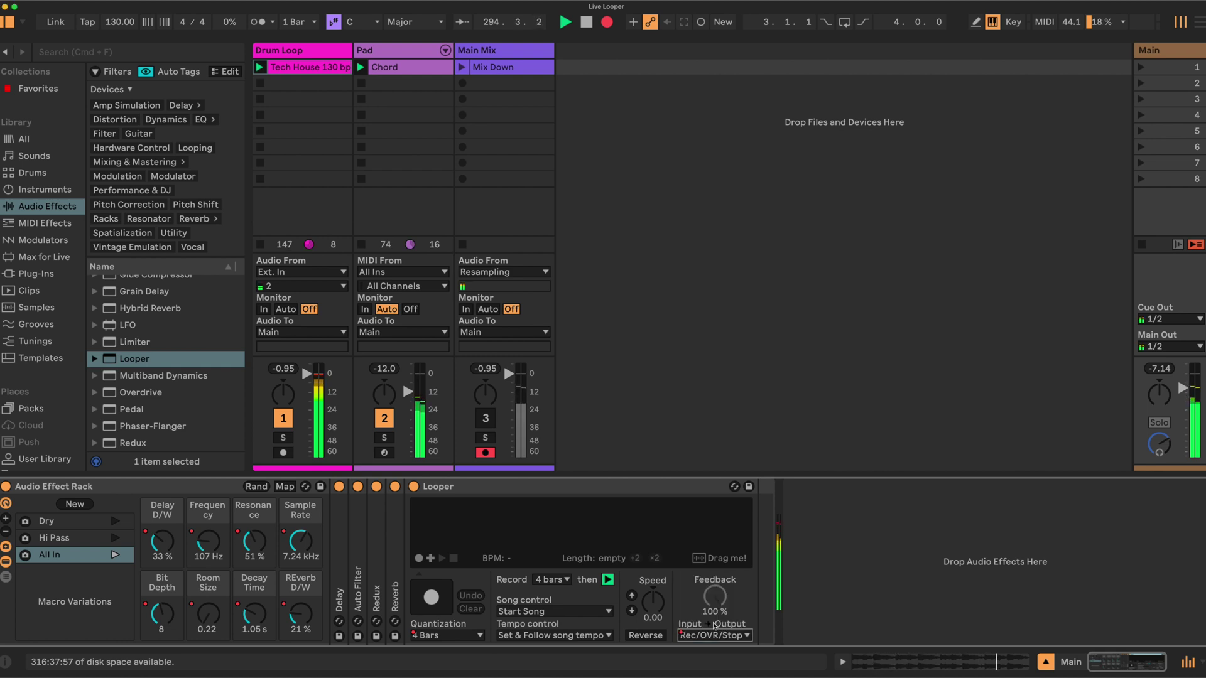
{"action": "left_click", "coordinate": [715, 624]}
Step: Audition the Dry, Hi Pass and All In variations, ending on Dry
{"action": "left_click", "coordinate": [66, 523]}
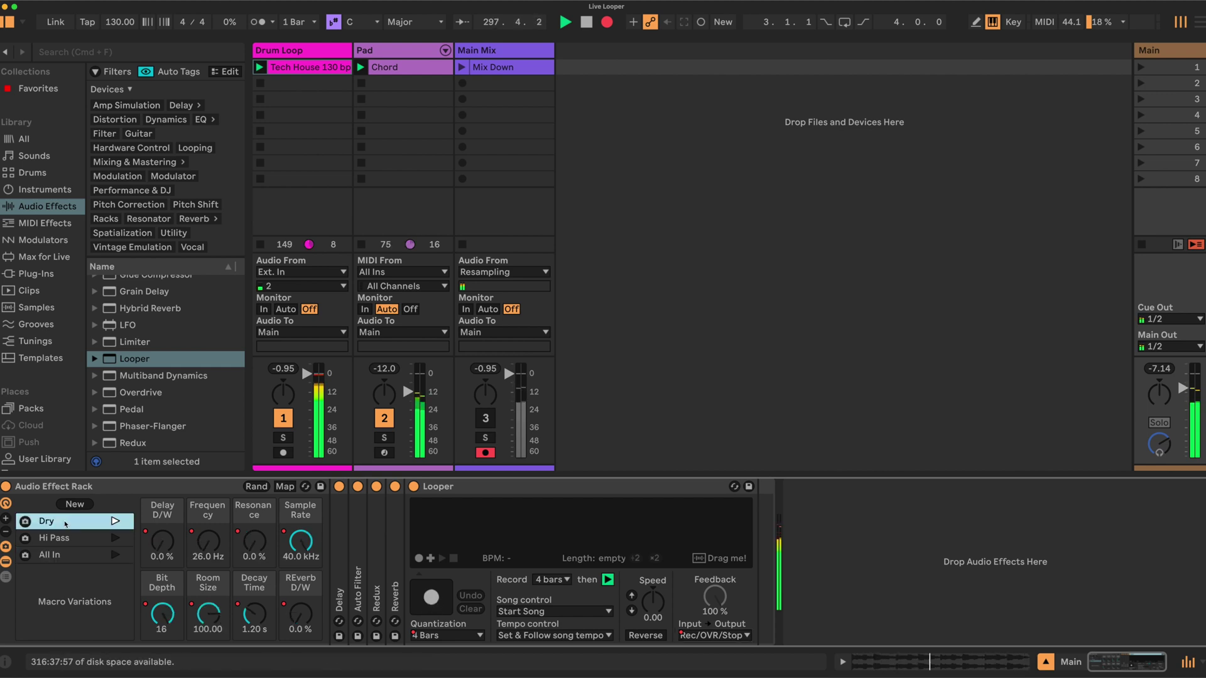
{"action": "left_click", "coordinate": [68, 538]}
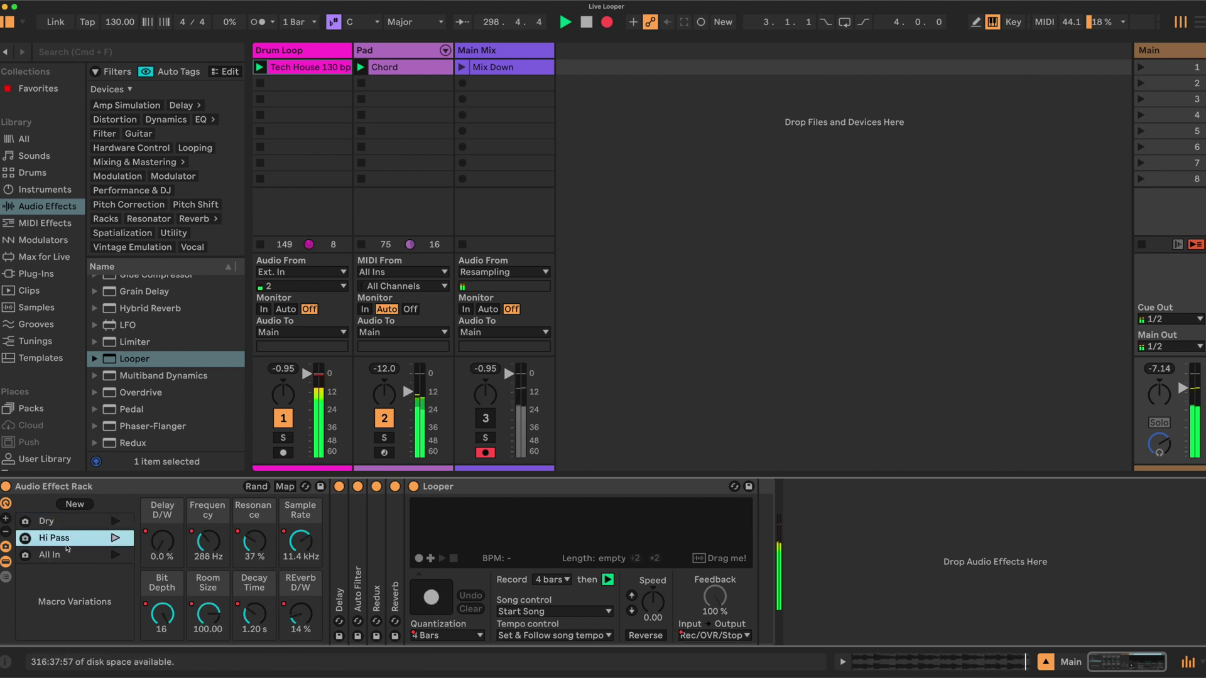
{"action": "left_click", "coordinate": [68, 554]}
{"action": "left_click", "coordinate": [63, 522]}
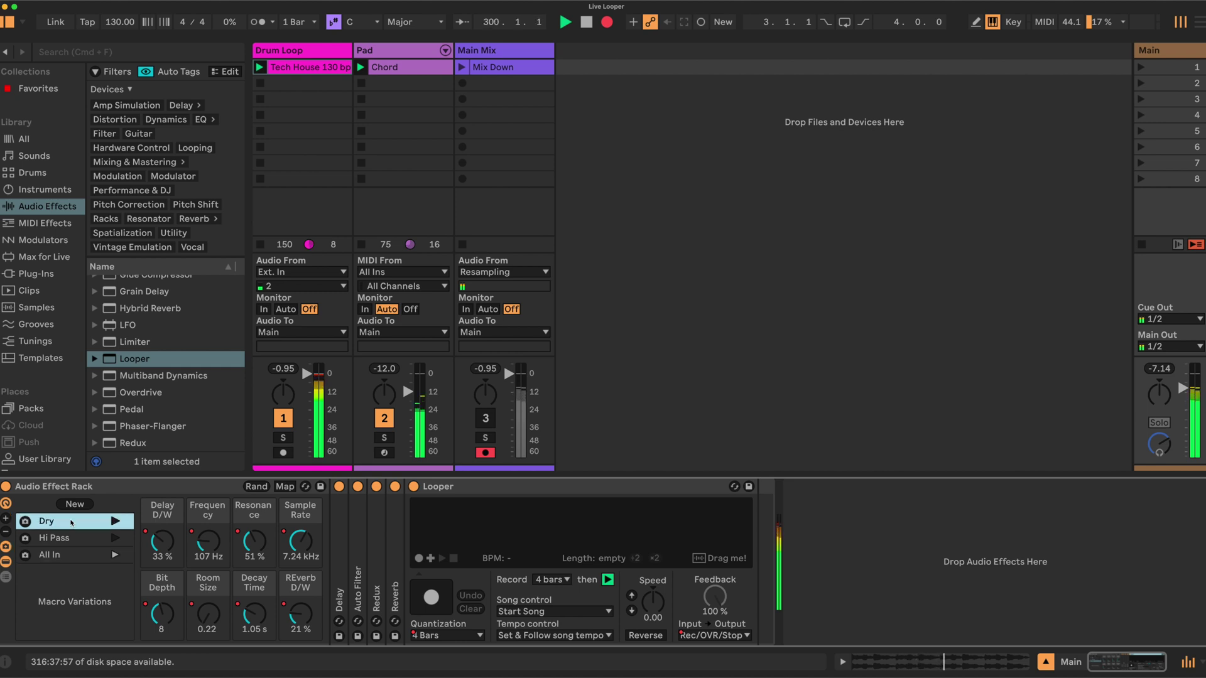
Step: Record a Looper loop, overdub it through Hi Pass, and slow playback Speed to -15.4
{"action": "left_click", "coordinate": [442, 604]}
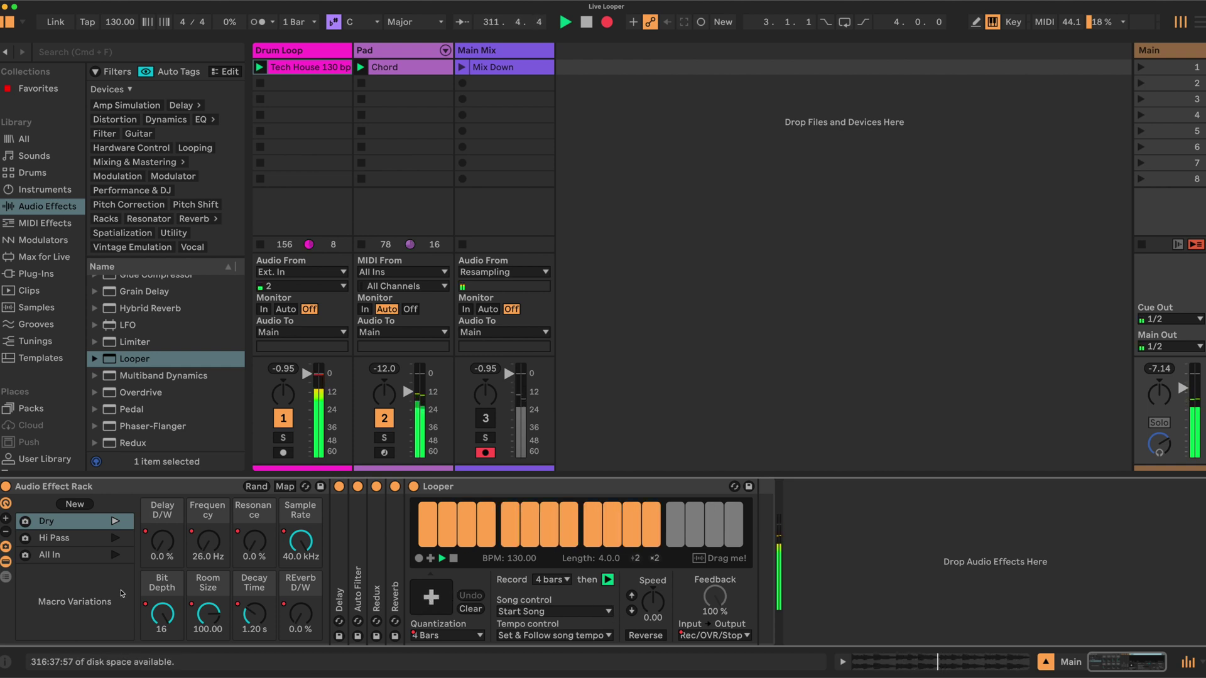
{"action": "left_click", "coordinate": [56, 538]}
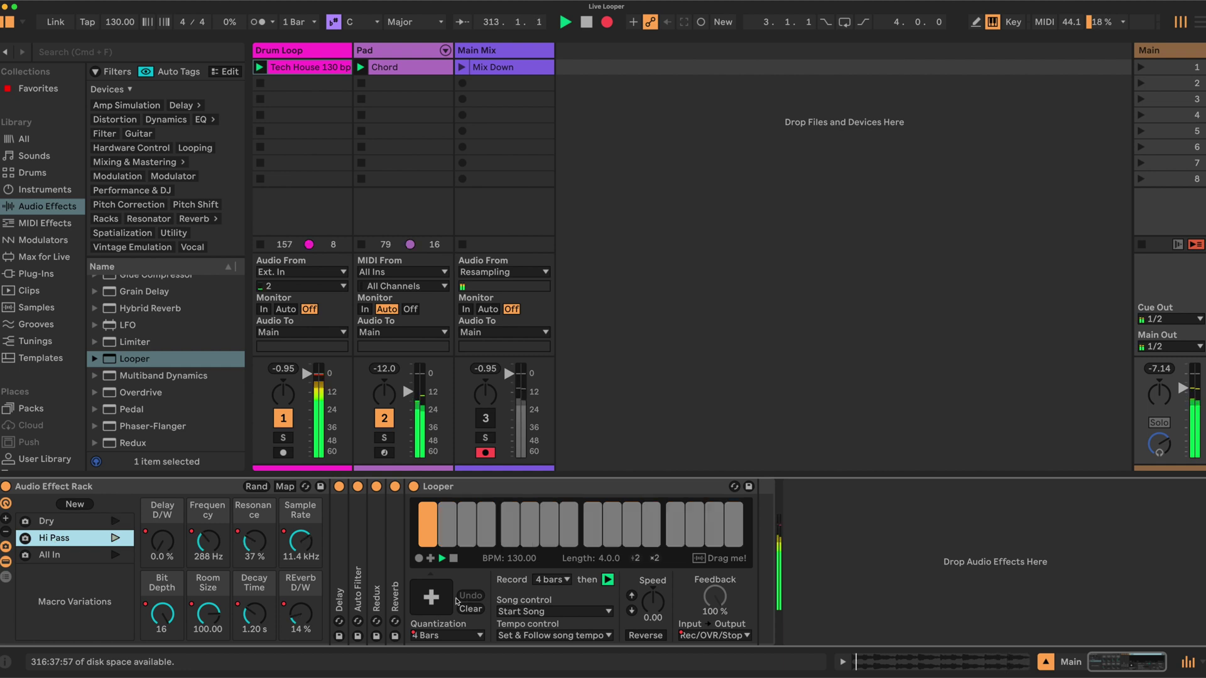
{"action": "left_click", "coordinate": [420, 559]}
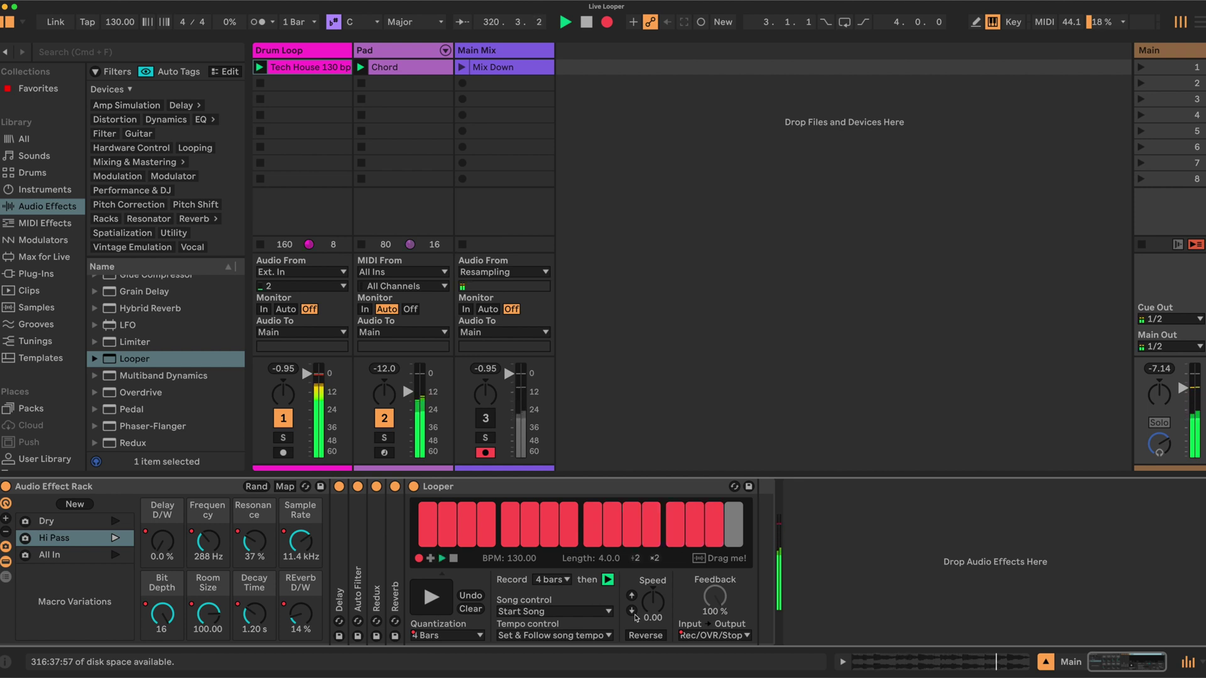
{"action": "left_click_drag", "start_coordinate": [654, 615], "coordinate": [653, 639]}
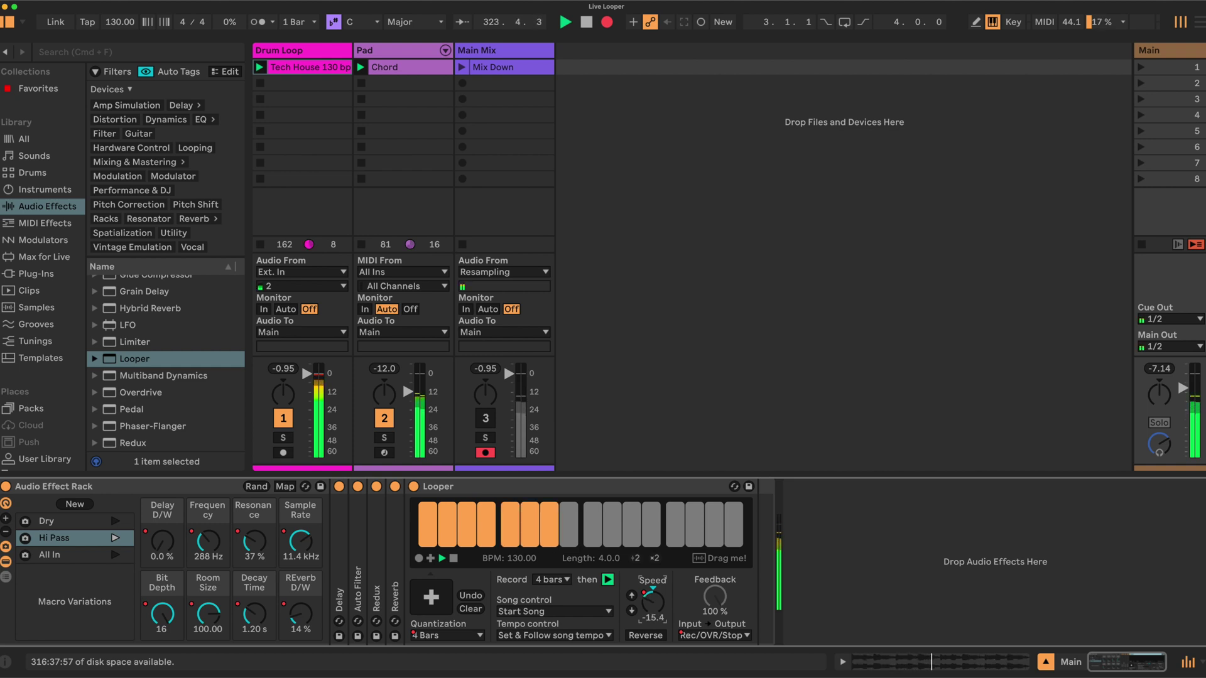